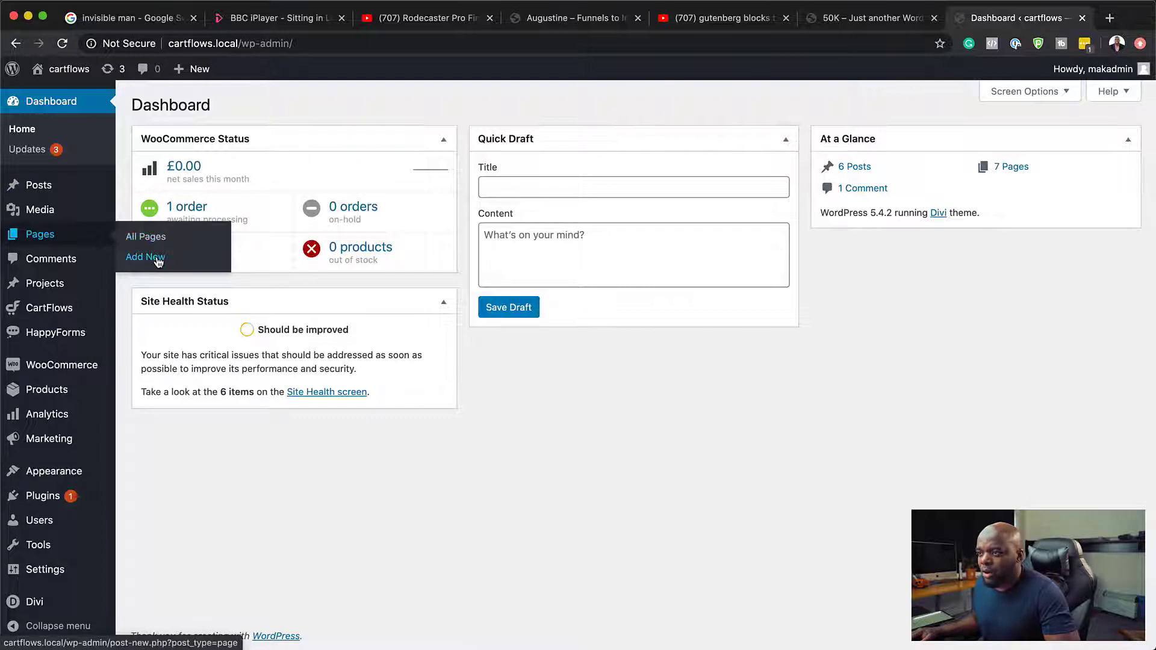
Step: Create a new page titled "Editor" and choose the default editor for its content
click(159, 261)
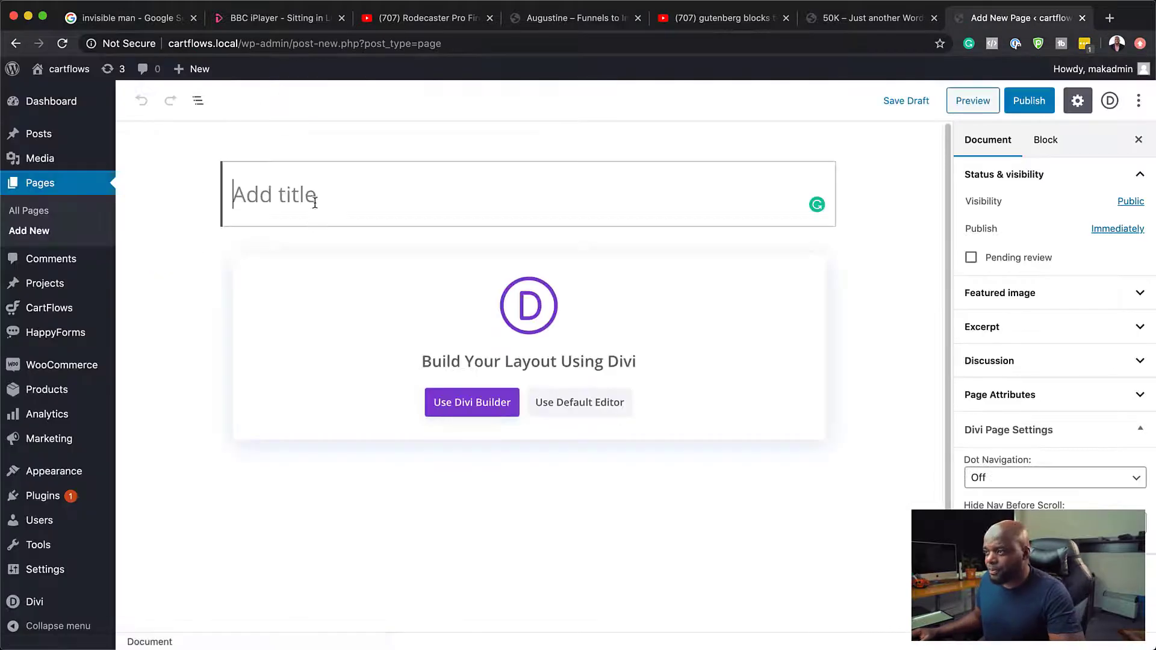
text(Editor)
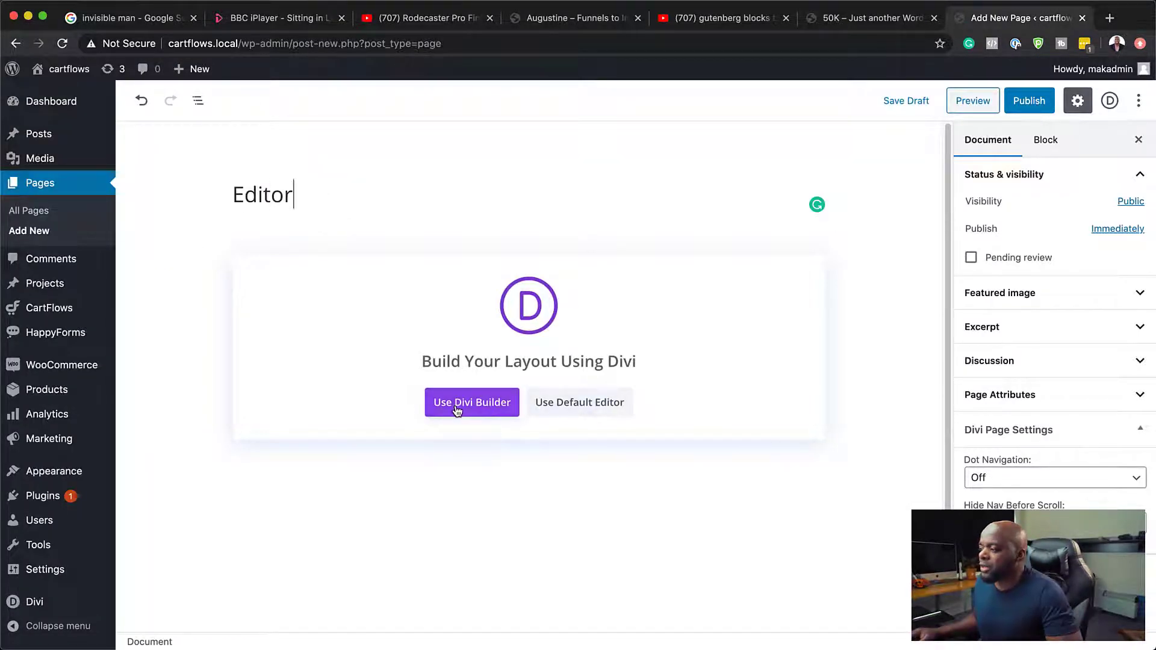
click(593, 411)
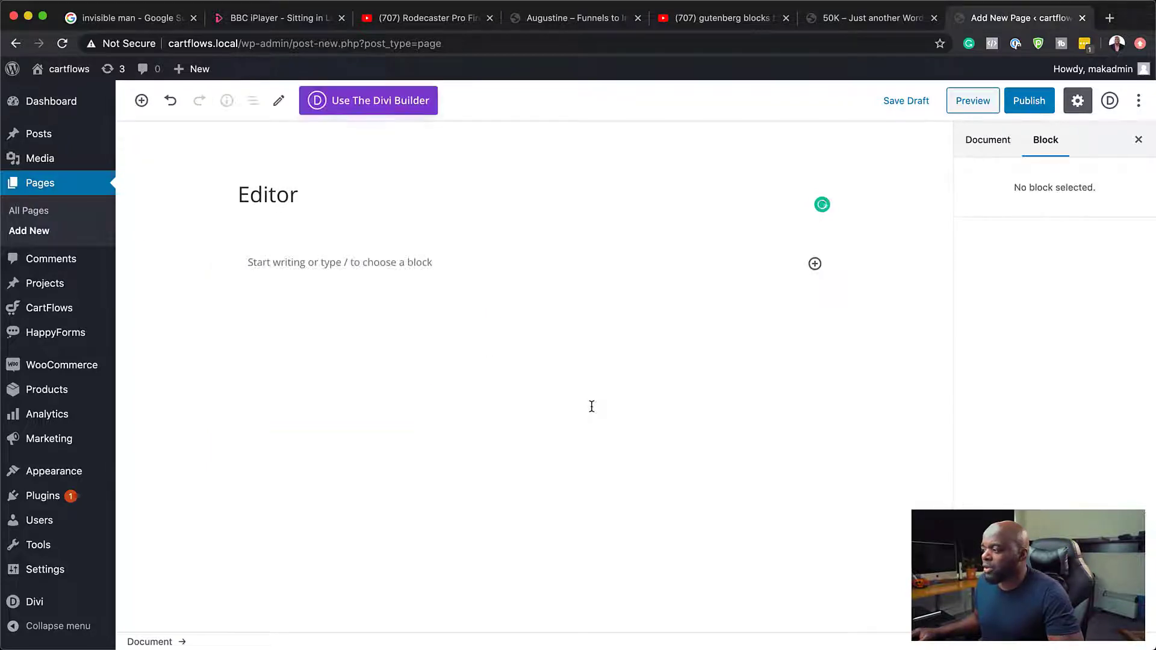
Step: Insert a Heading block below the page title with the text "This is a heading"
click(365, 267)
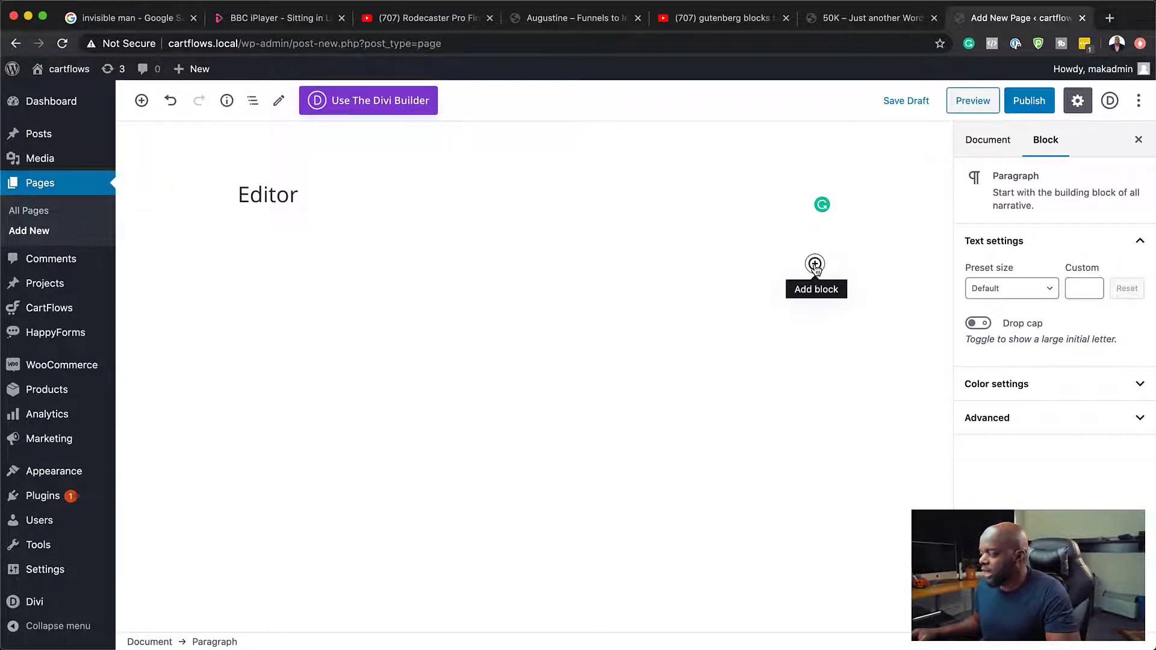
click(815, 264)
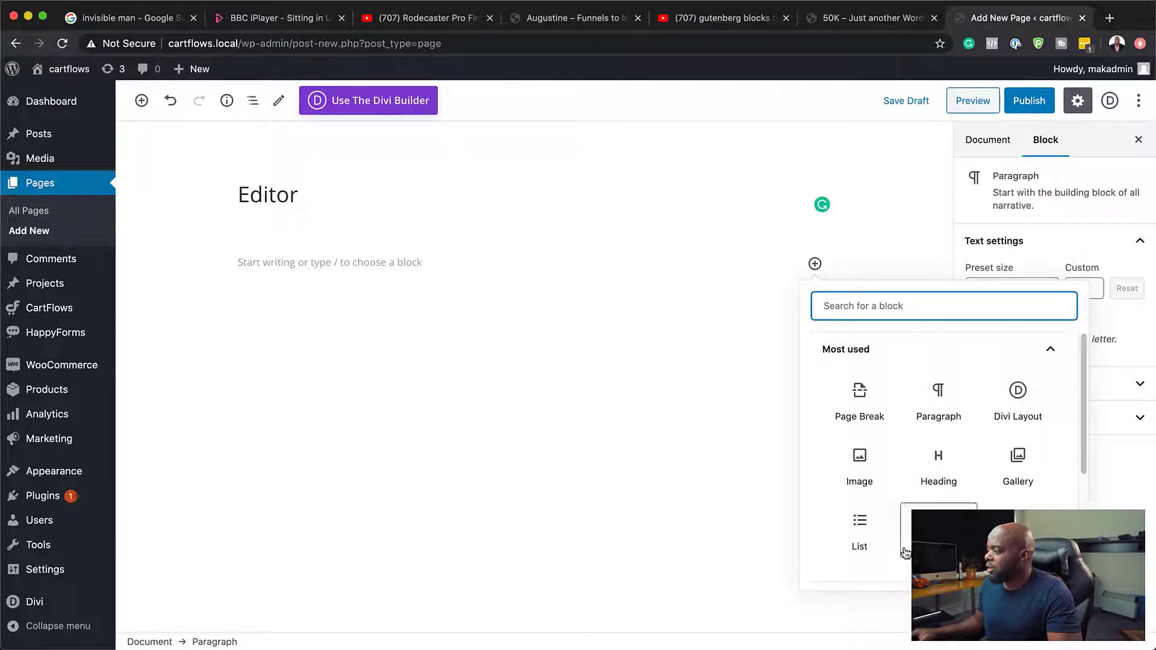
click(143, 103)
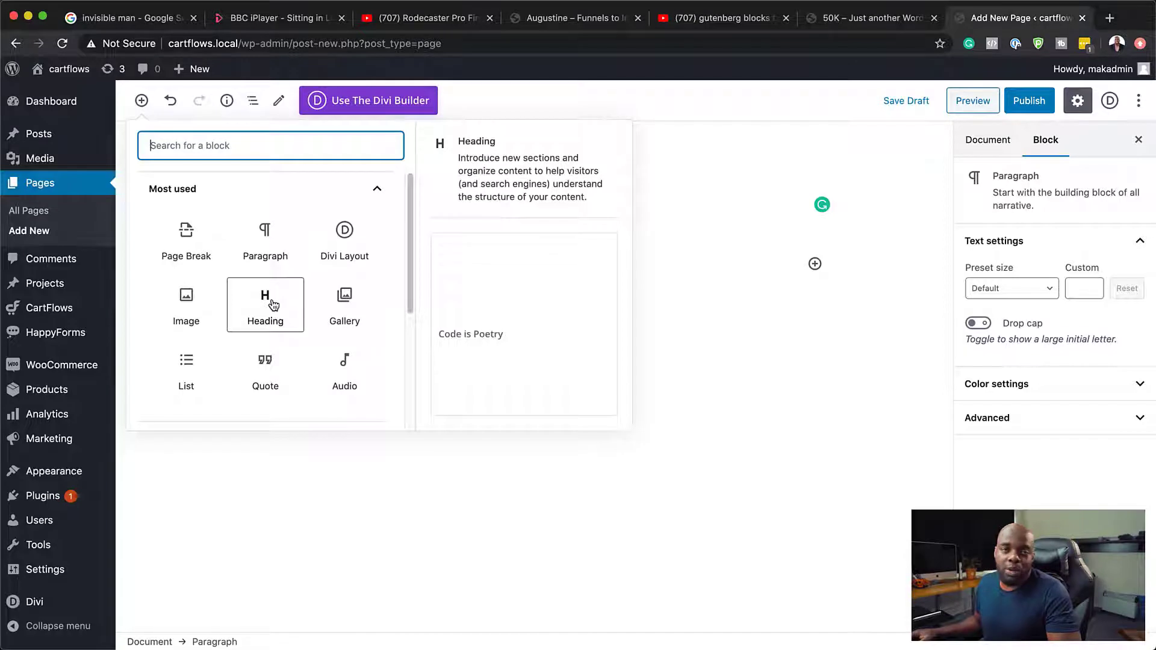
click(265, 301)
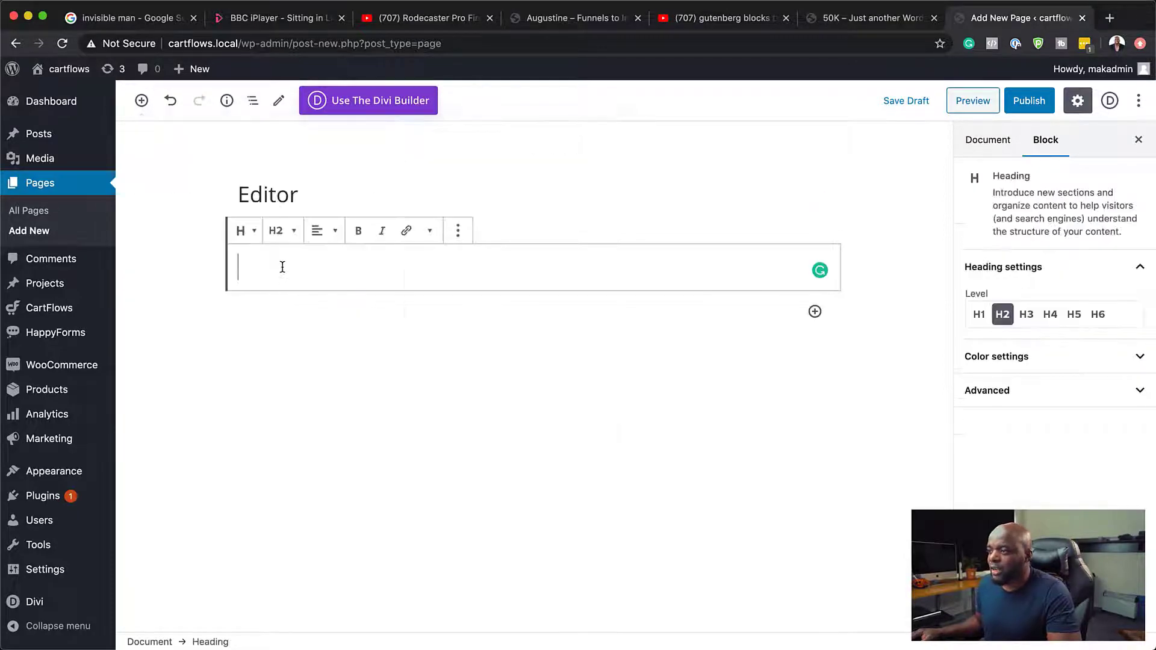
text(This i)
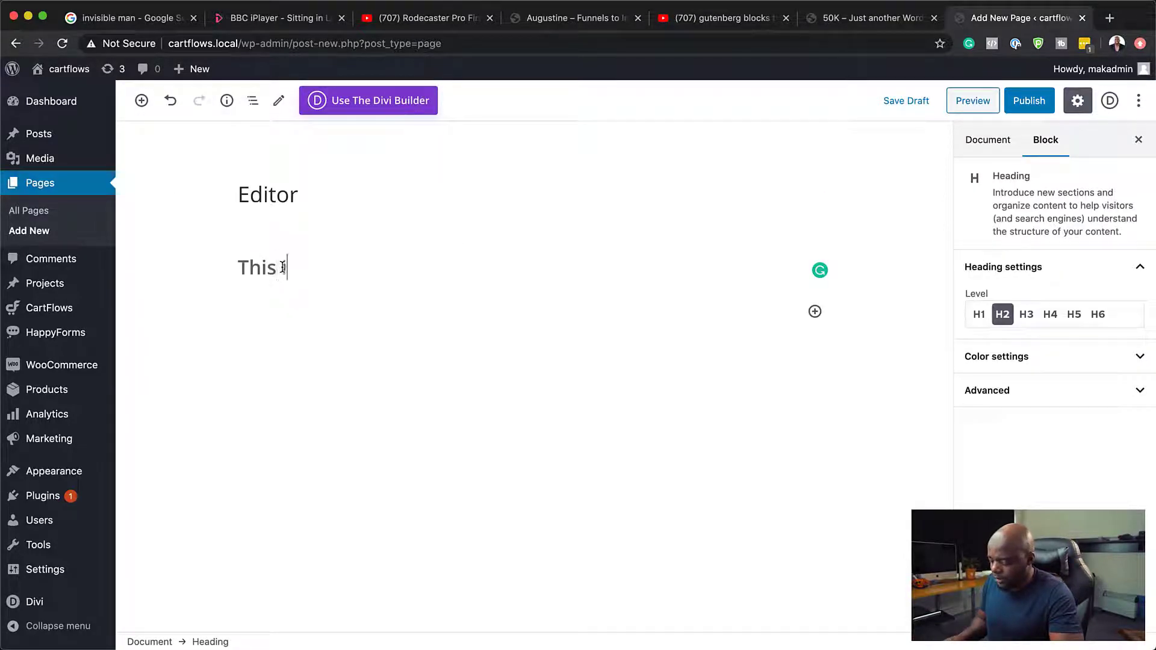
text(s a heading)
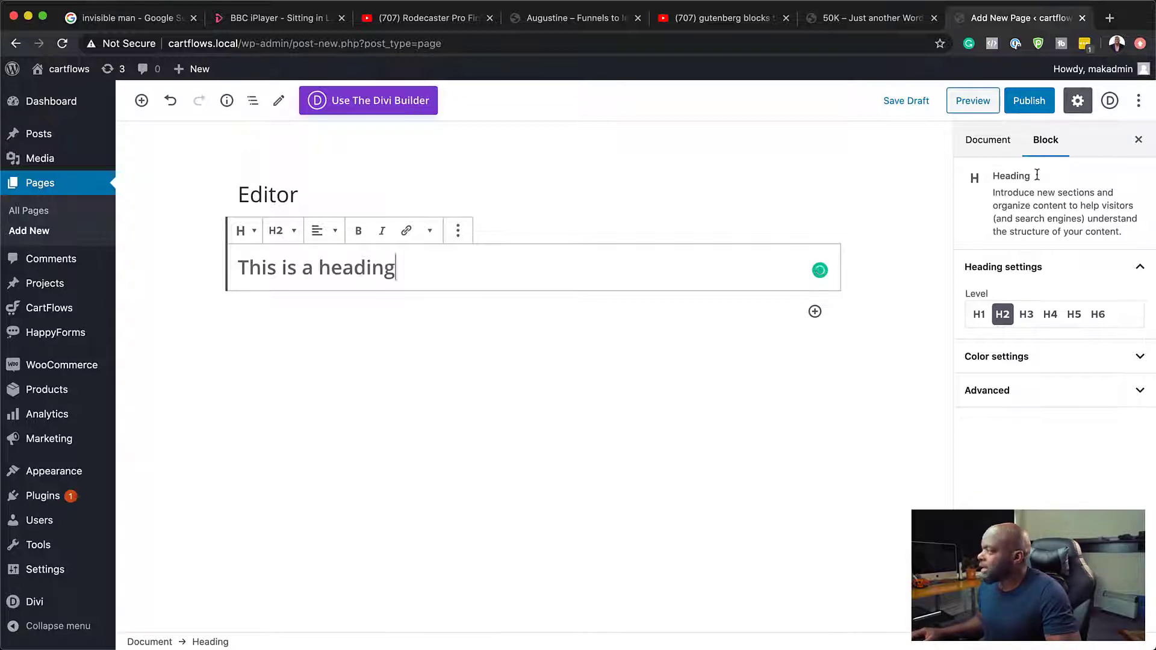
Step: Compare the document and block settings, and set the heading's level to H1
click(1041, 140)
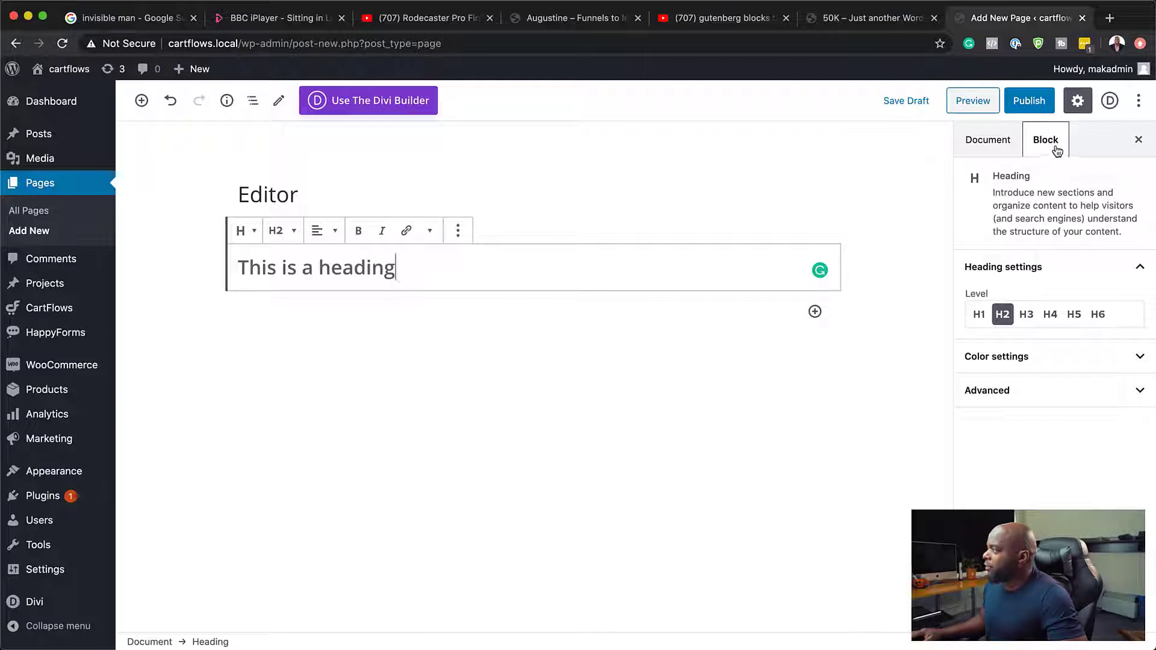
click(993, 144)
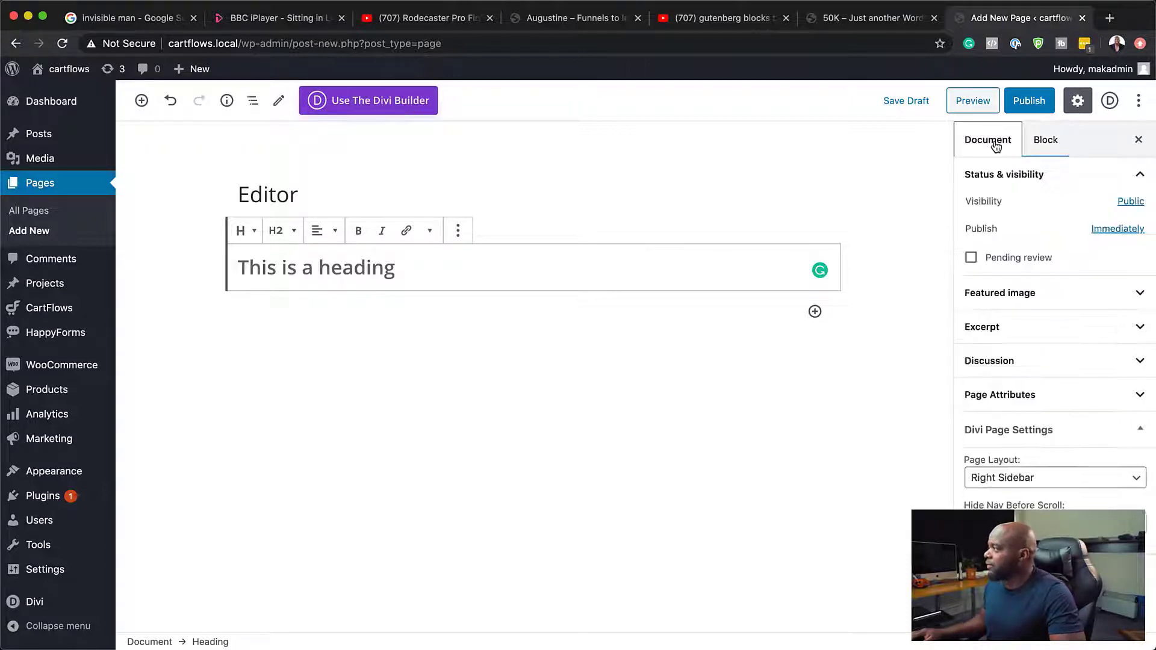
click(1048, 145)
click(981, 146)
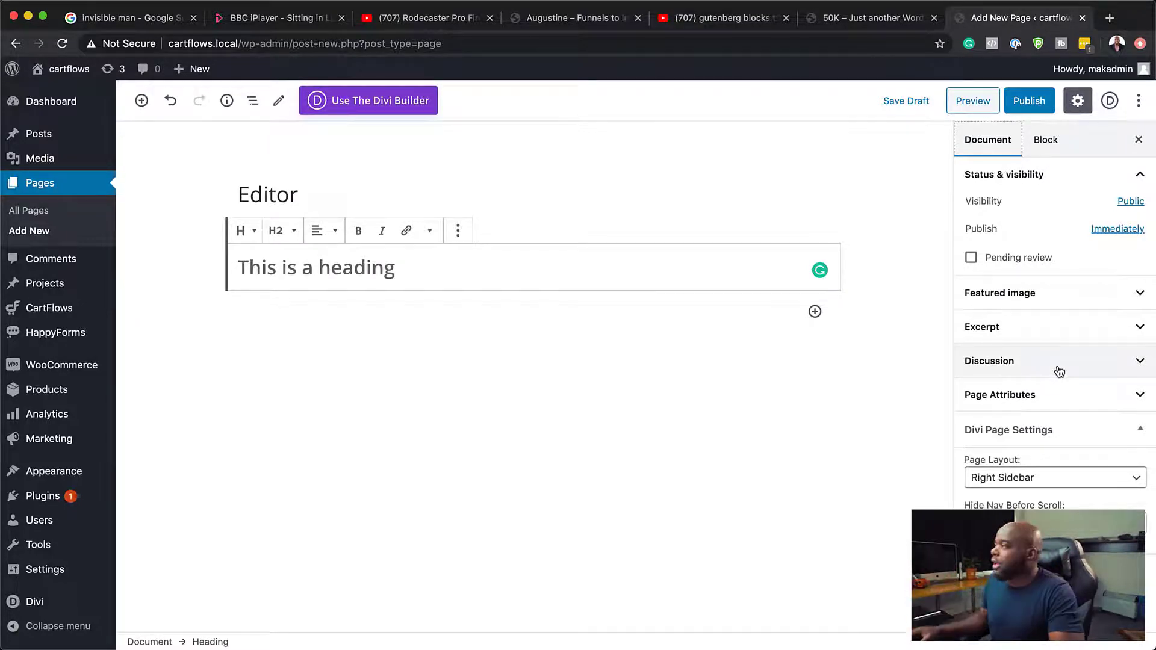
click(1060, 140)
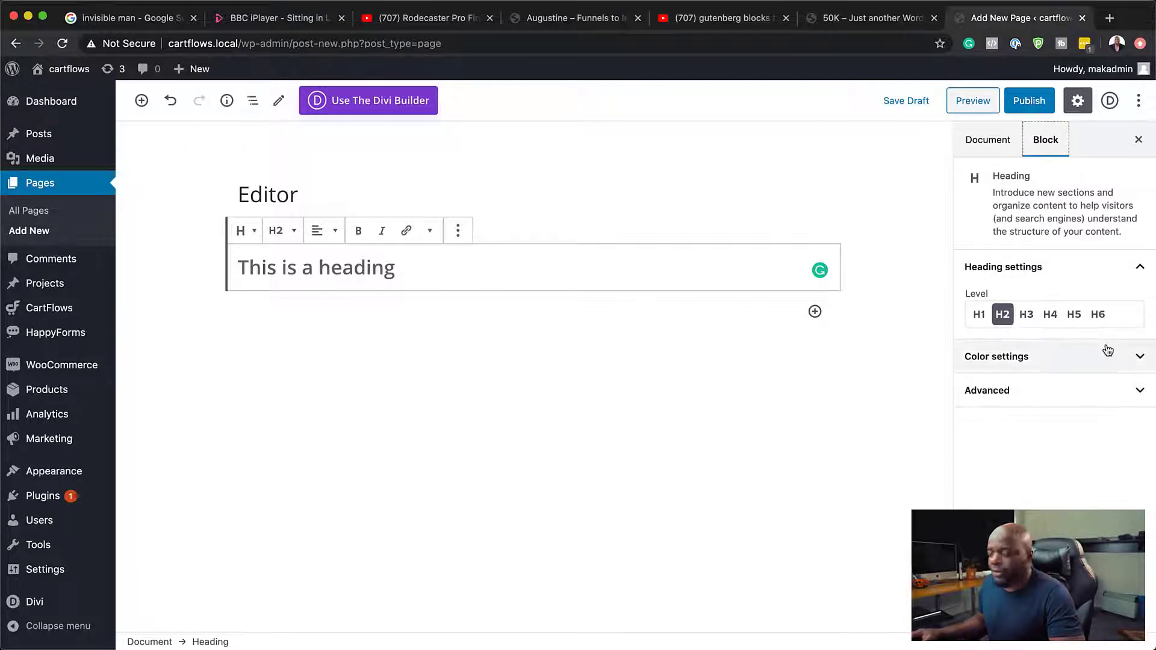
click(979, 314)
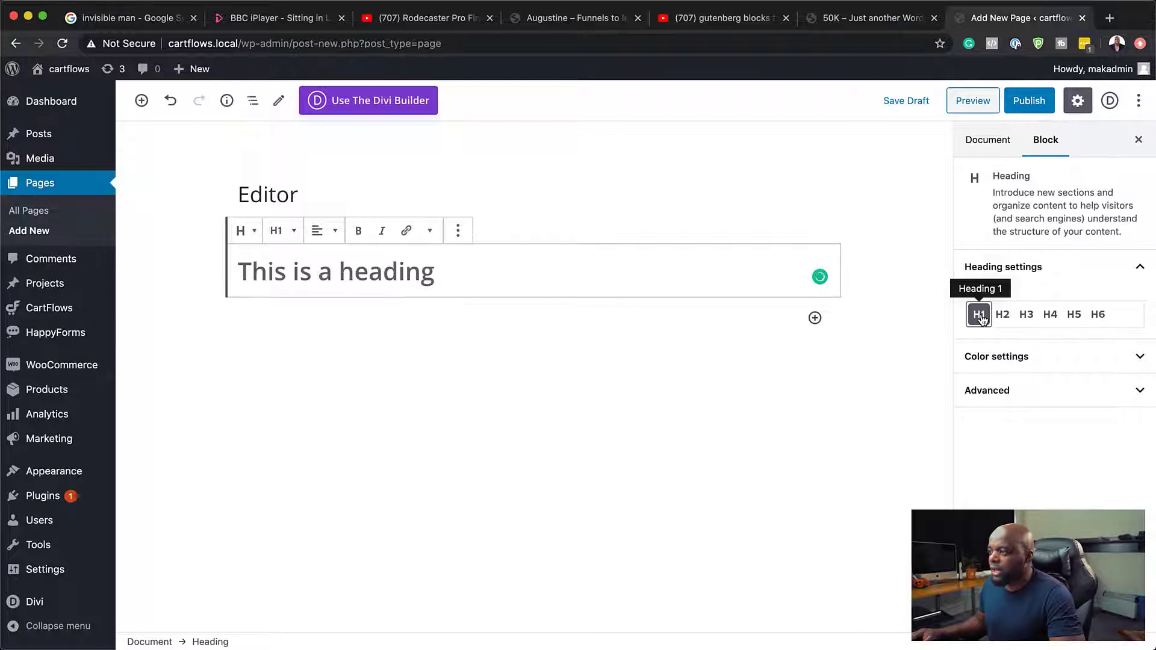
Step: Try blue and purple as the heading's text color, settle on red, and expand the heading's advanced settings
click(1069, 357)
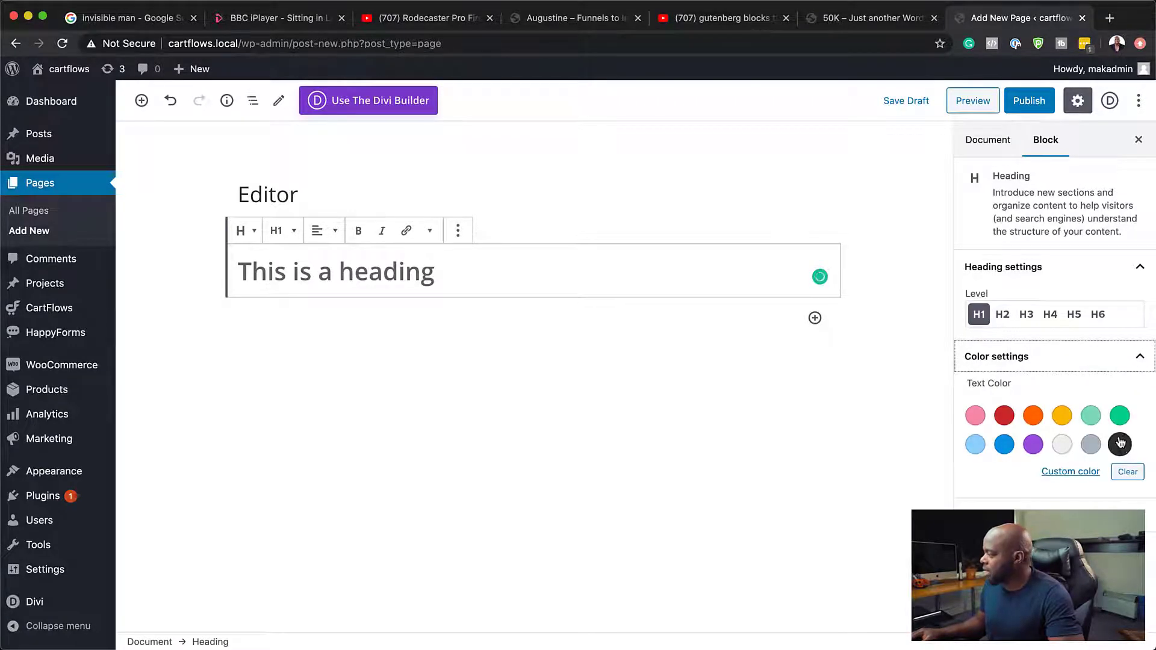
click(1005, 445)
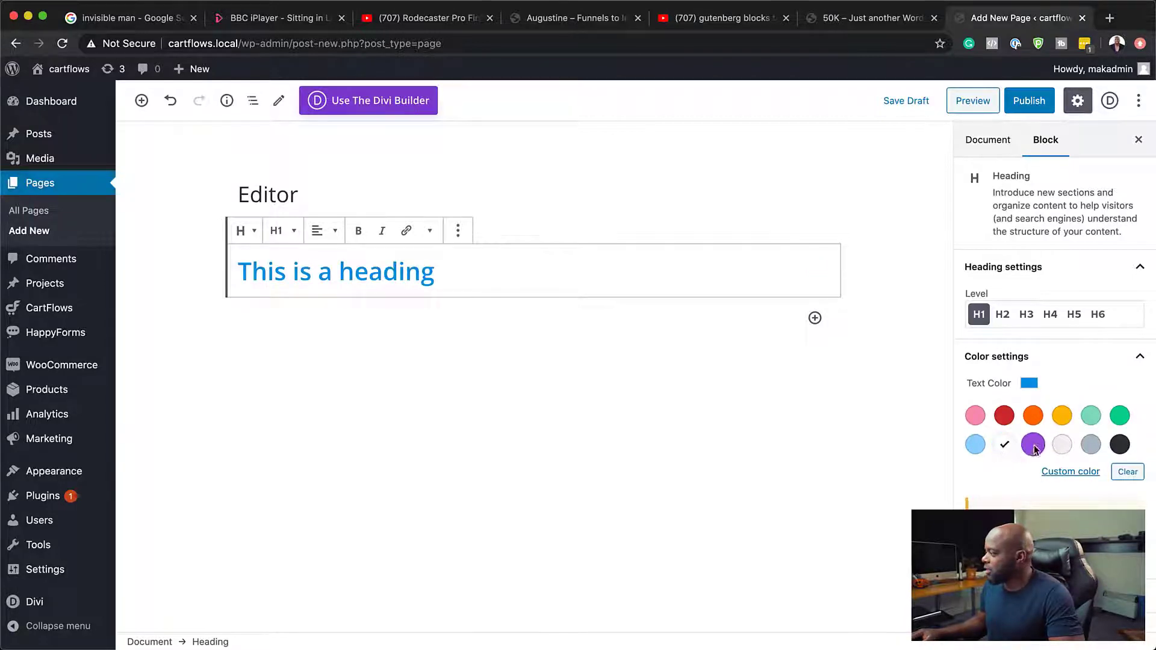
click(1033, 445)
click(1005, 416)
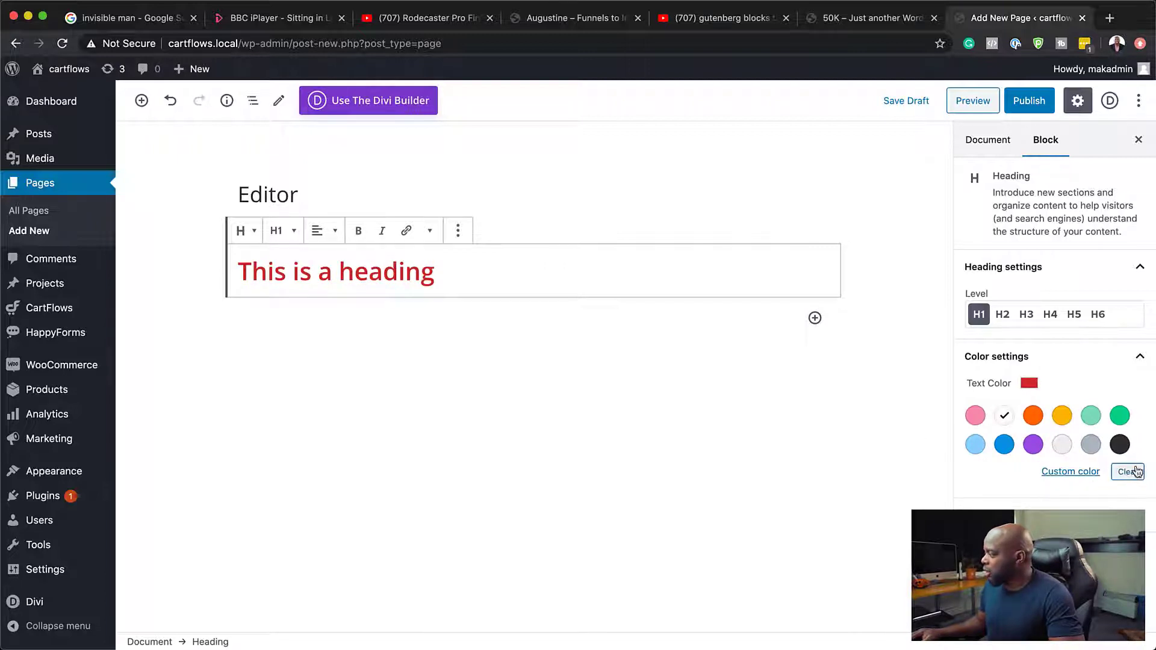
click(1140, 357)
click(1083, 398)
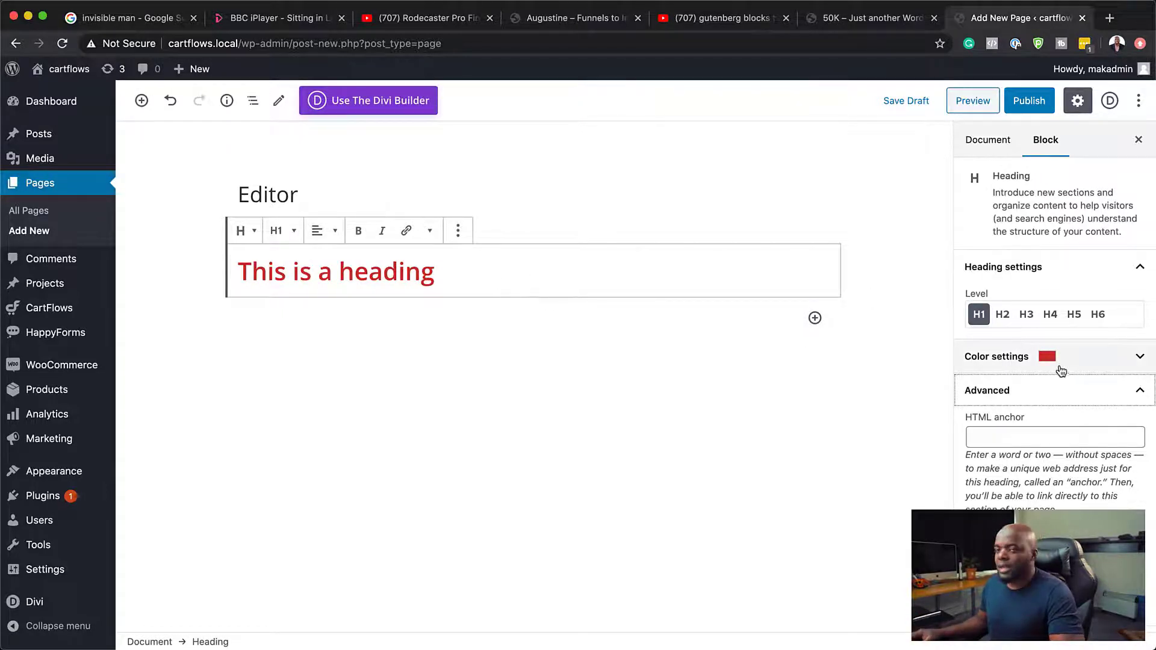
Step: Add an Image block below the heading using st-pauls-cathedral-768778_1280.jpg from the media library
click(815, 318)
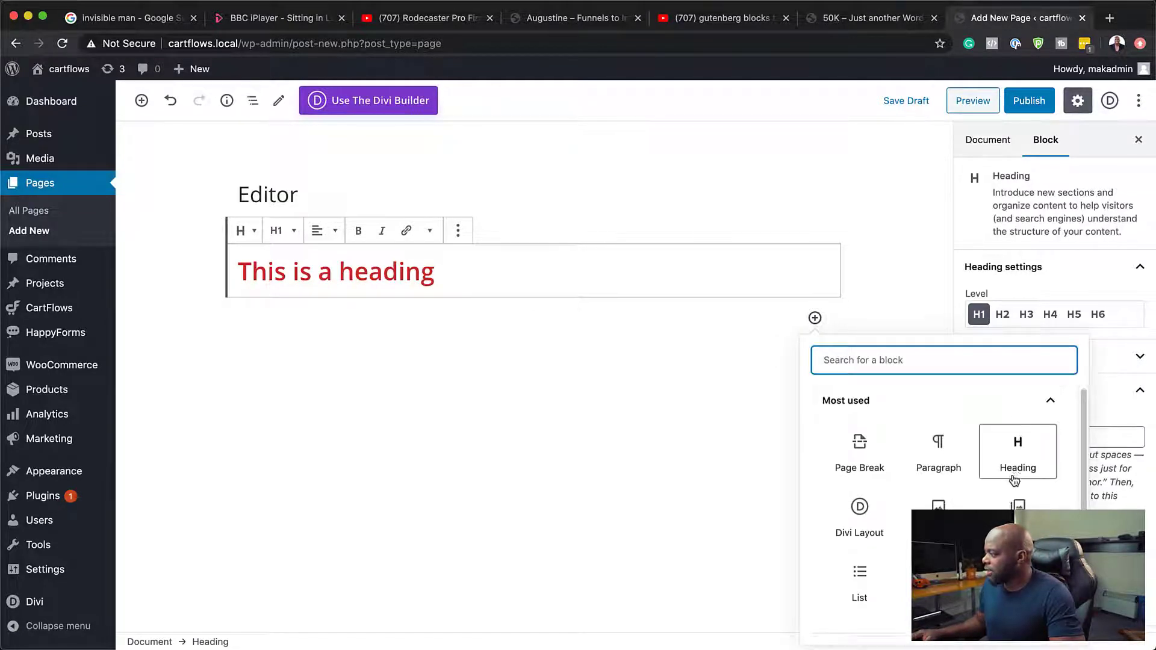
scroll(1014, 480, down, 1)
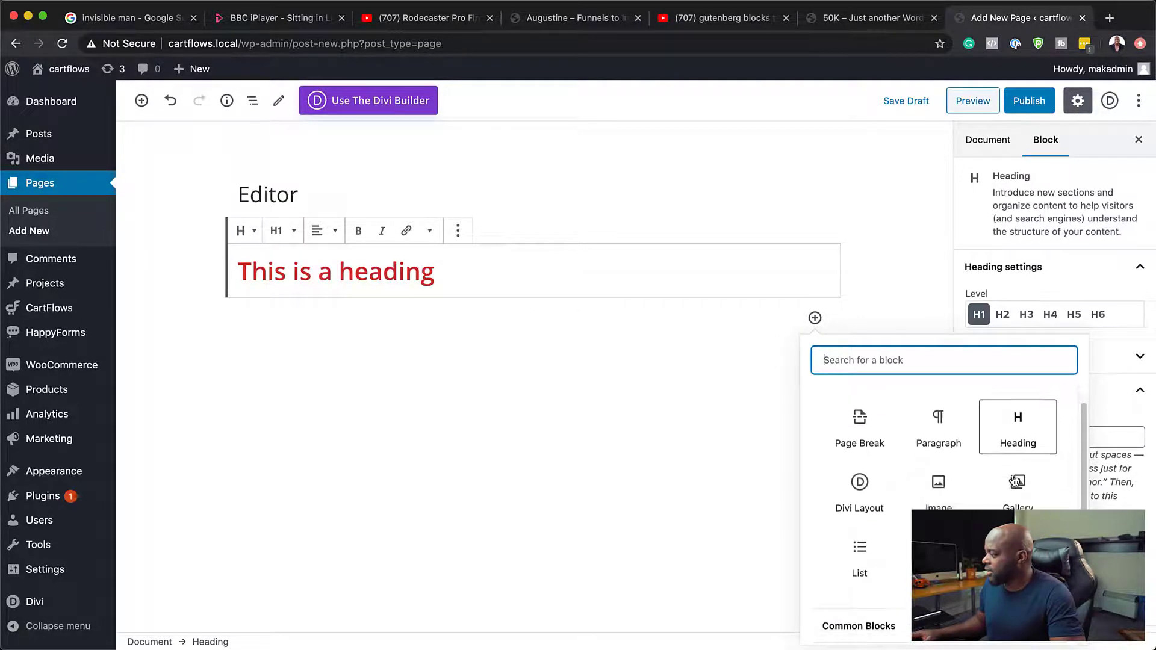
click(937, 485)
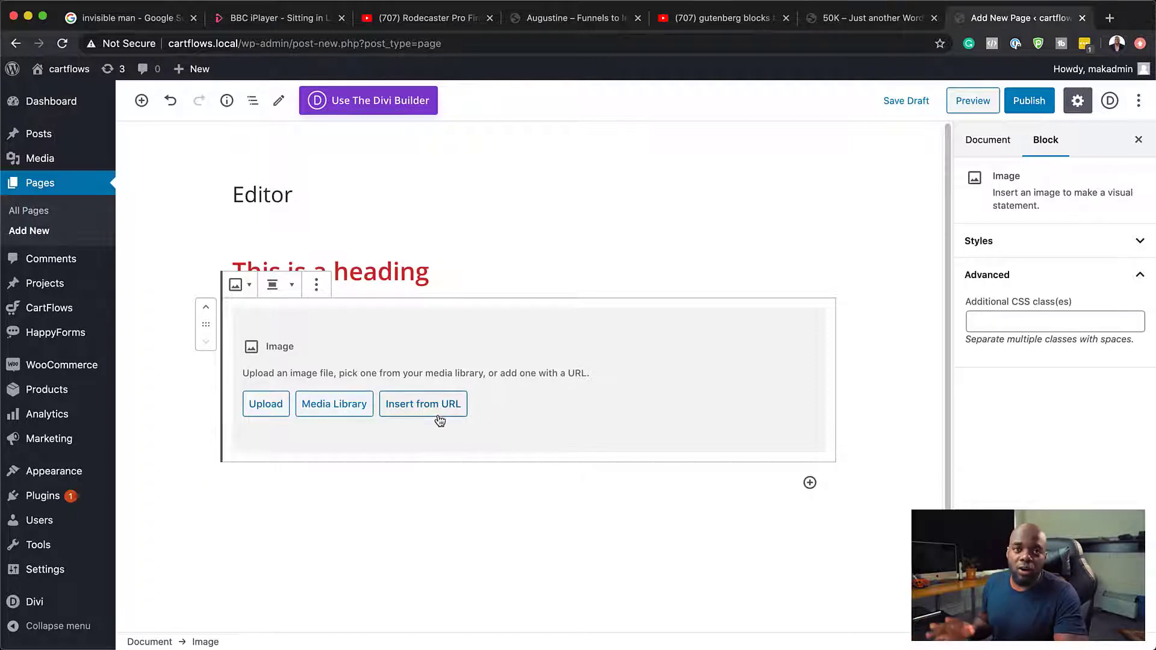
click(352, 410)
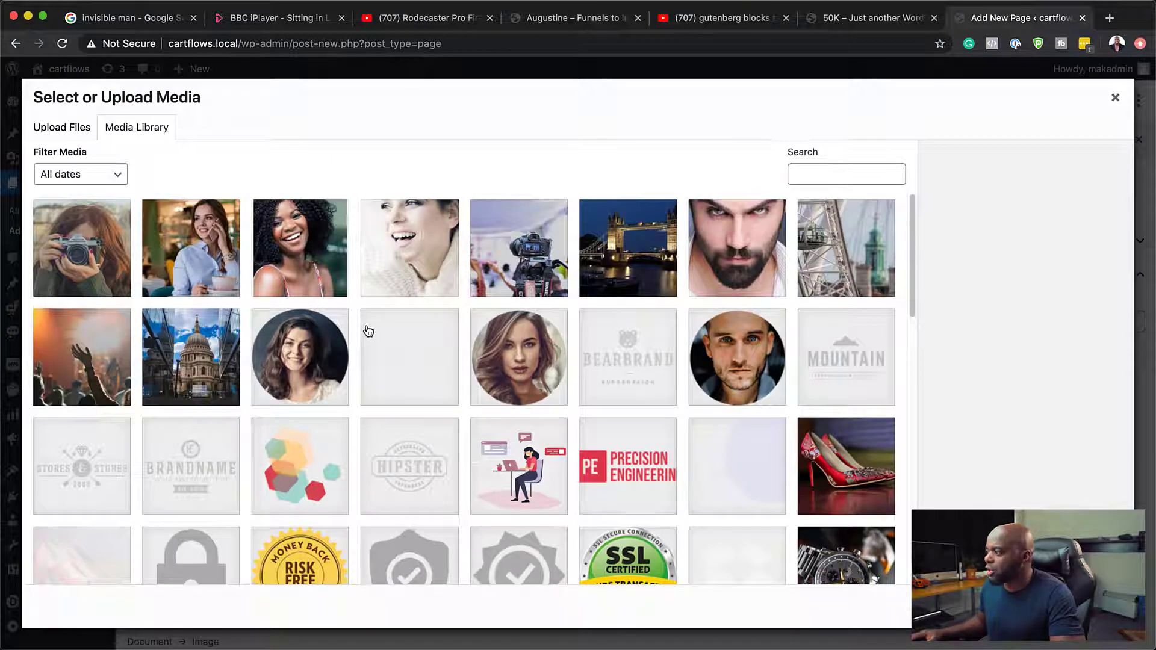
click(211, 380)
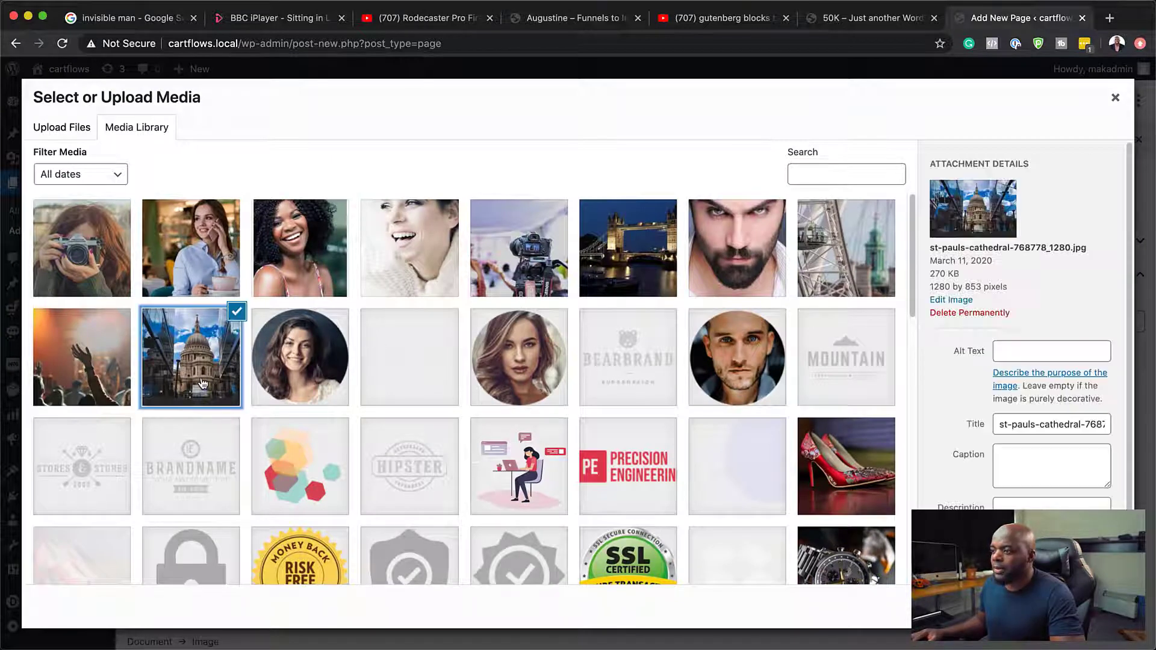
click(1102, 608)
scroll(667, 486, down, 3)
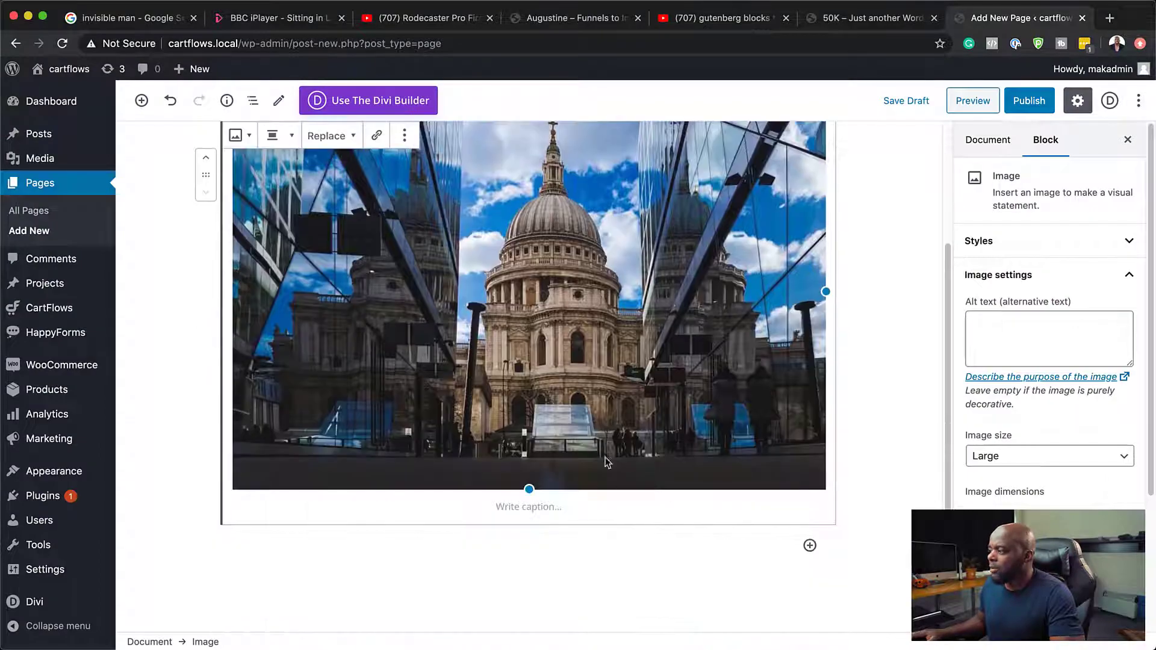
scroll(866, 490, up, 5)
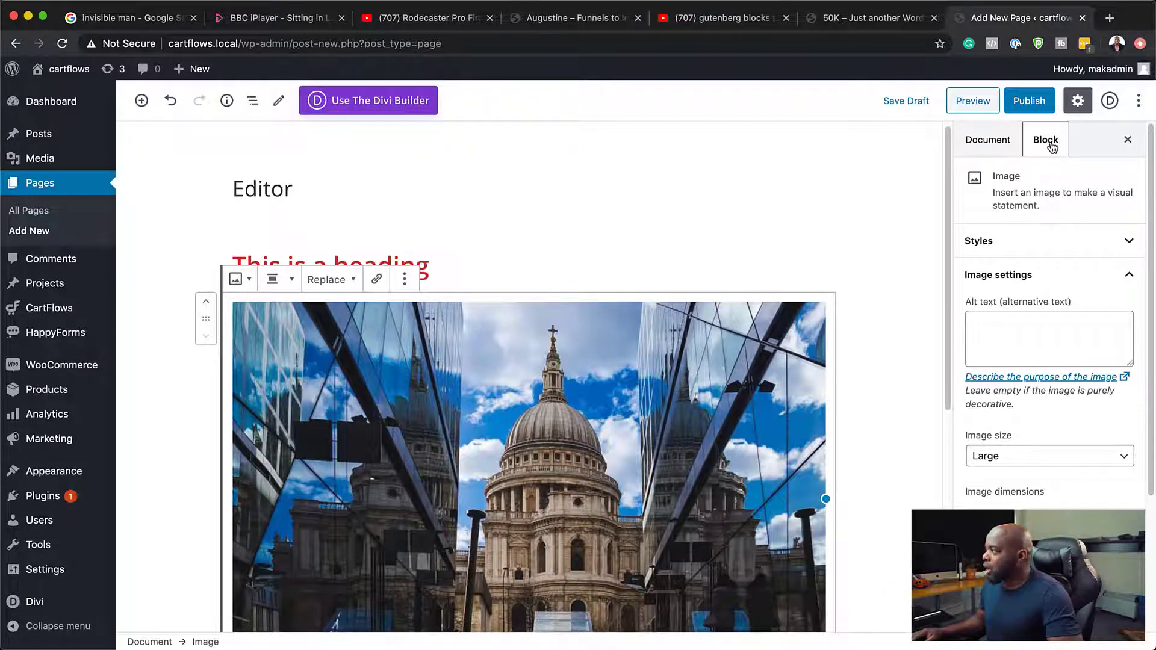
Step: Try the Medium image size on the cathedral picture, and set it to Full Size
scroll(1066, 435, down, 5)
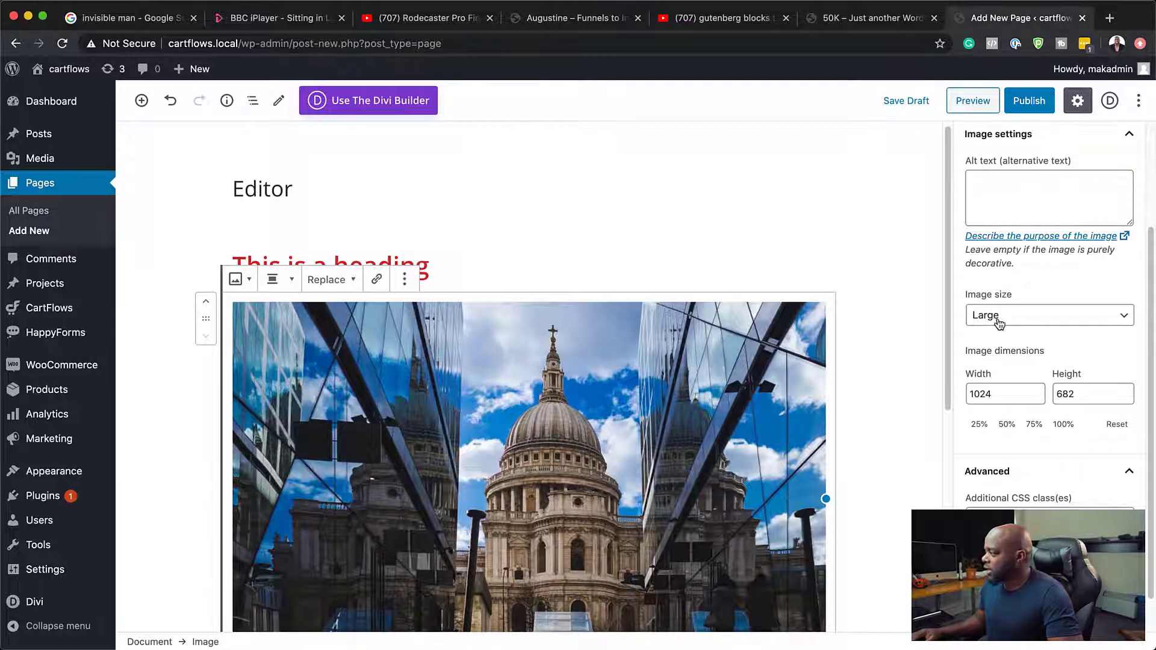
click(999, 319)
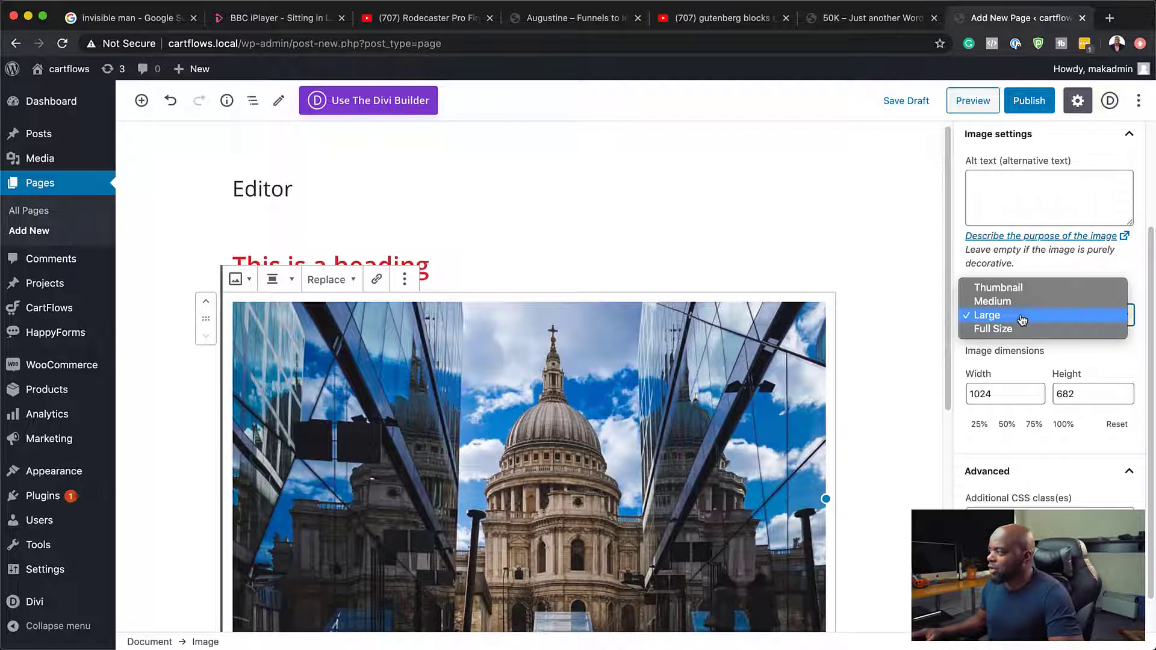
click(981, 302)
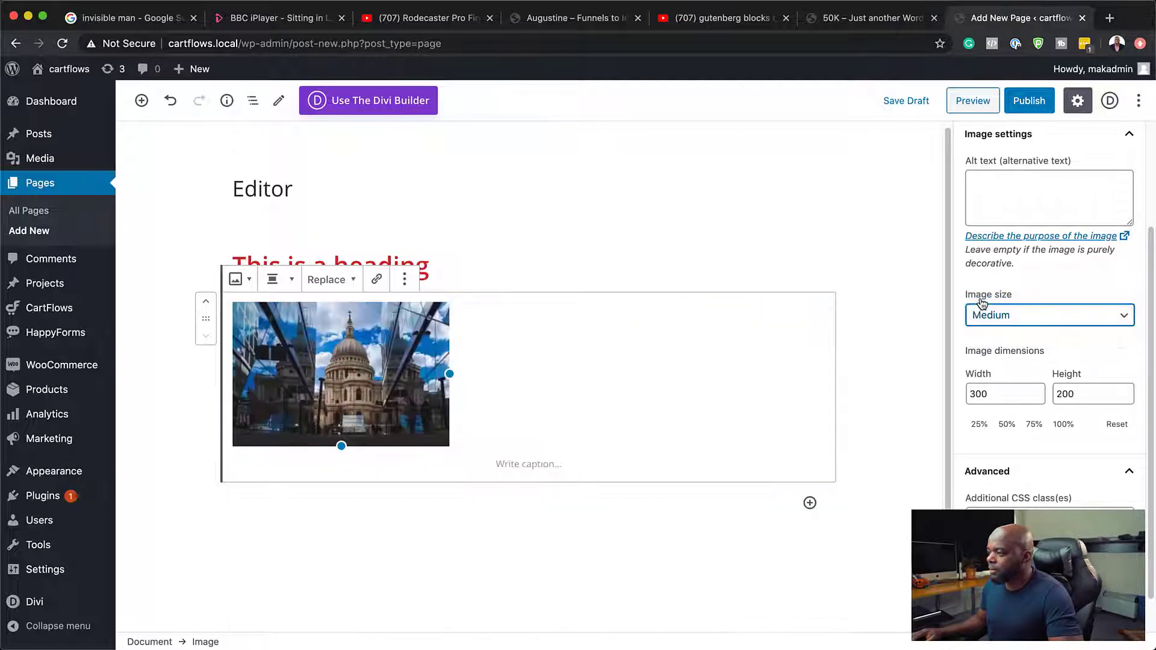
click(1026, 319)
click(1027, 343)
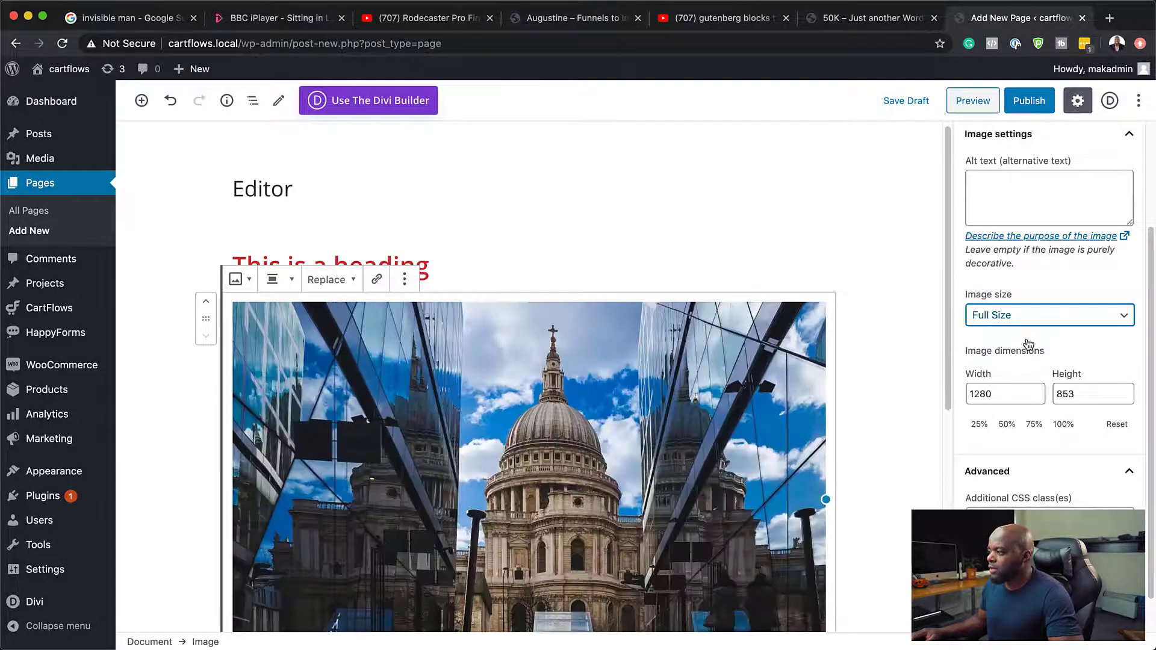
Step: Try scaling the cathedral image to 50%, 75% and 100%, and reset its dimensions
scroll(1047, 361, down, 2)
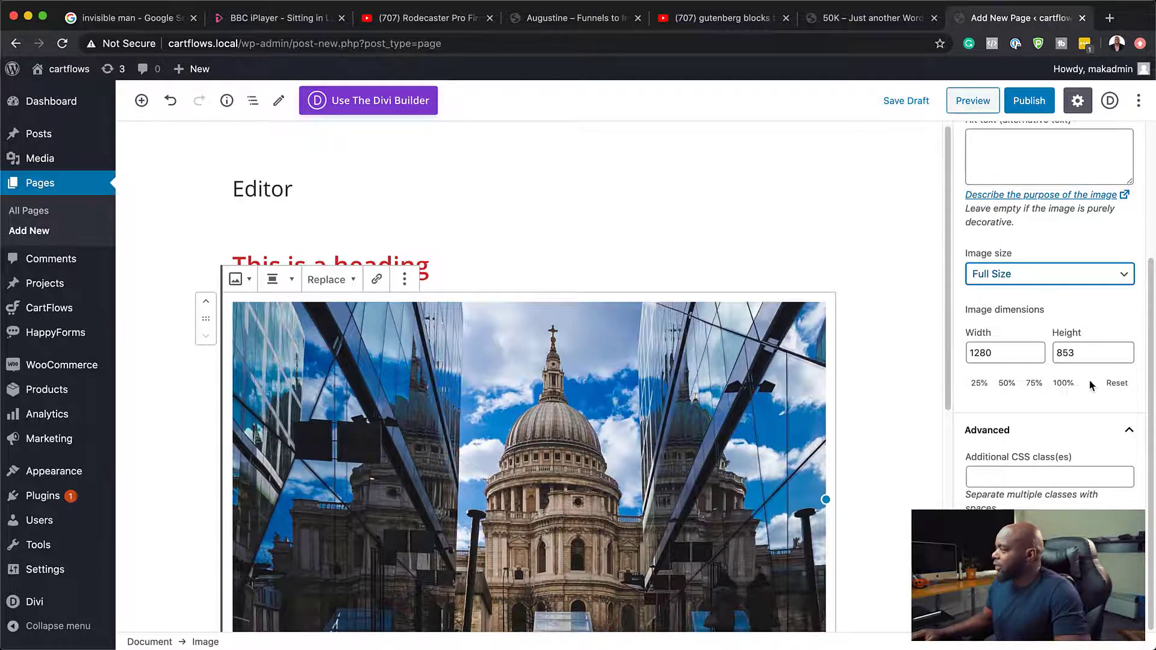
click(1011, 388)
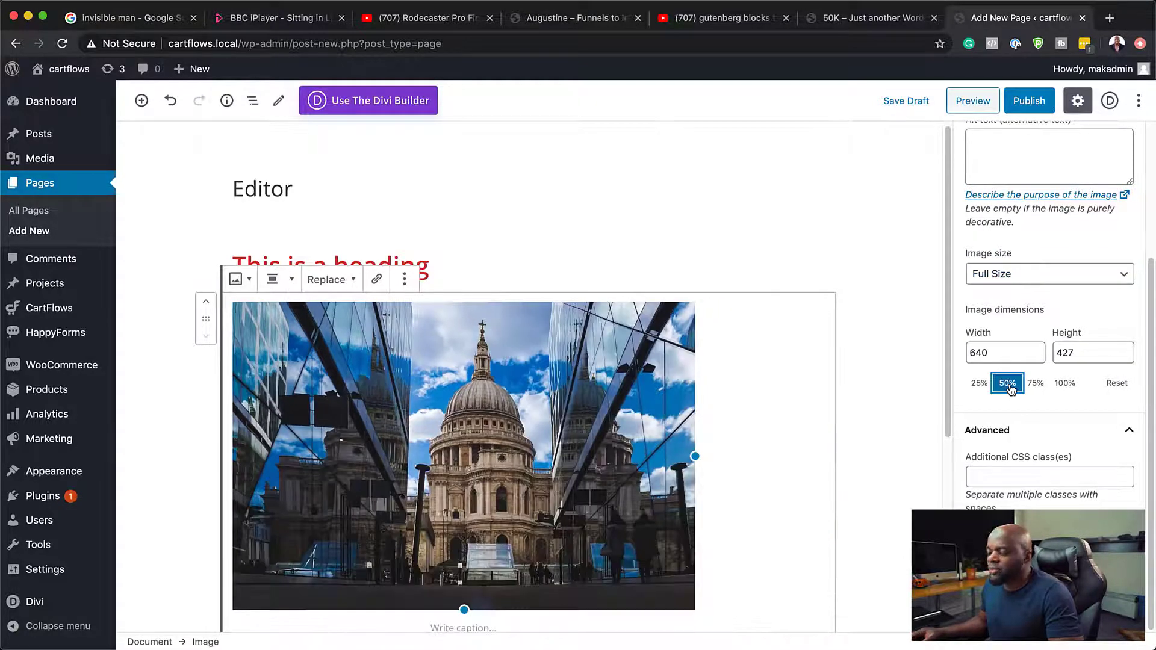
click(1041, 385)
click(1064, 385)
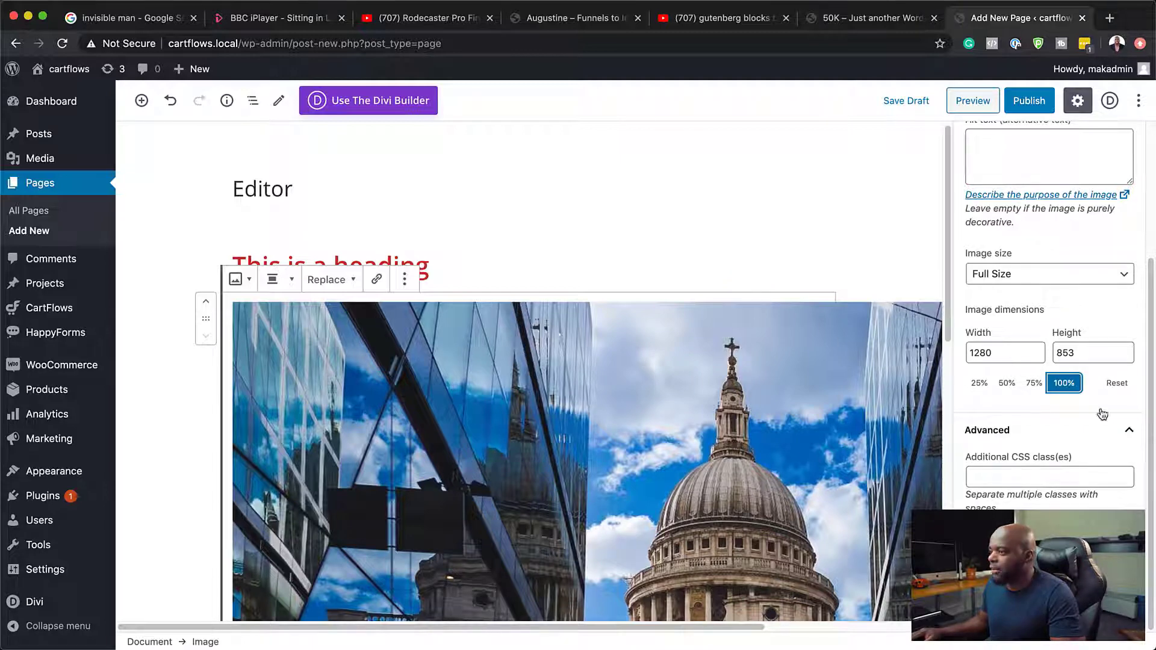
click(1119, 383)
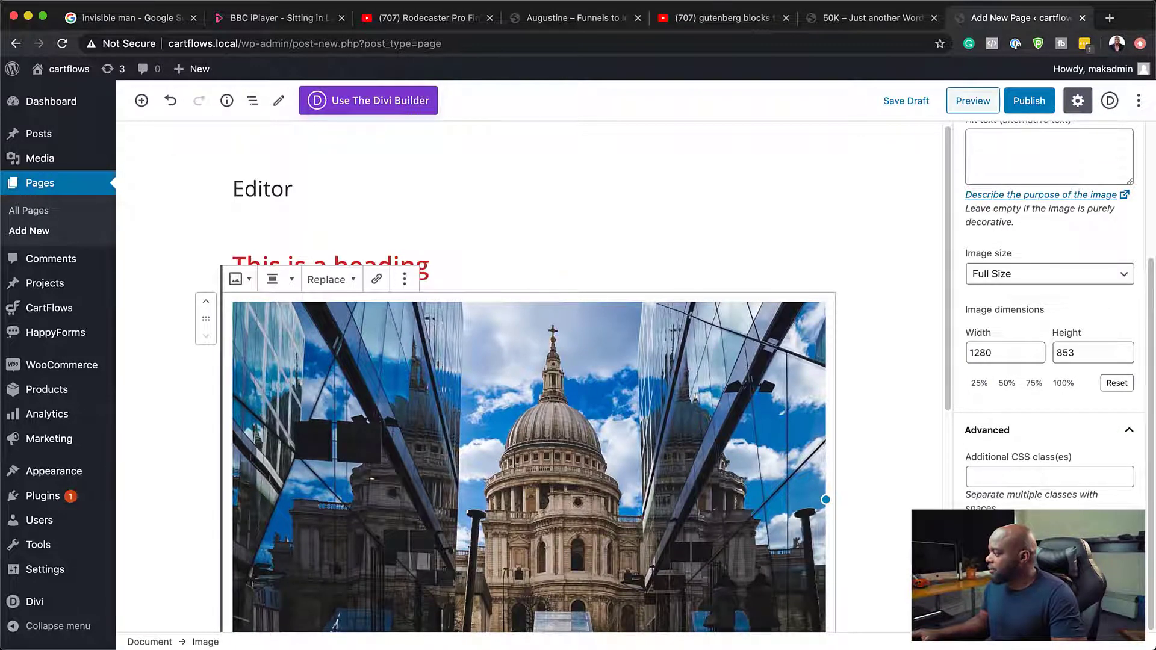
Step: Add the caption "My City" below the cathedral image
scroll(529, 325, down, 3)
click(529, 325)
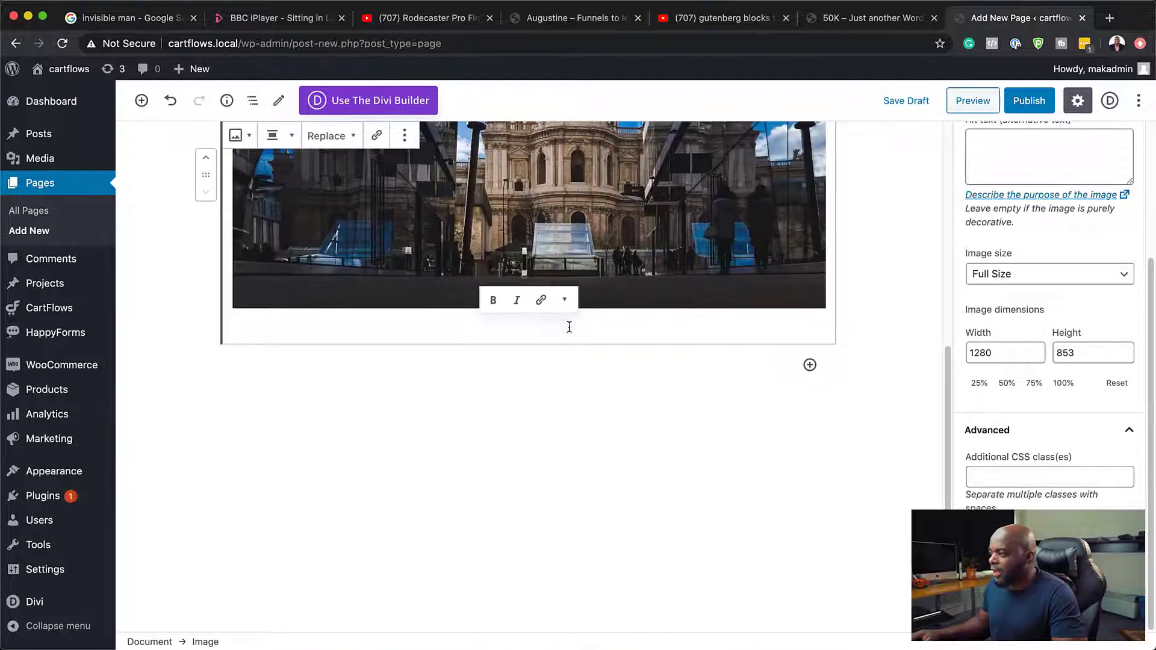
text(My City)
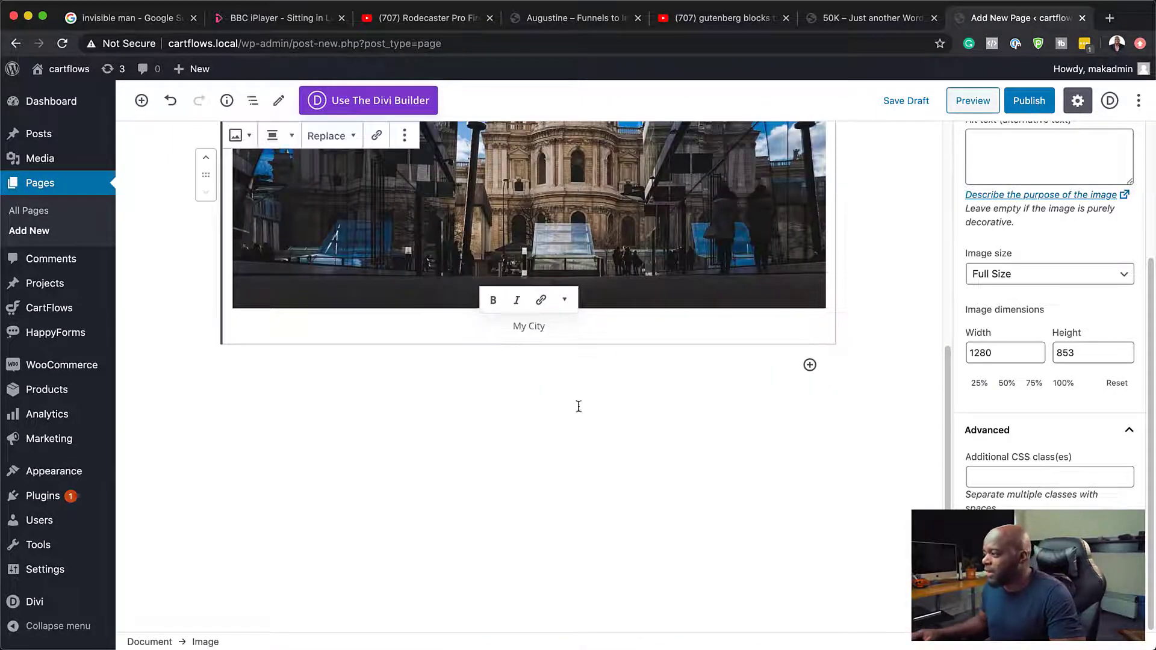
Step: Add a Page Break block below the captioned cathedral image
key(Return)
scroll(572, 361, up, 6)
scroll(786, 479, down, 1)
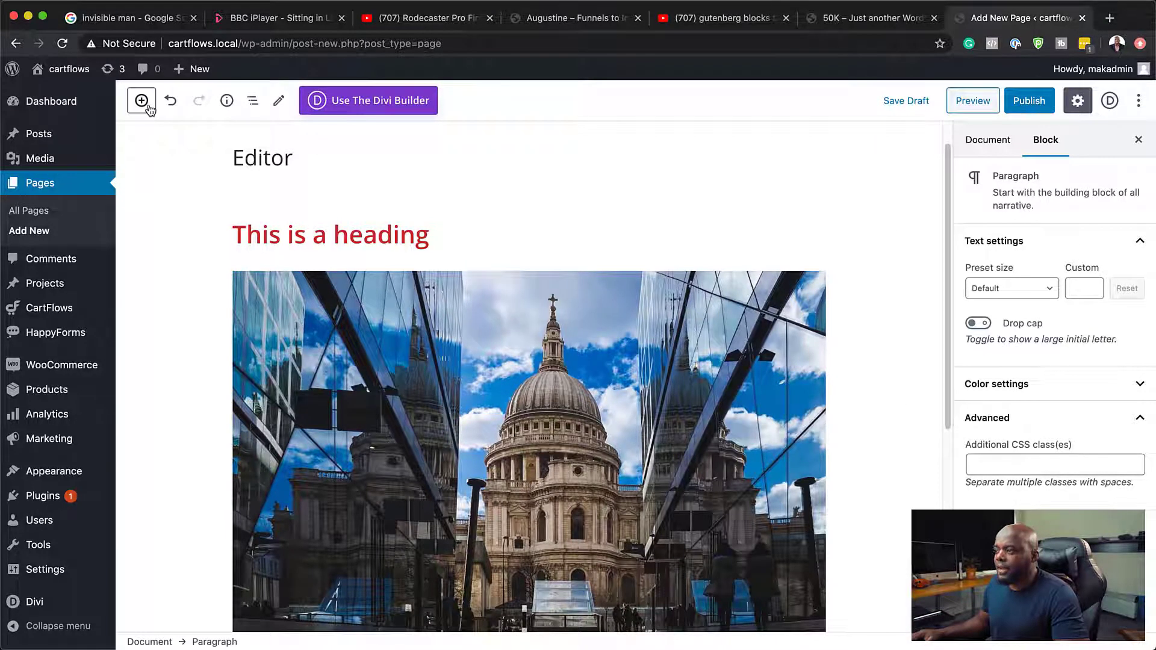
scroll(536, 410, down, 3)
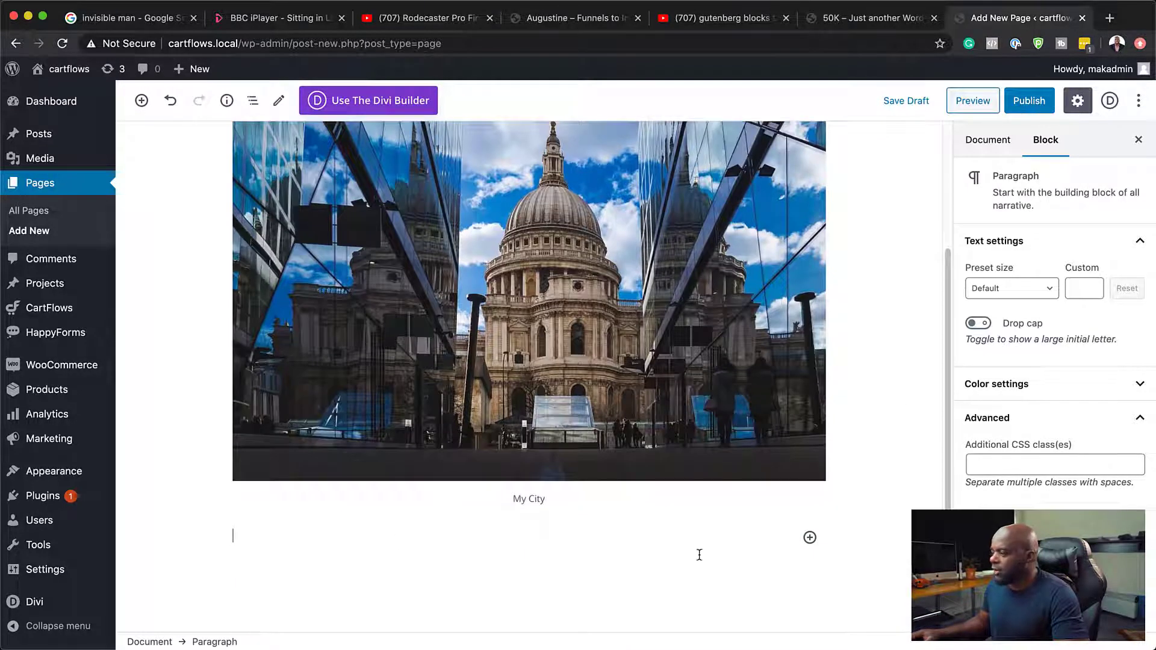
click(810, 538)
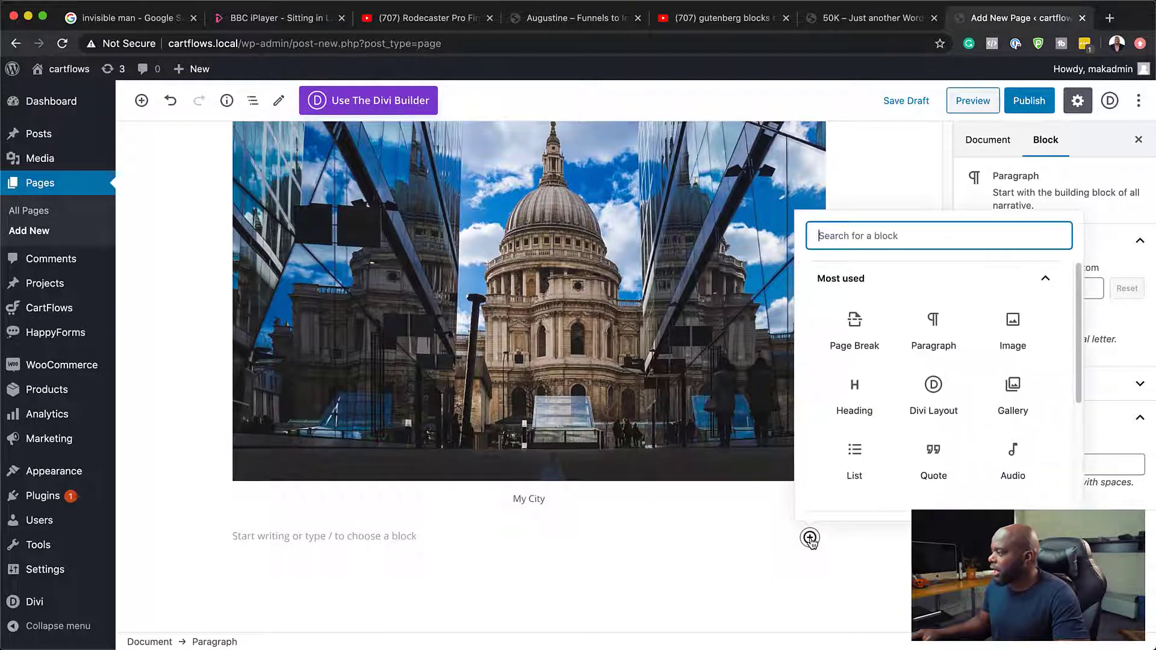
click(853, 337)
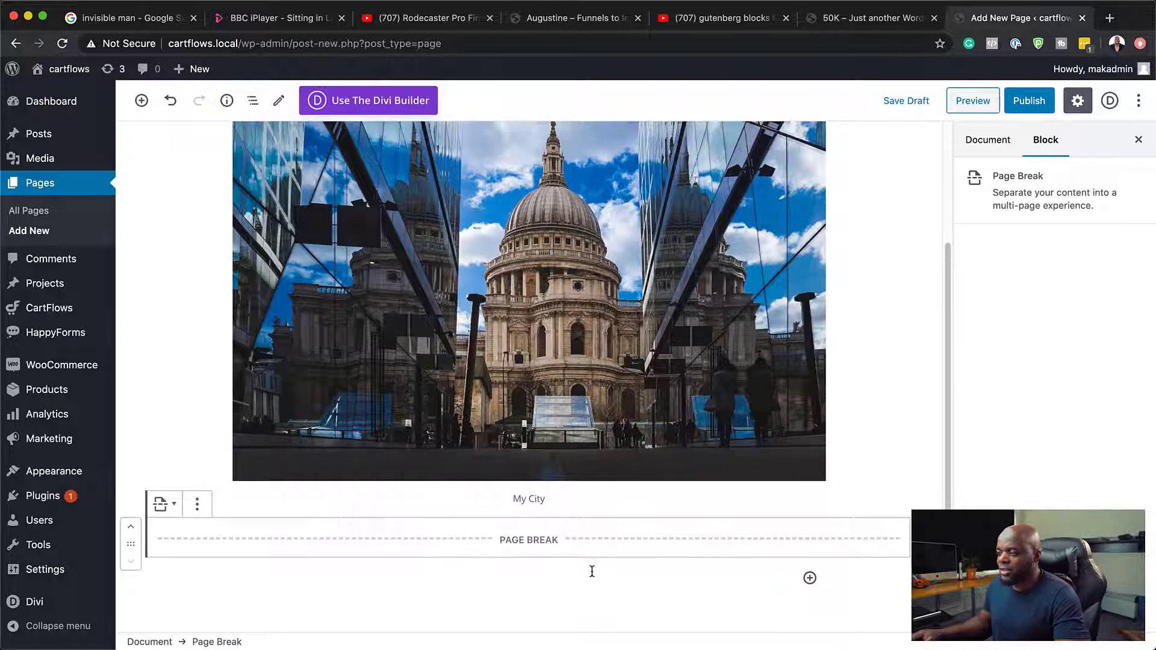
Step: Remove the Page Break block below the cathedral image
scroll(592, 570, down, 2)
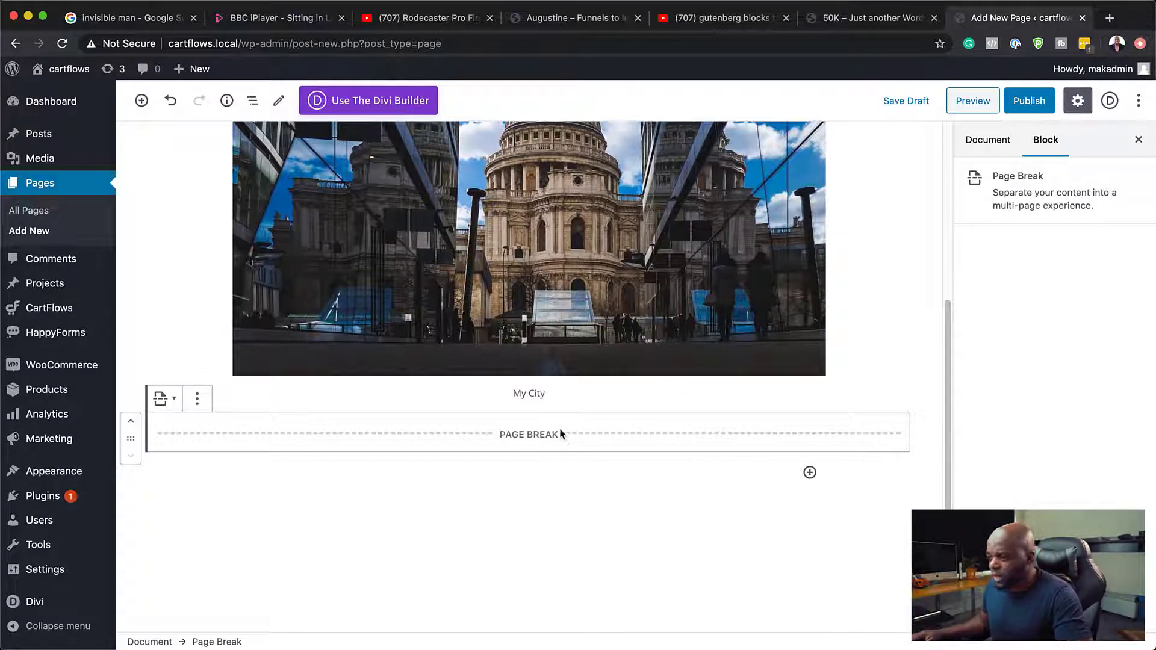
click(198, 400)
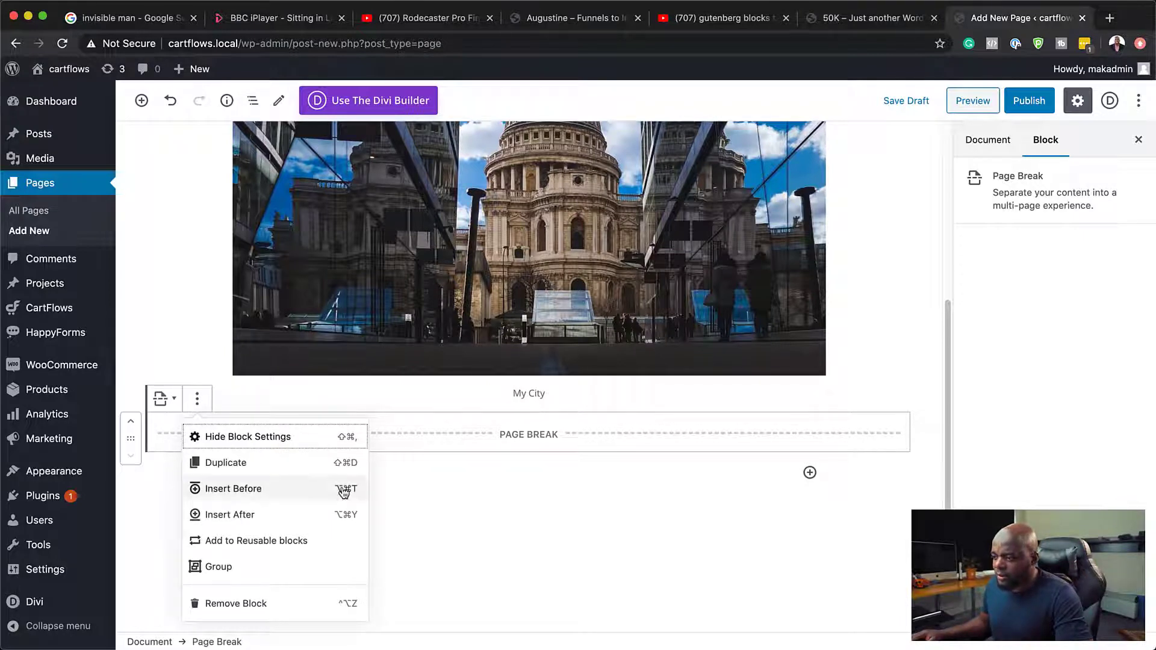
click(252, 604)
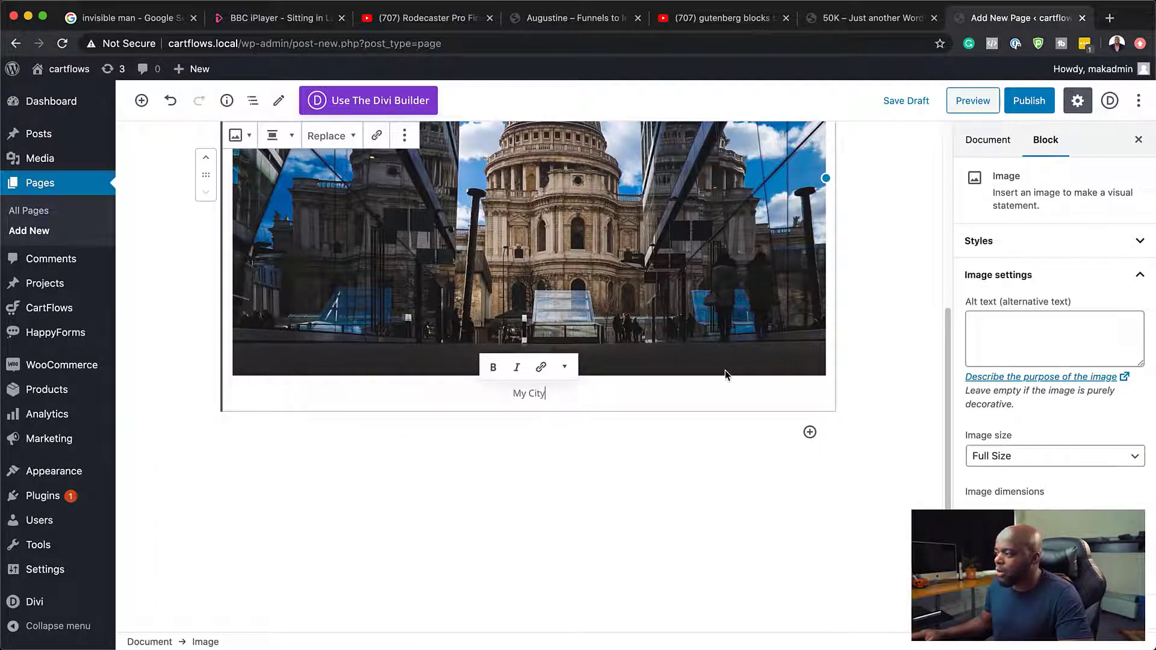
Step: Add a Separator block from the layout elements below the cathedral image
scroll(390, 461, up, 5)
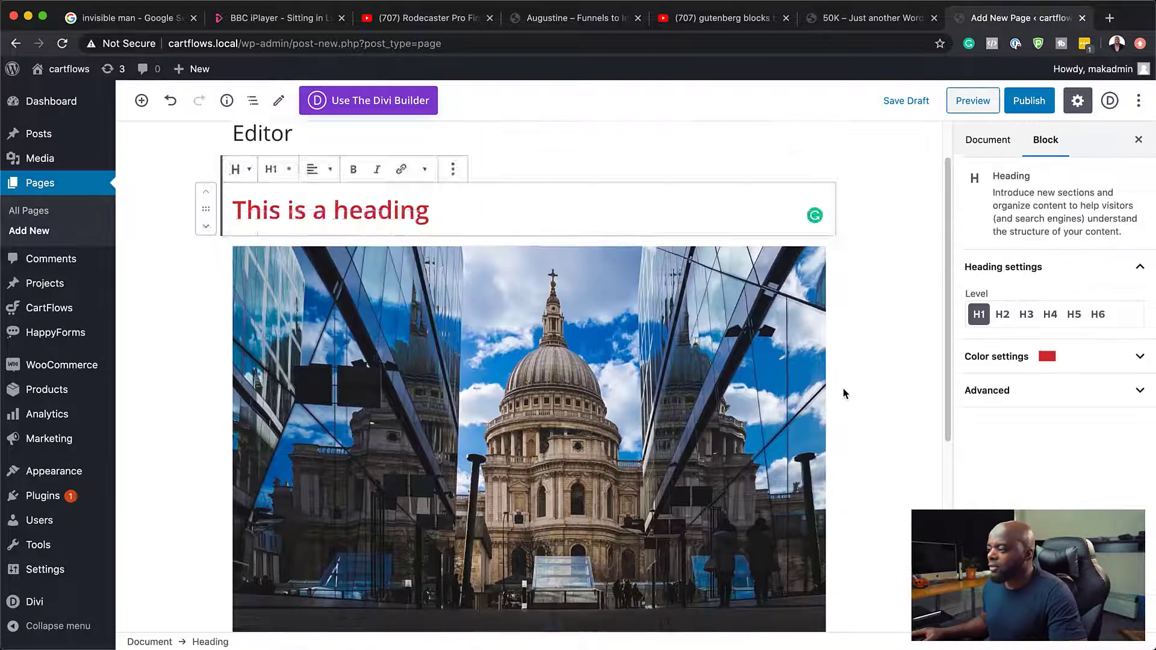
scroll(843, 388, down, 3)
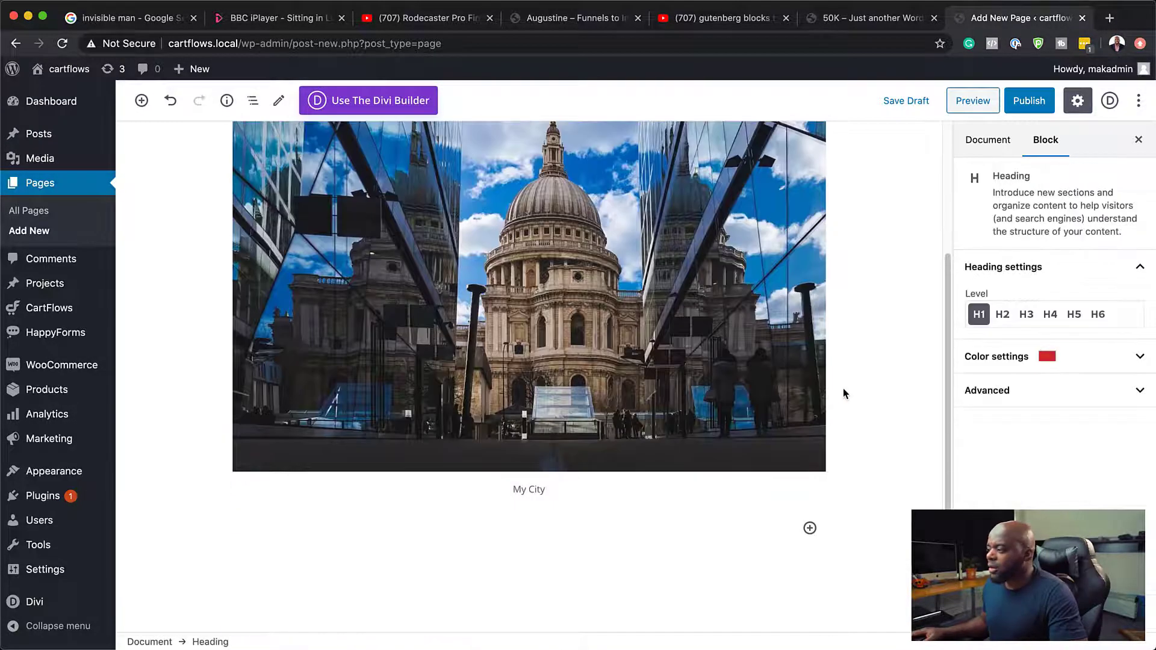
click(810, 528)
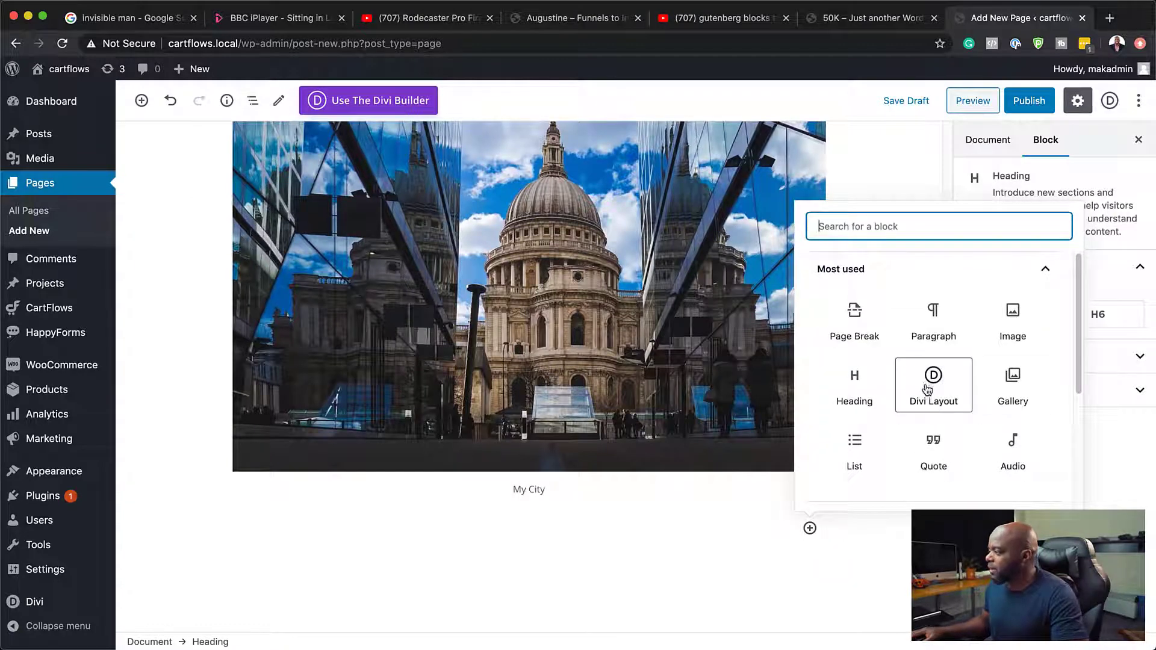
scroll(1013, 398, down, 2)
scroll(1013, 397, down, 3)
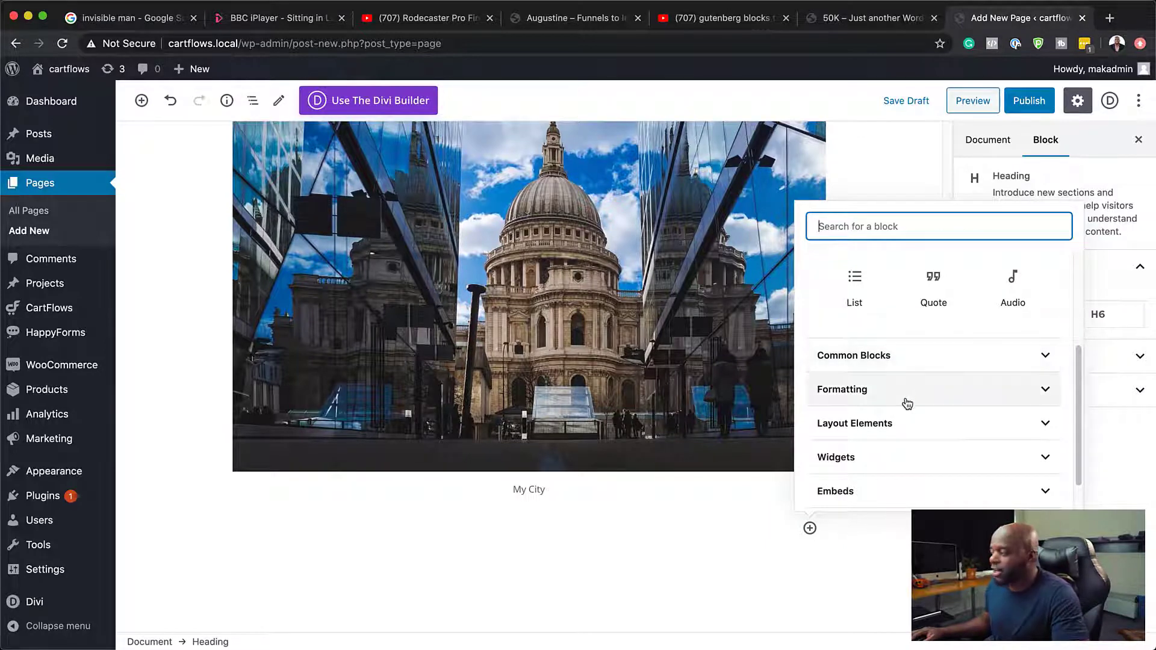
click(919, 426)
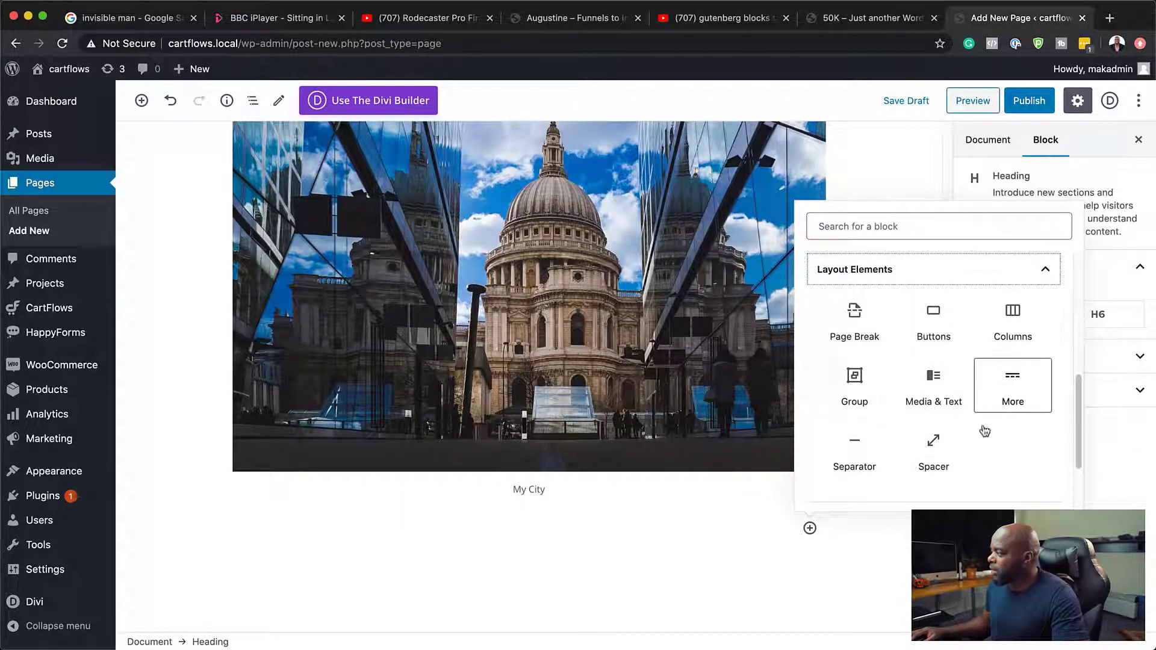
click(859, 453)
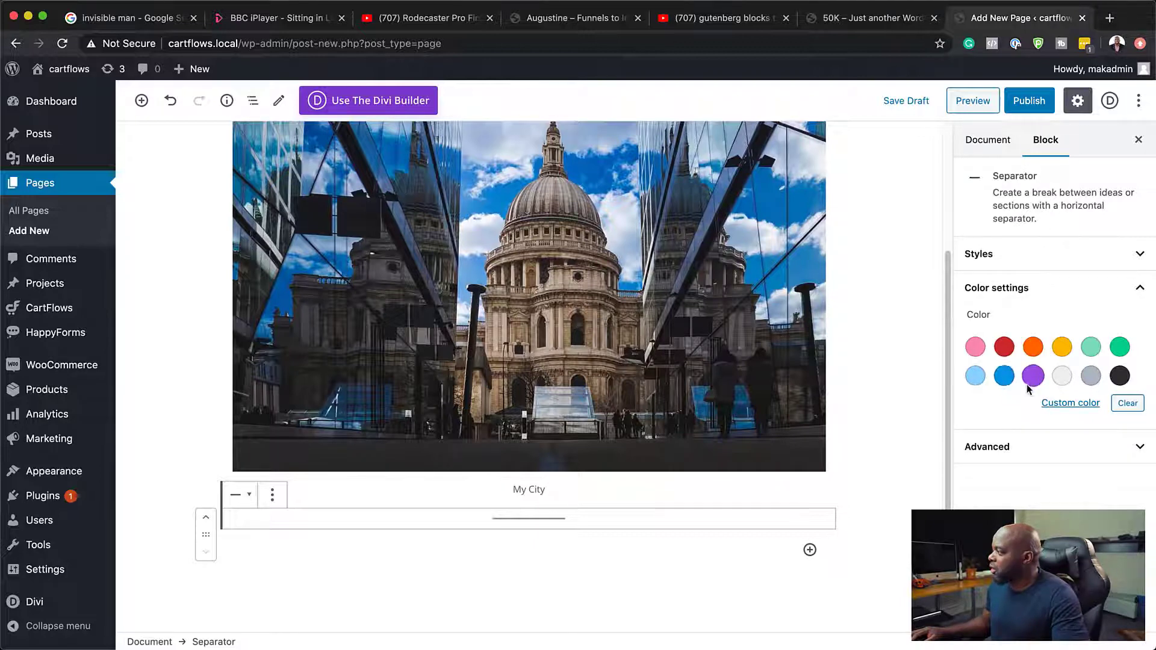
Step: Try blue and light gray as the separator's color, and remove the Separator block
click(1006, 378)
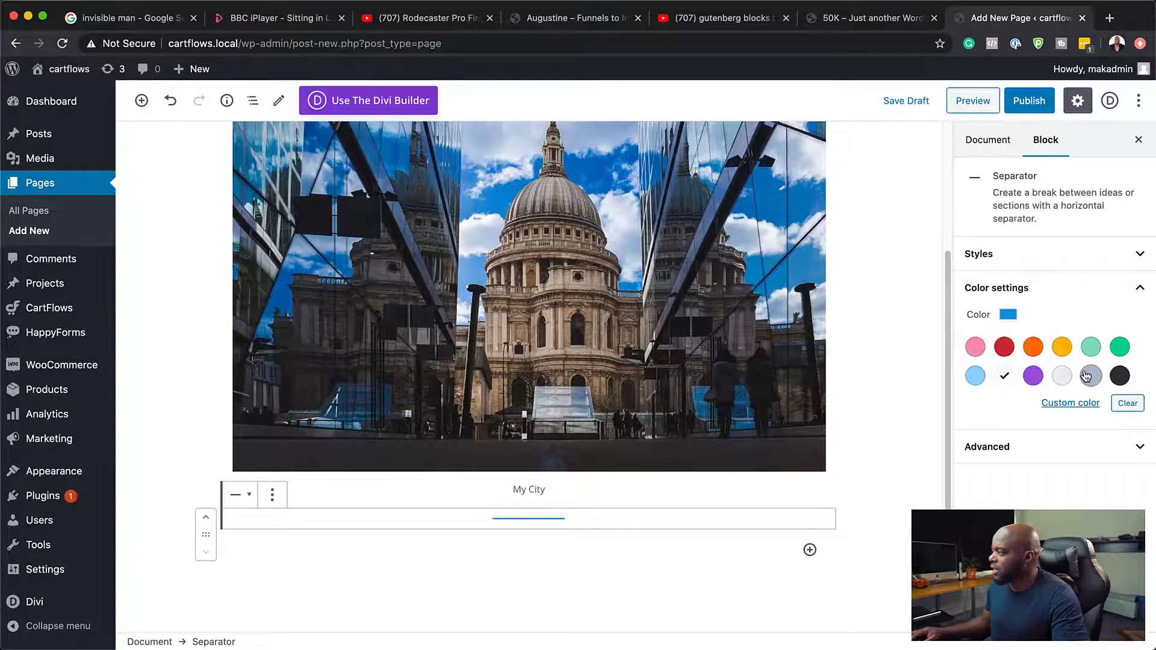
click(1052, 377)
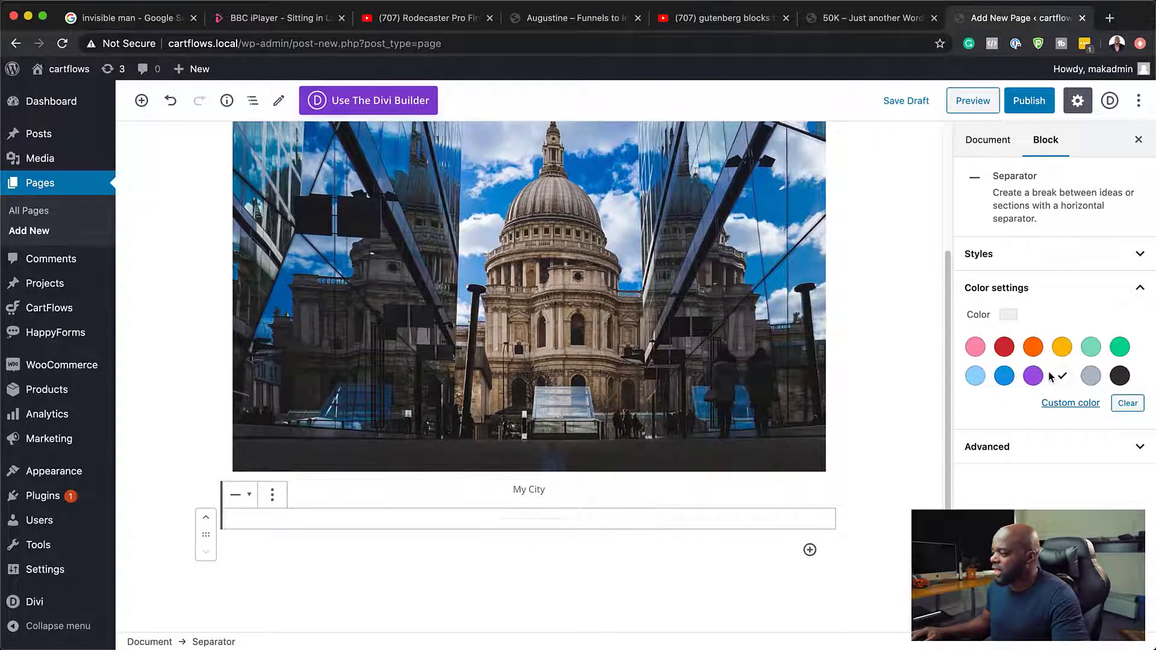
click(986, 446)
click(998, 493)
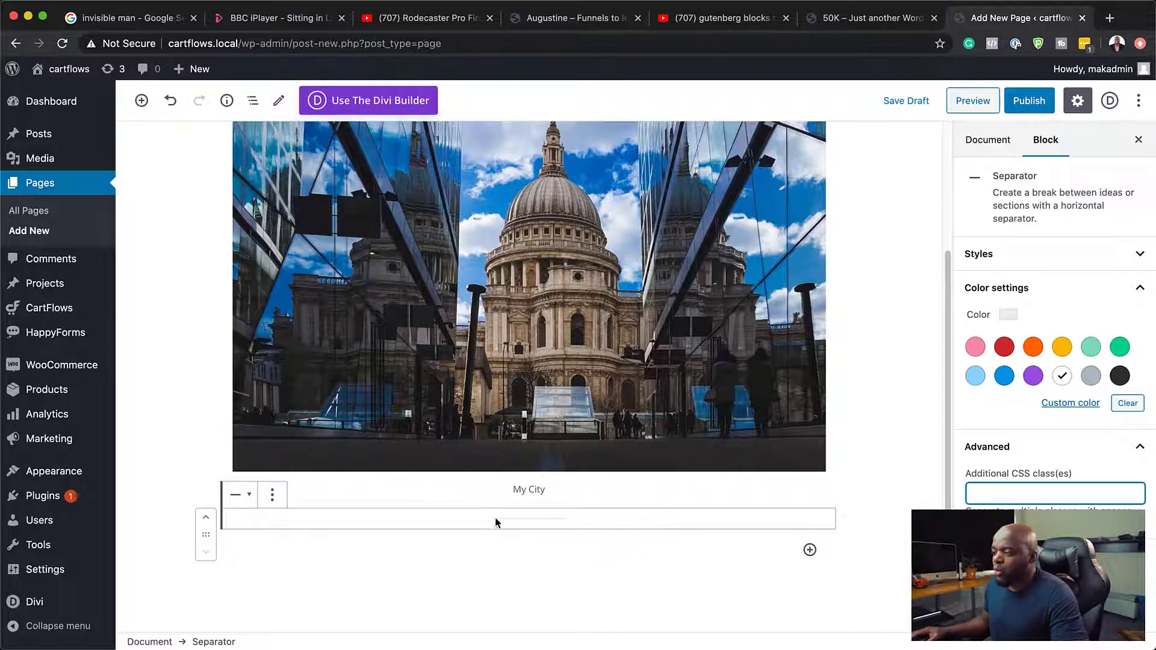
click(272, 495)
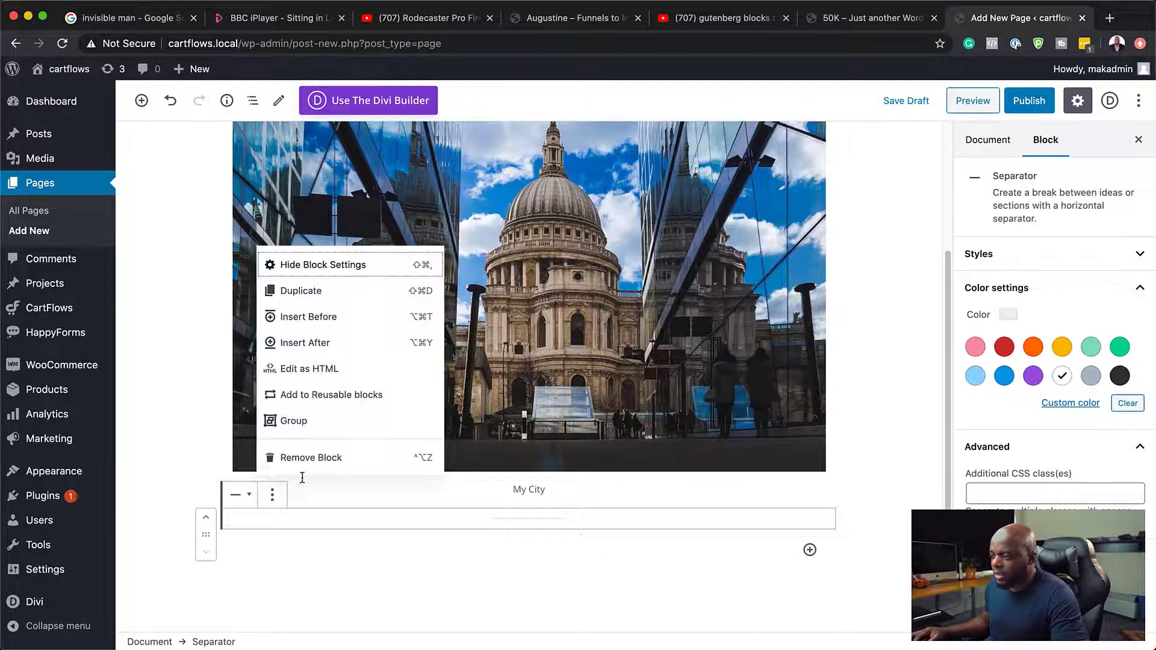
click(306, 459)
Step: Add a Buttons block from the layout elements below the cathedral image
click(809, 527)
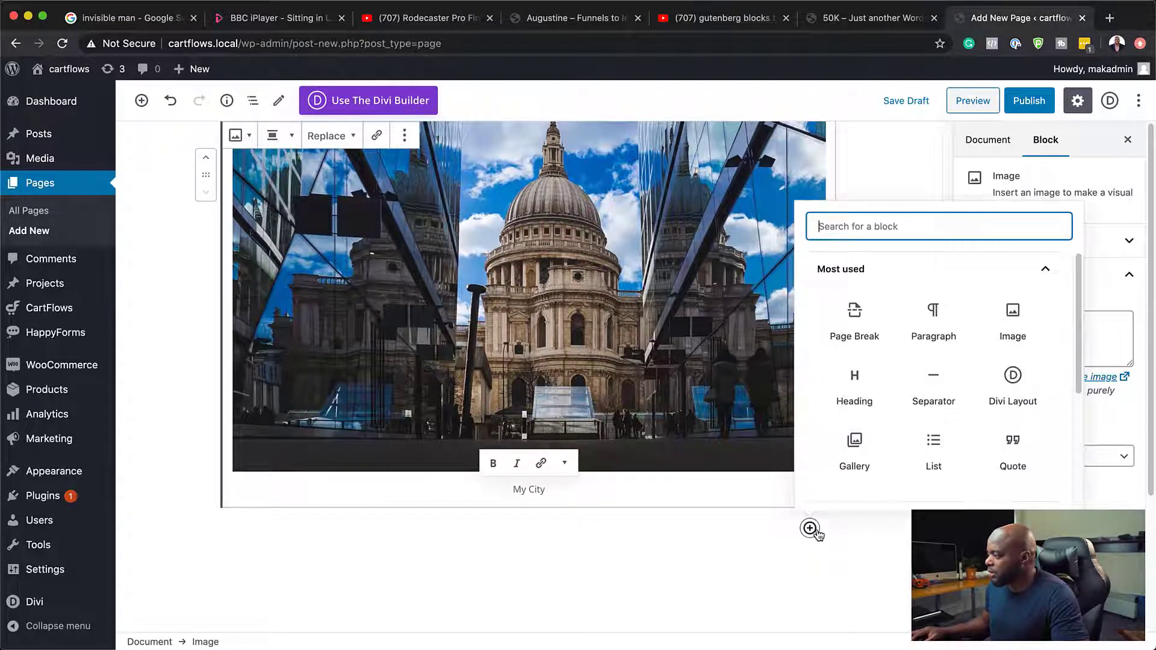
scroll(975, 477, down, 5)
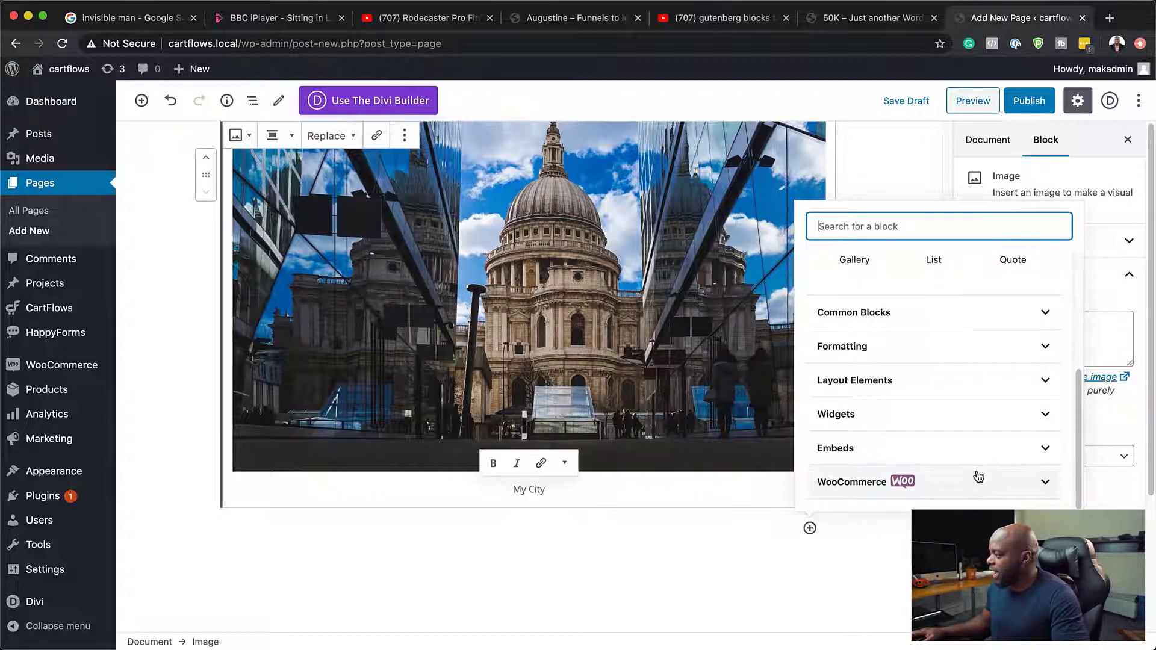
click(915, 349)
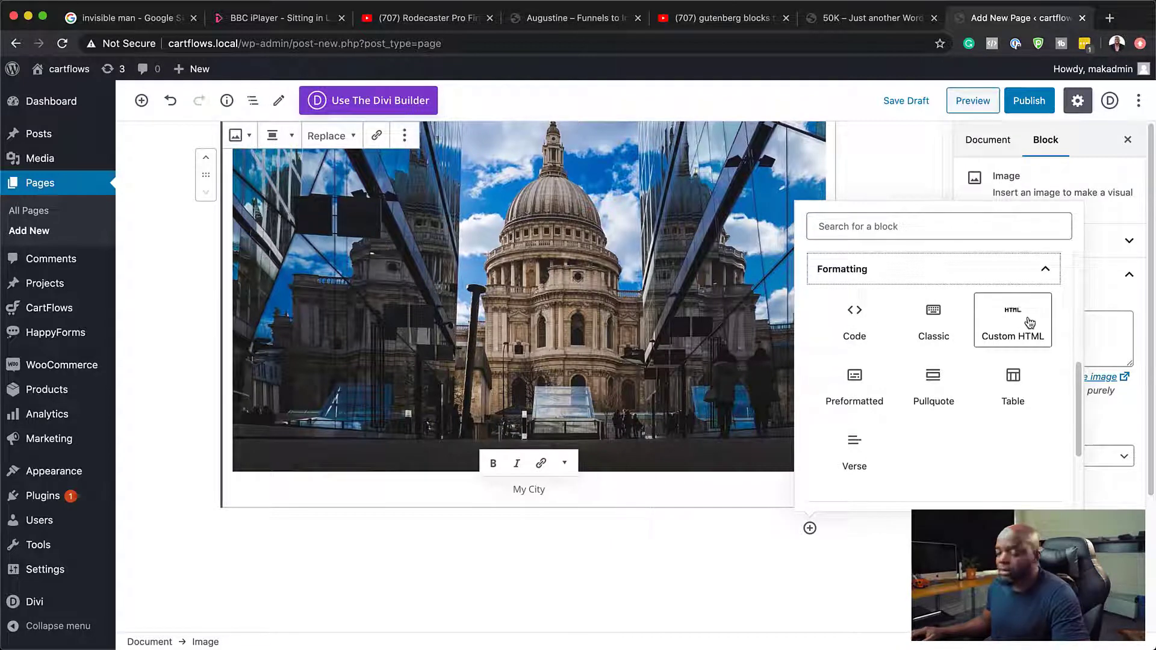
click(1045, 268)
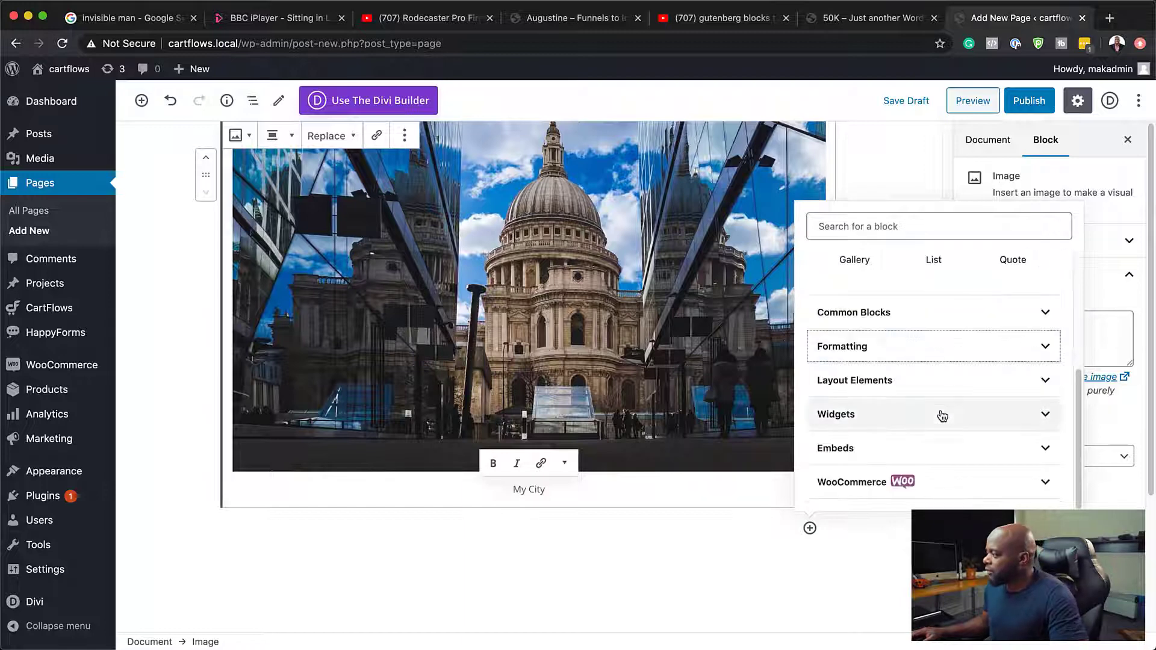
click(906, 383)
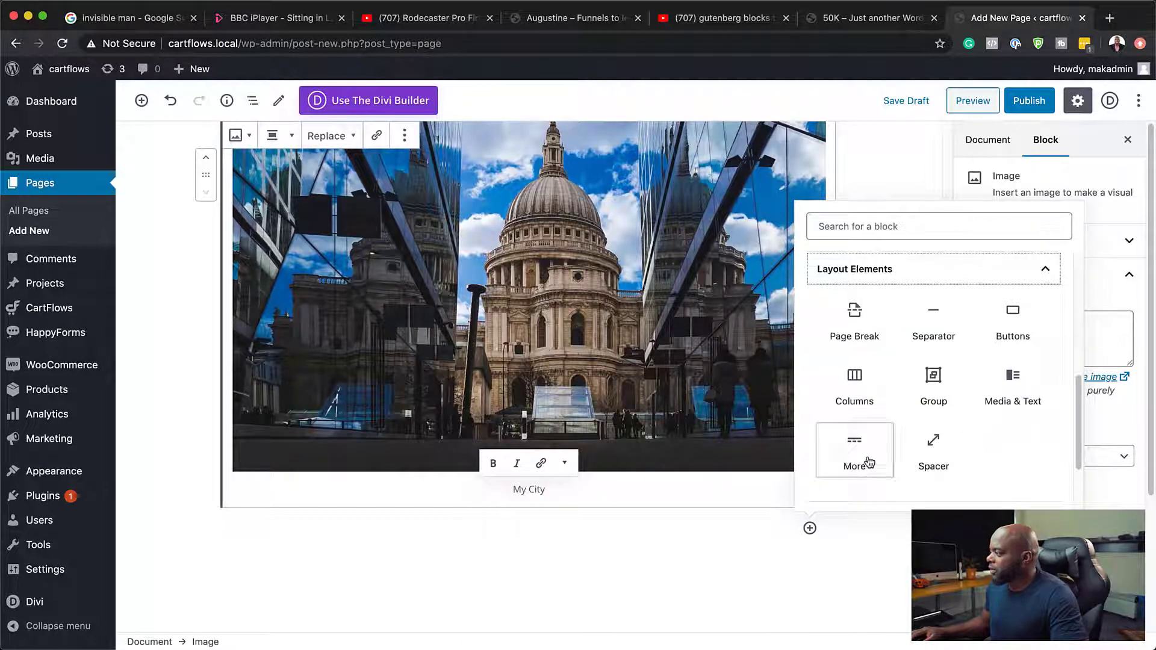
scroll(1027, 441, up, 3)
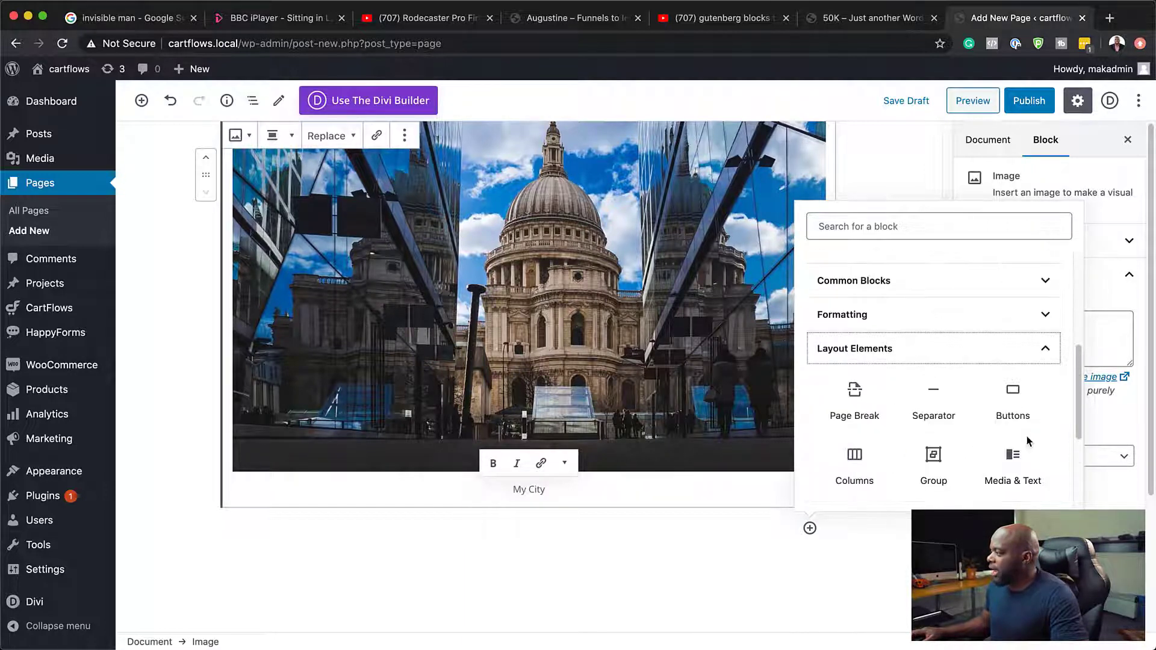
scroll(1027, 441, down, 1)
click(1030, 369)
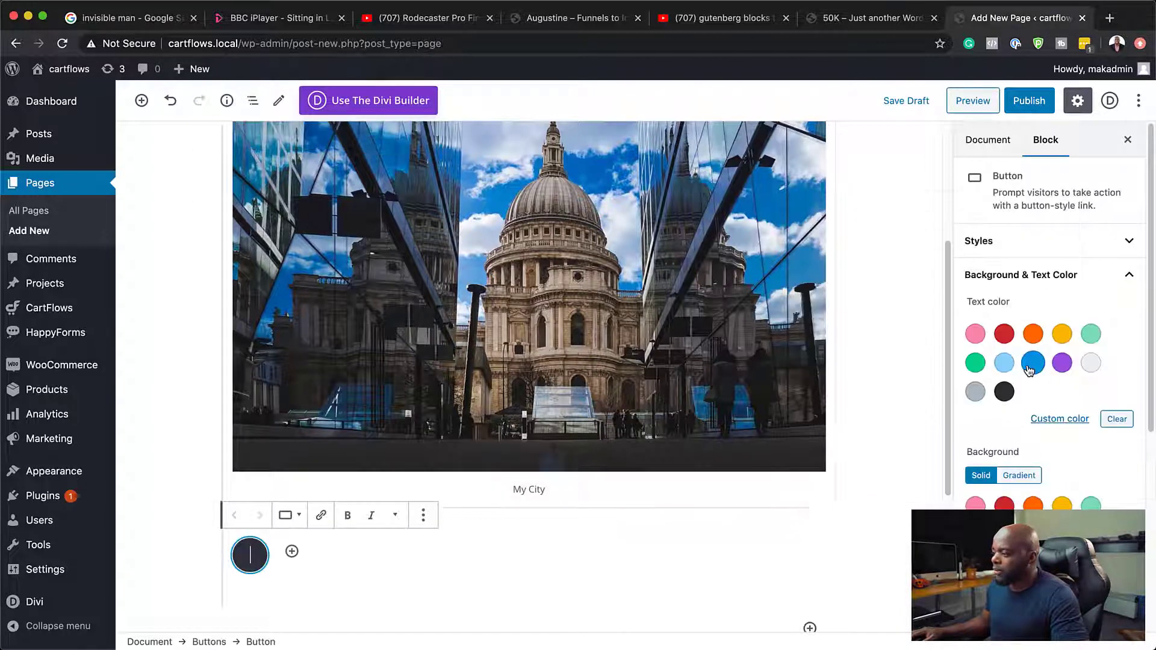
Step: Label the new button "MY NEW BUTTON"
scroll(666, 516, down, 4)
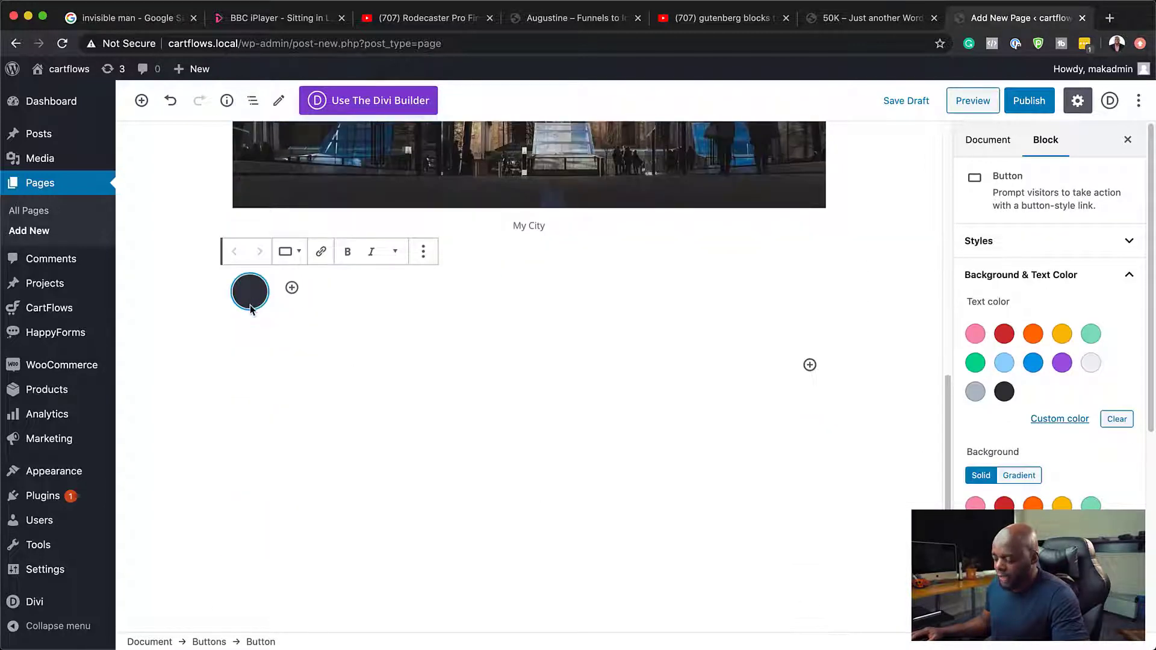
text(MY NEW)
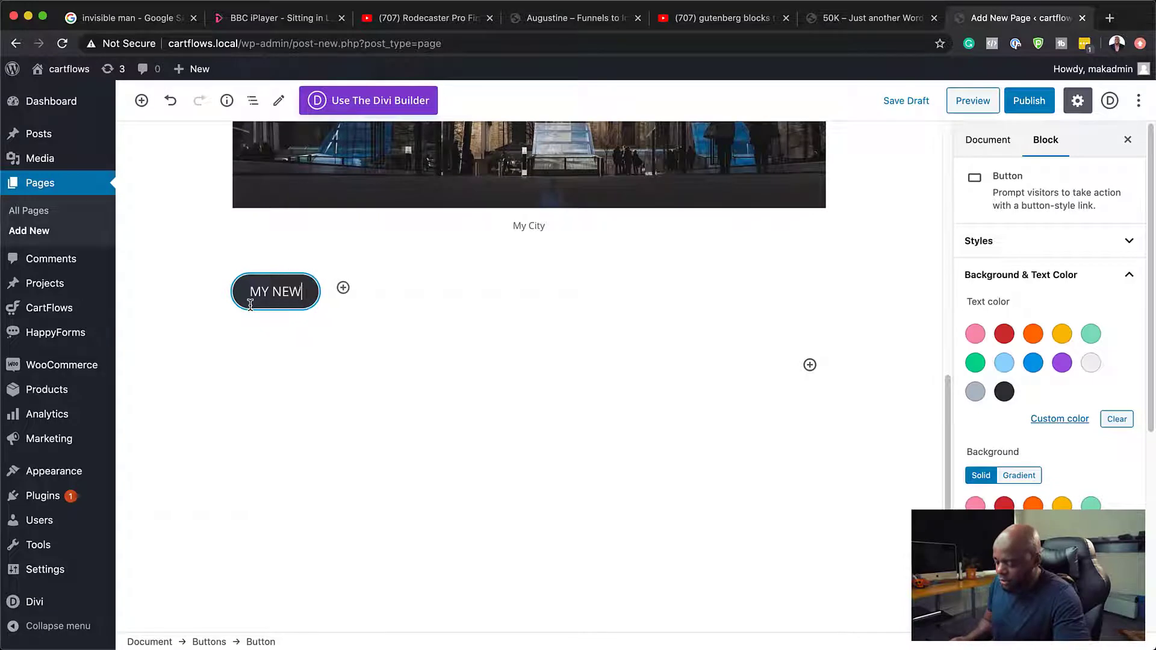
text( BUTTON)
scroll(330, 365, up, 1)
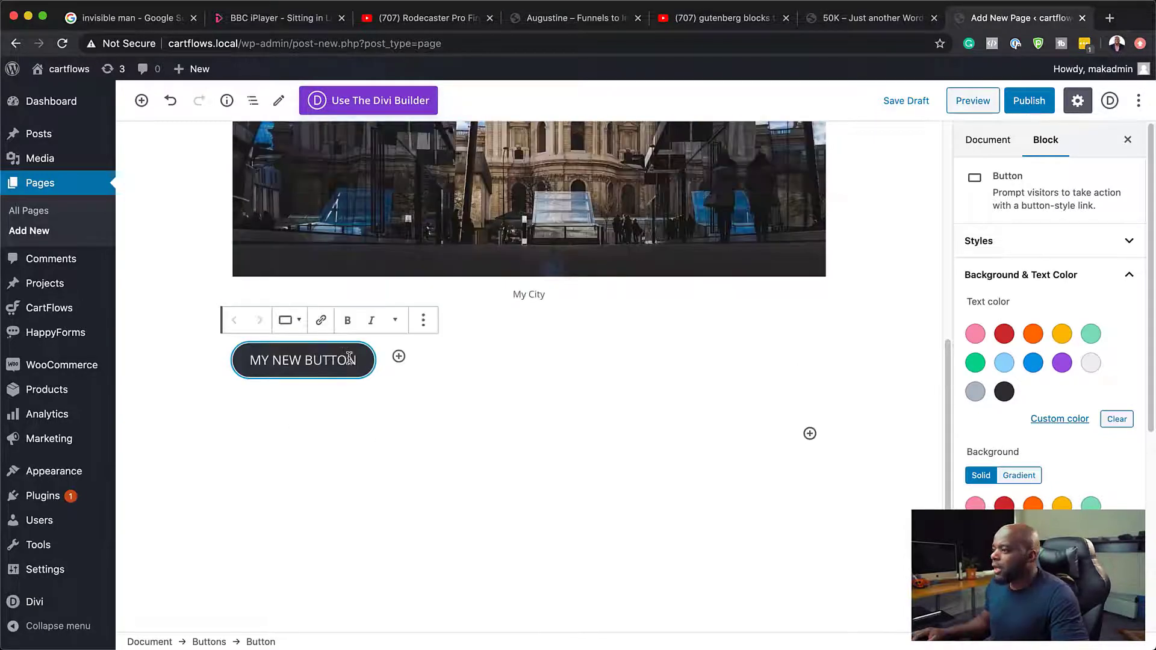
Step: Try red as the button's text color, and set it to light gray
click(1047, 145)
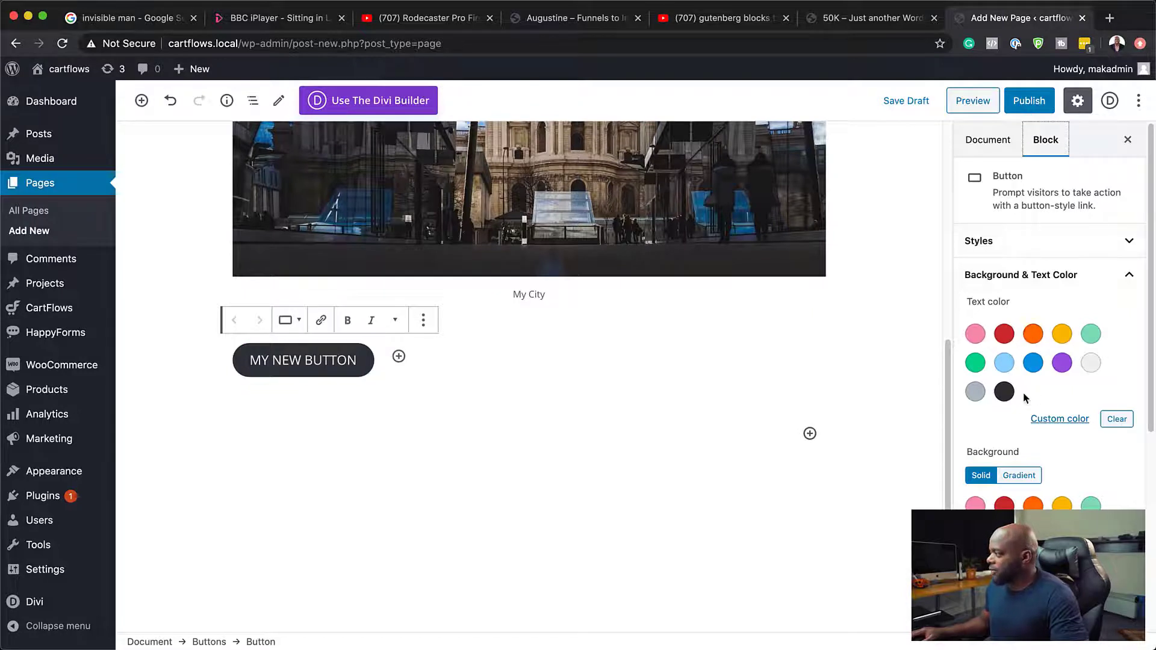
click(1004, 336)
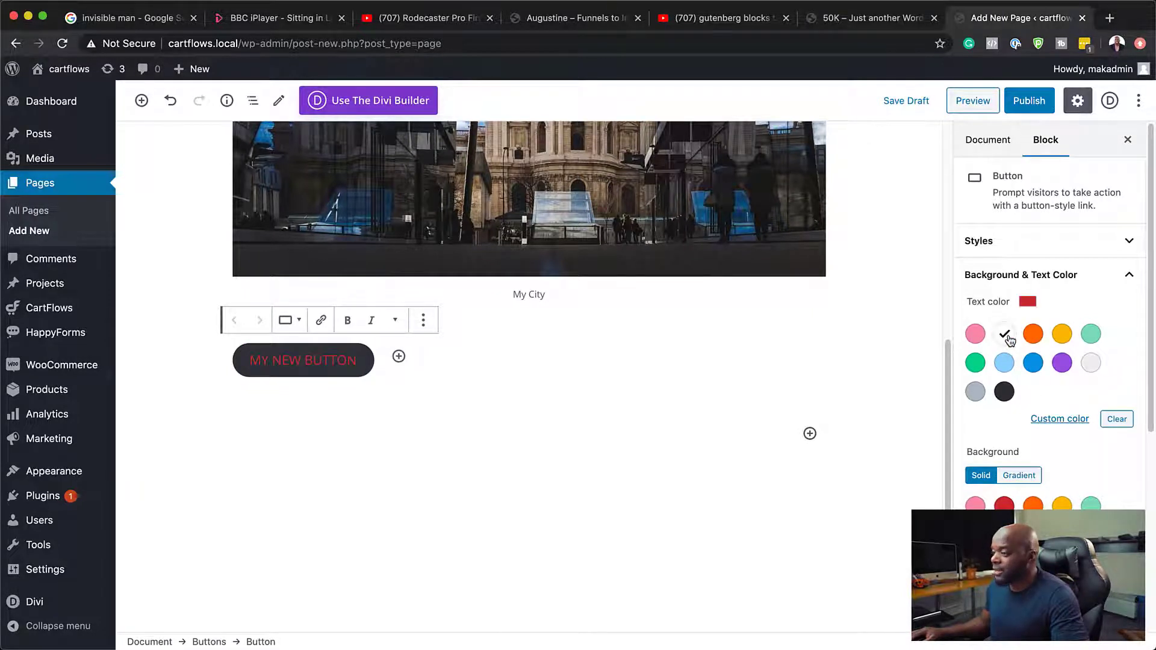
click(1097, 363)
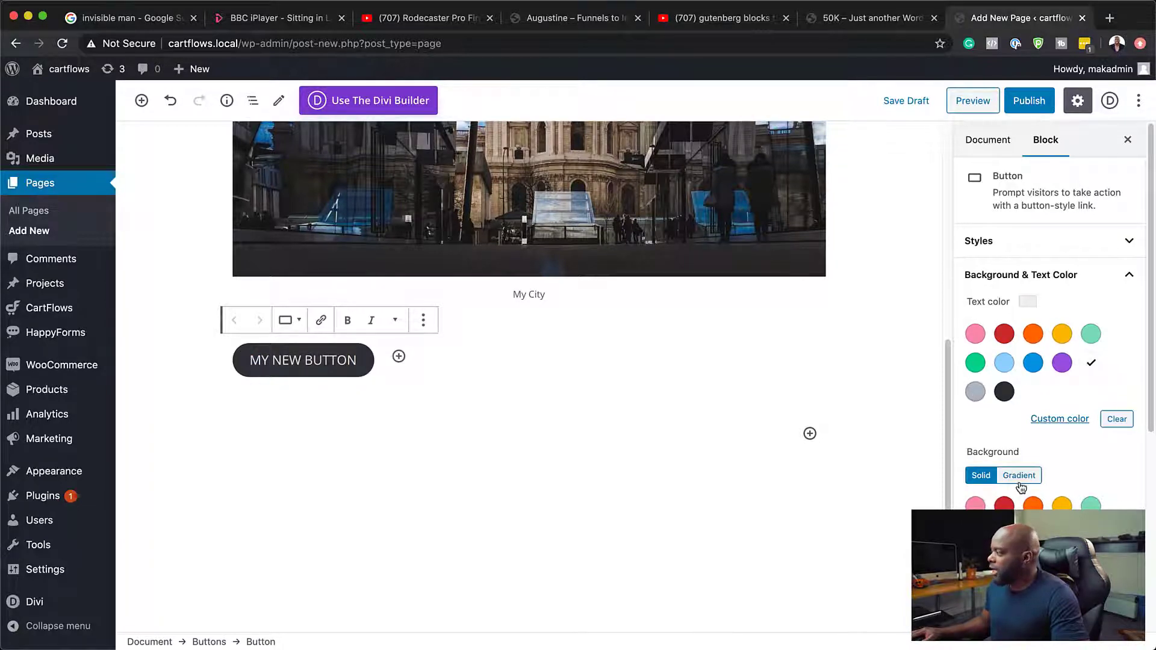
Step: Try a solid red background on the button, and apply the multicolor blue, magenta and orange gradient
scroll(1017, 472, down, 2)
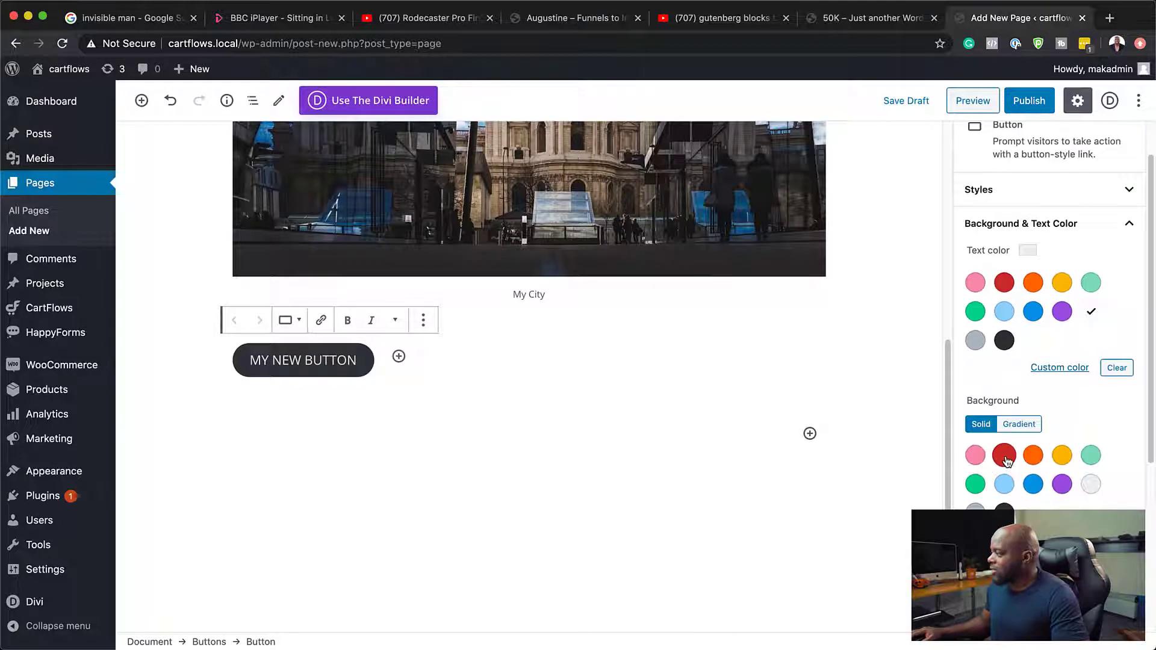
click(1005, 457)
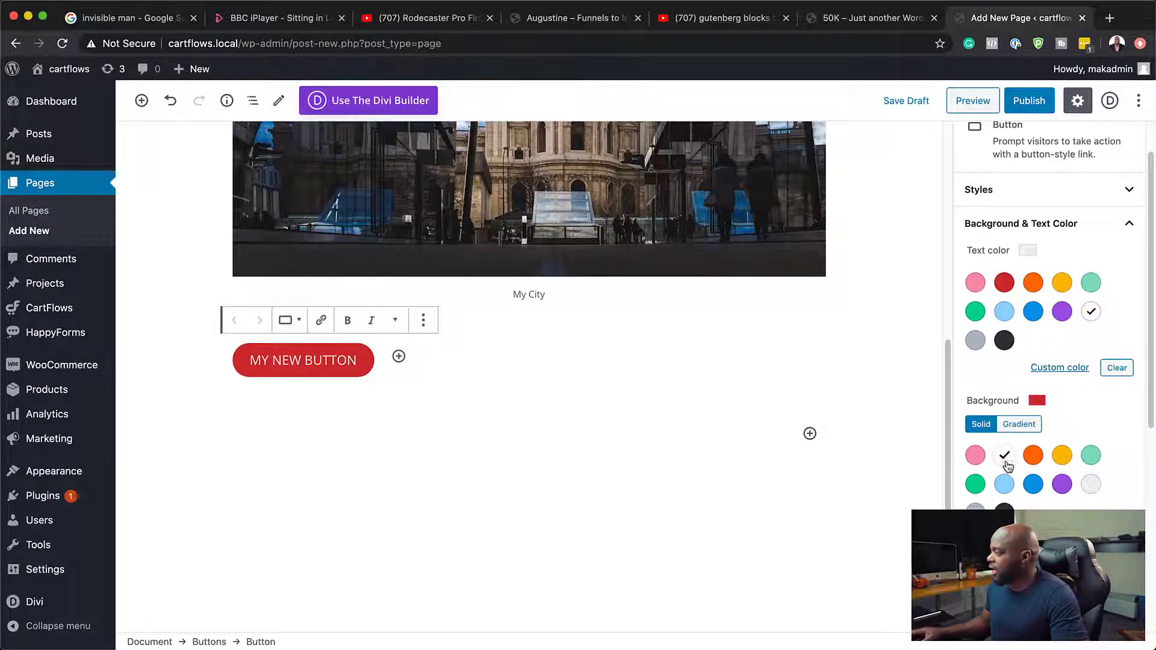
scroll(1022, 480, up, 1)
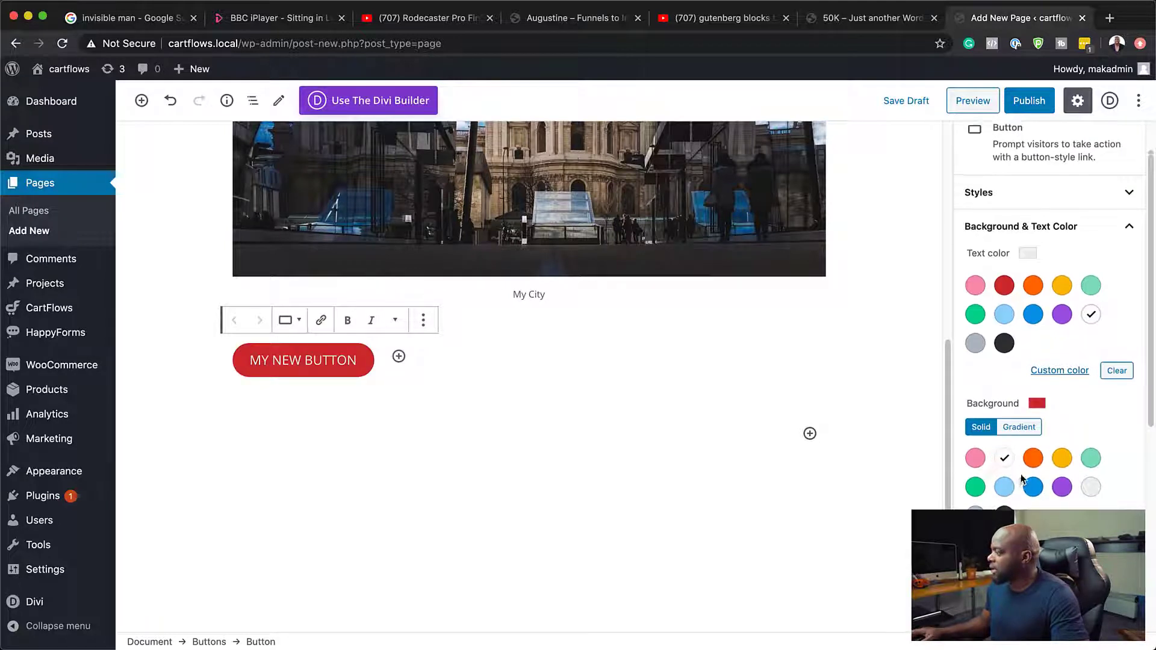
click(1029, 428)
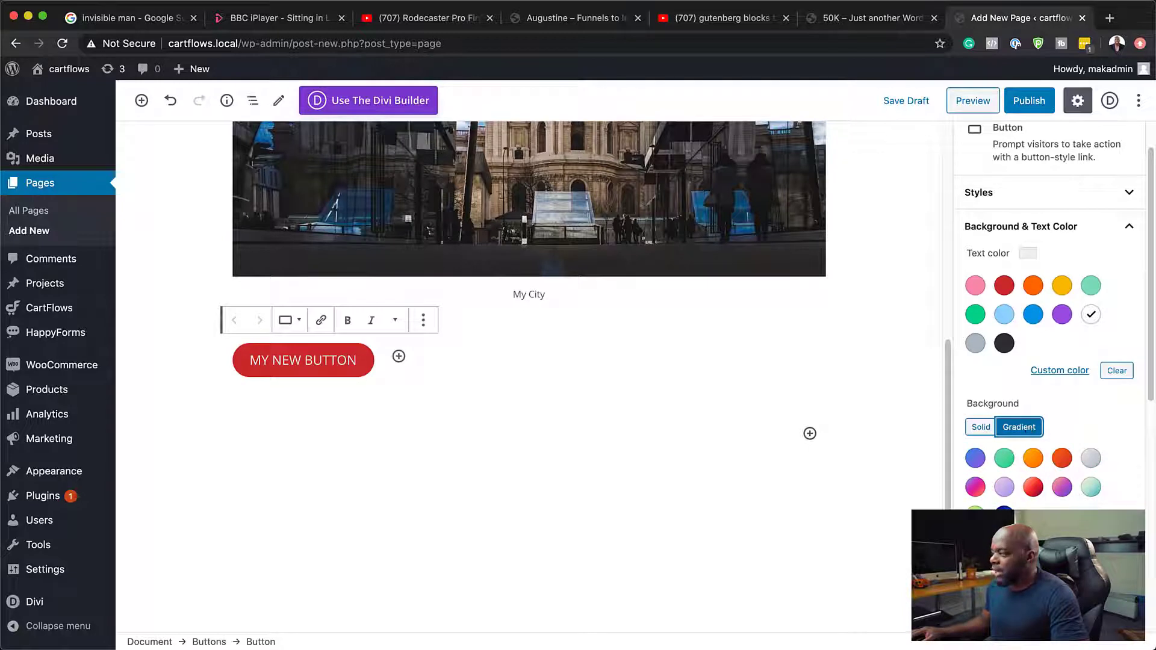
click(975, 488)
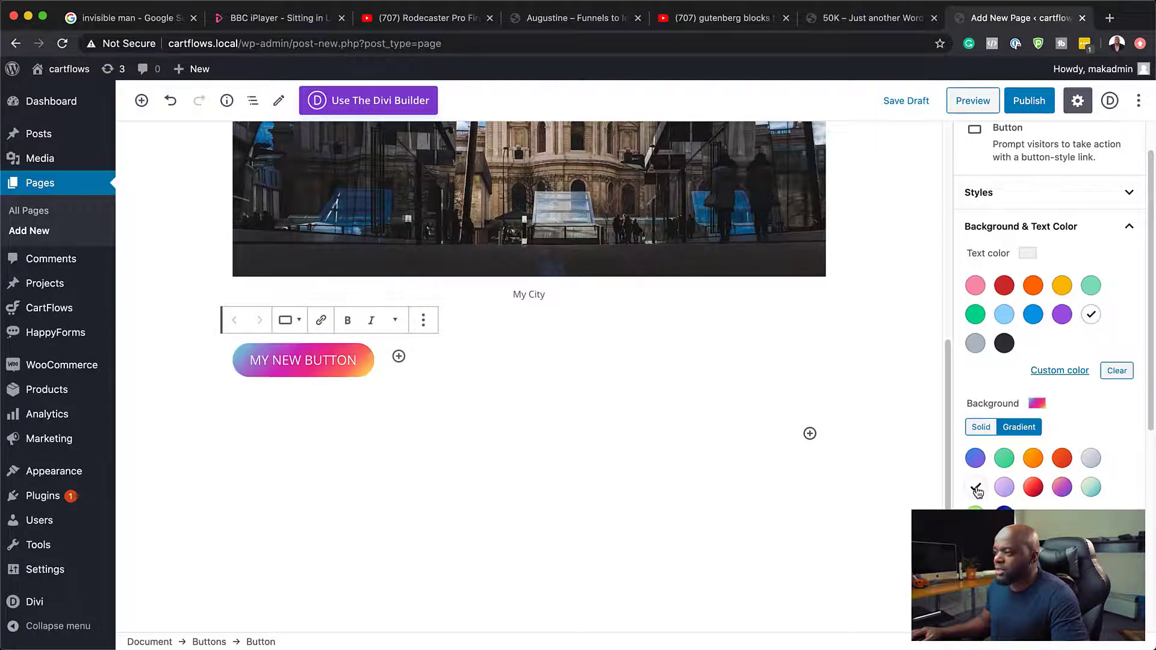
Step: Apply the orange-to-red gradient as the button's background and reduce its border radius to 2
click(1062, 459)
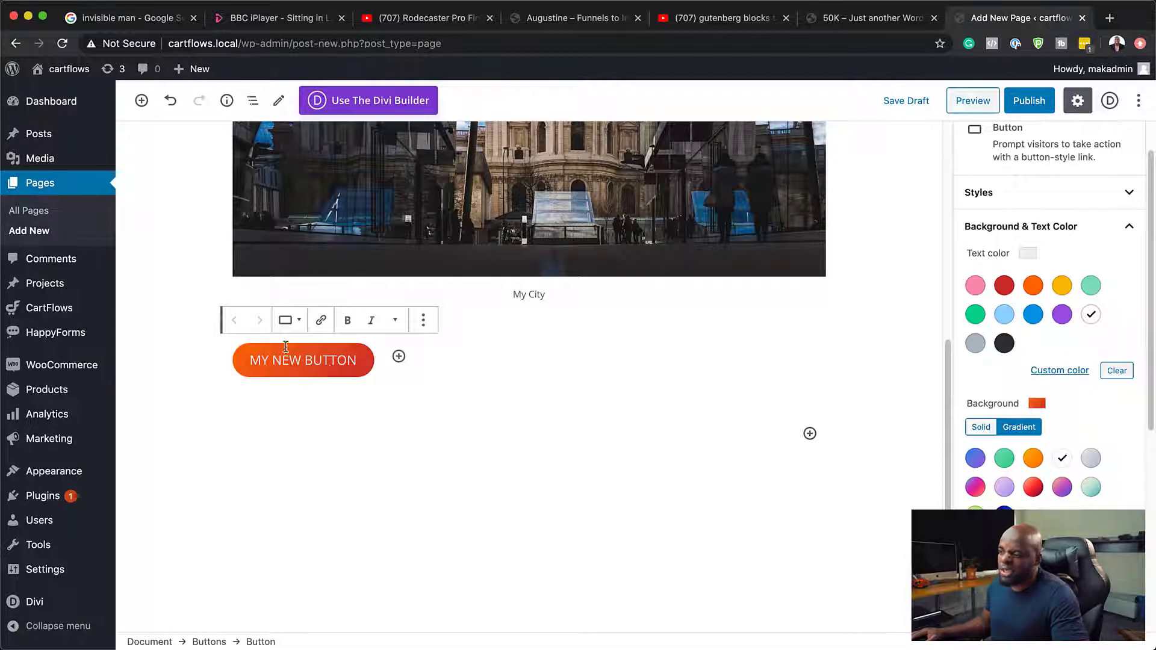
scroll(1068, 484, down, 3)
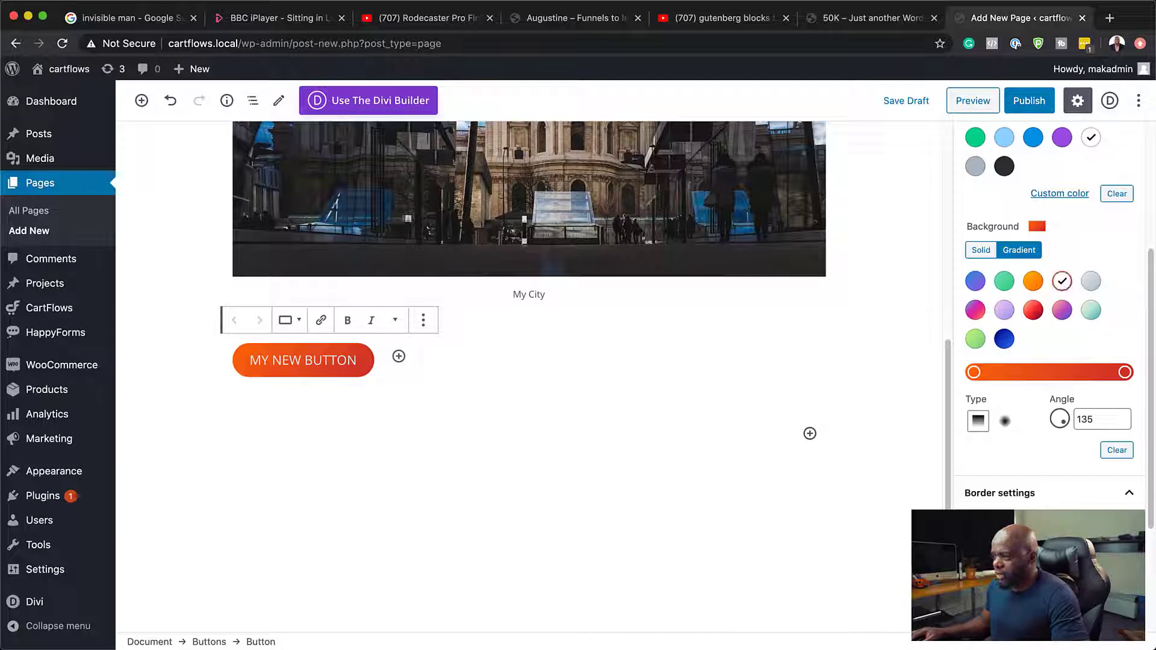
drag(1026, 539, 1001, 539)
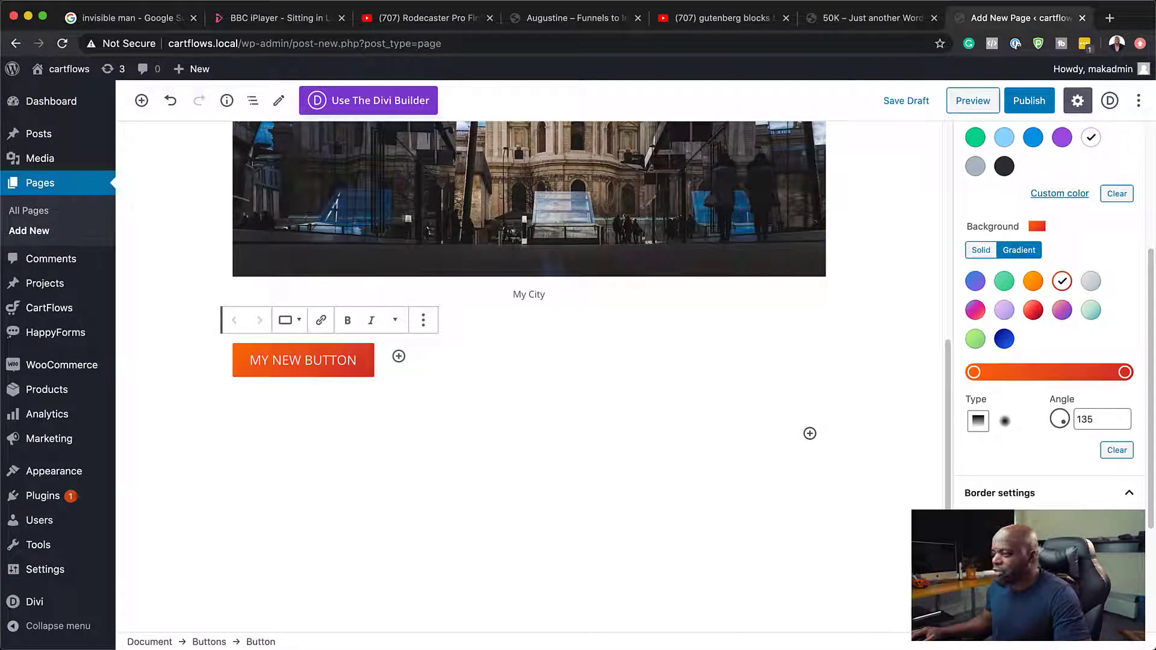
scroll(968, 430, down, 3)
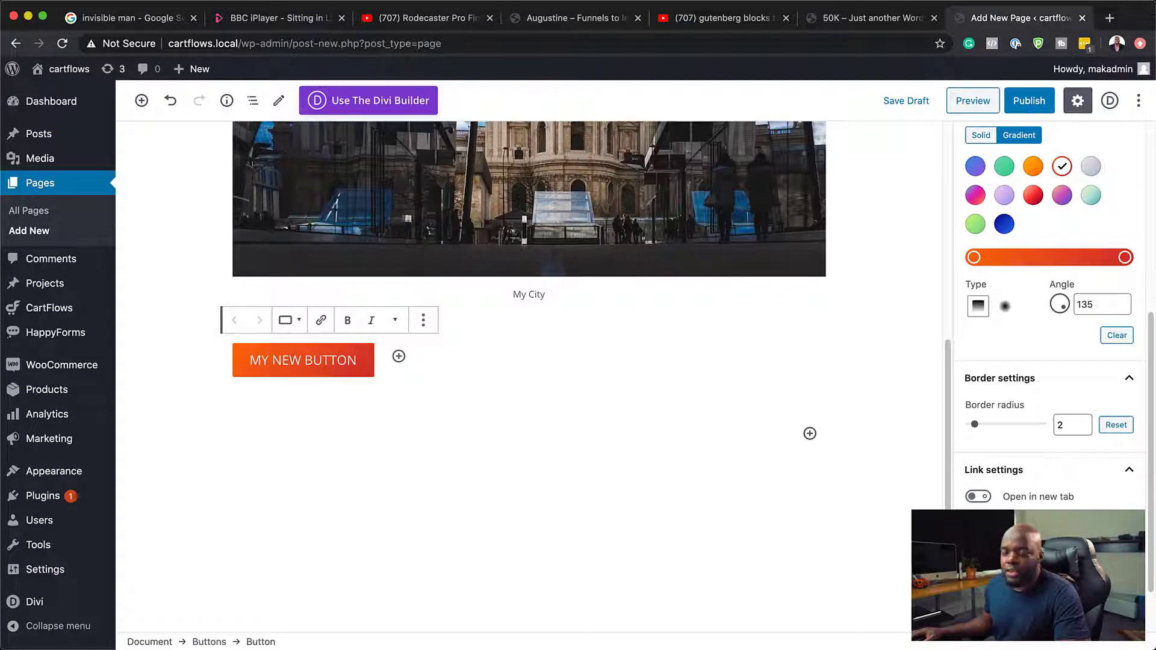
Step: Try the option that opens the button's link in a new tab, and turn it off again
scroll(967, 431, down, 2)
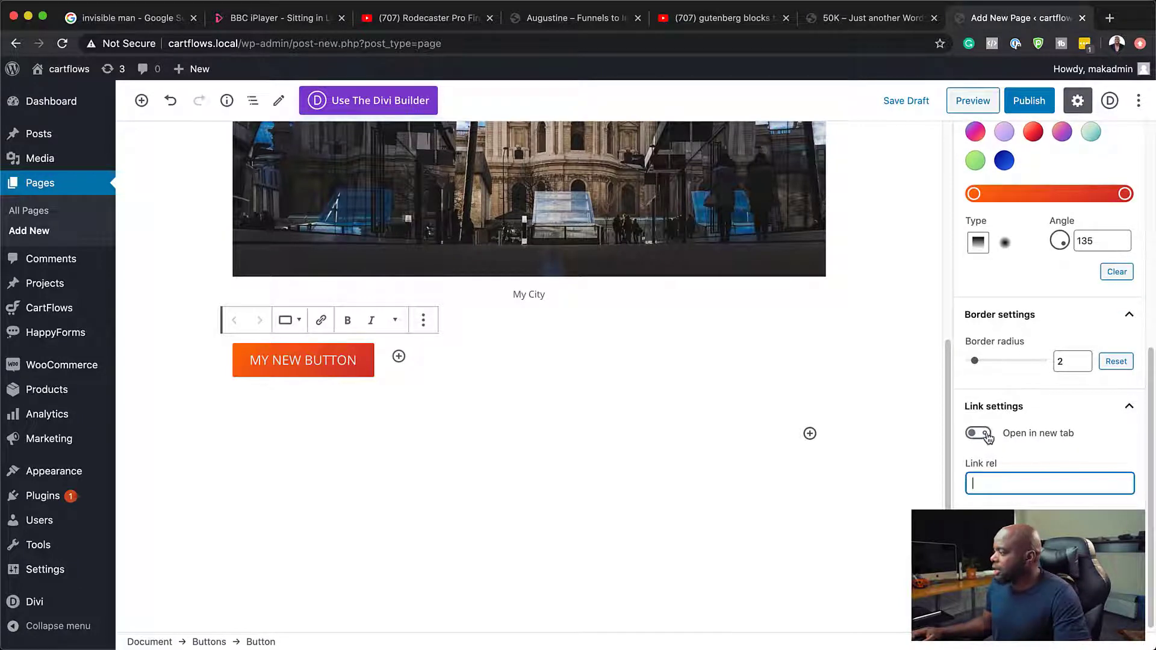
click(988, 437)
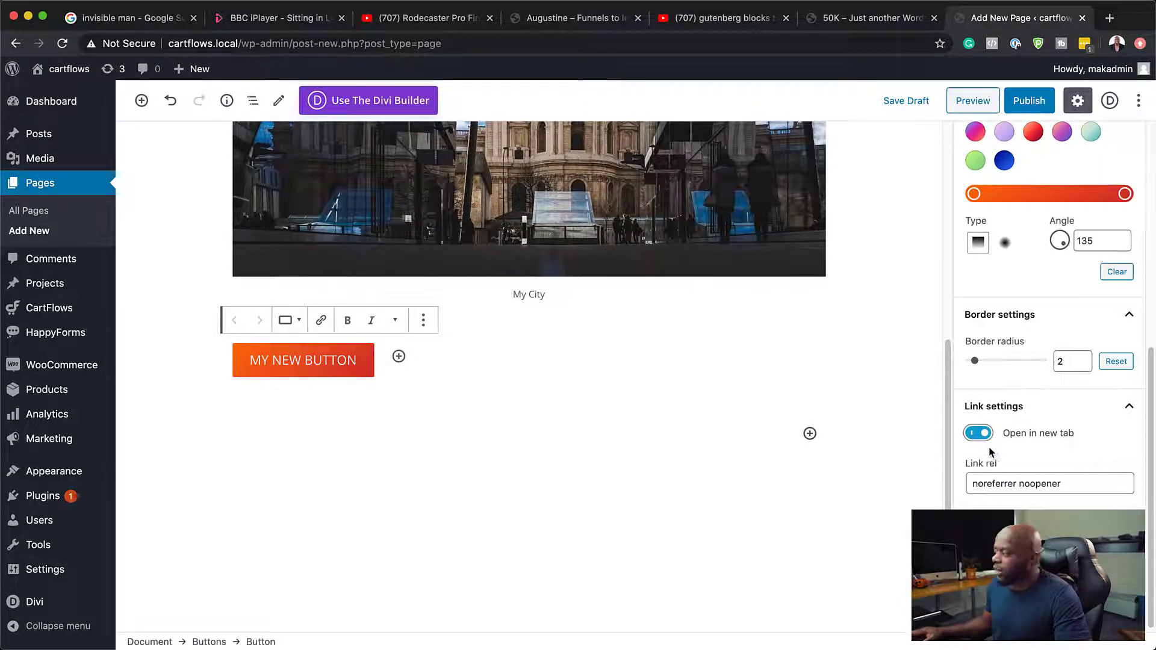
click(977, 435)
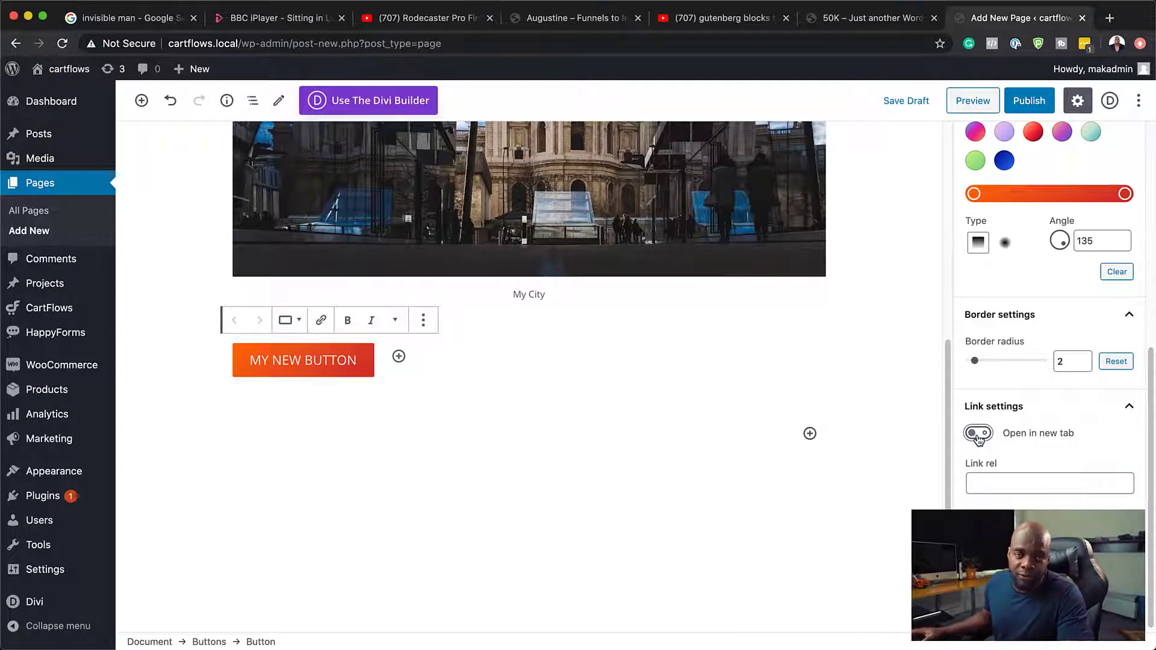
Step: Duplicate the "MY NEW BUTTON" button within the Buttons block and open the copy's block options
scroll(1009, 447, up, 5)
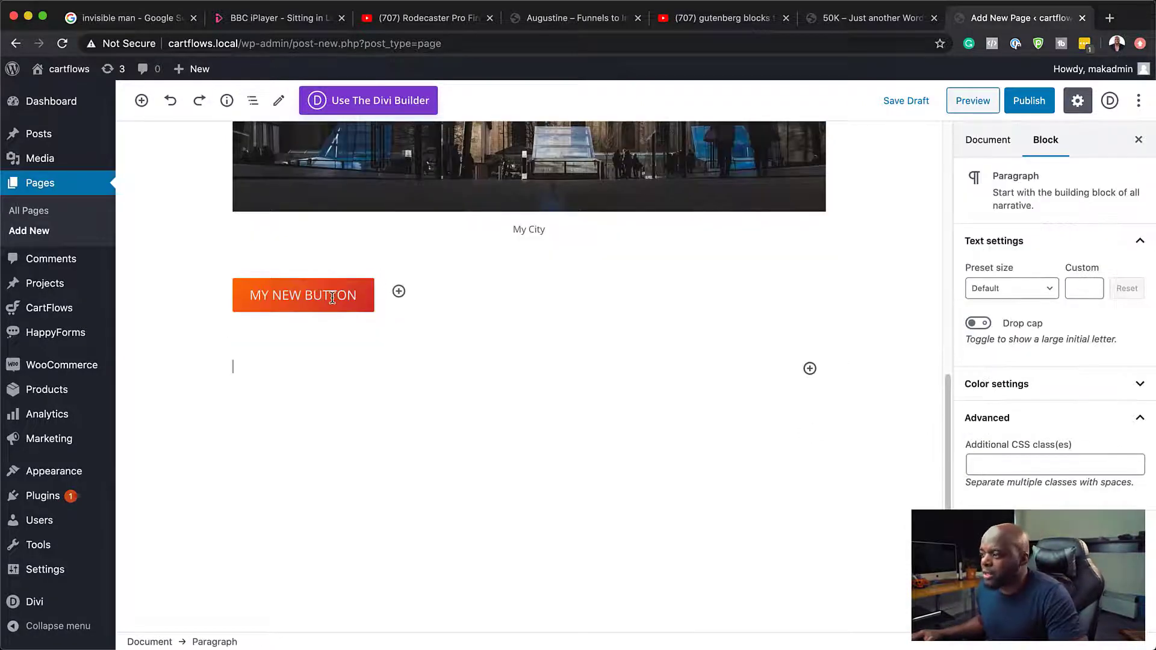
click(332, 296)
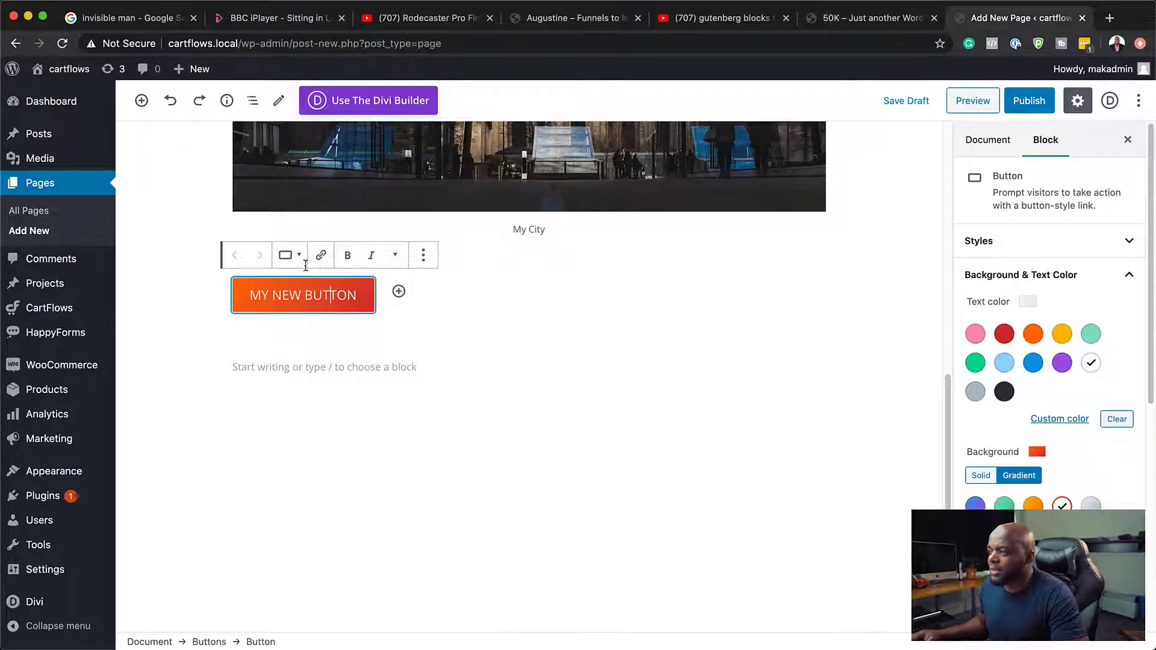
click(424, 256)
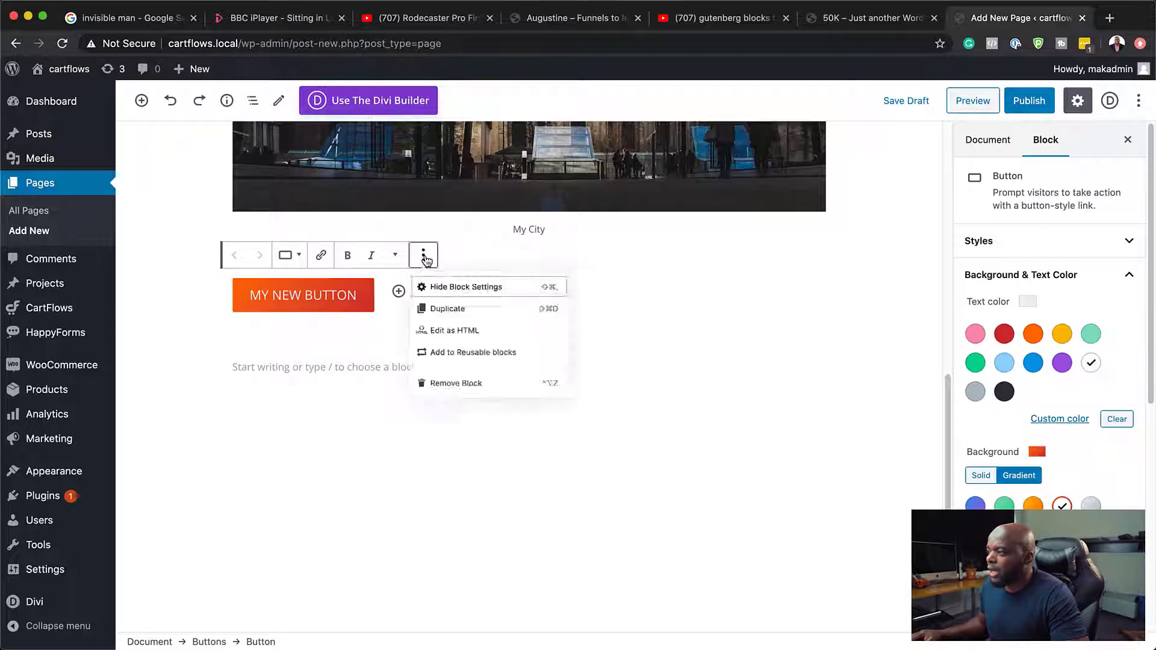
click(449, 318)
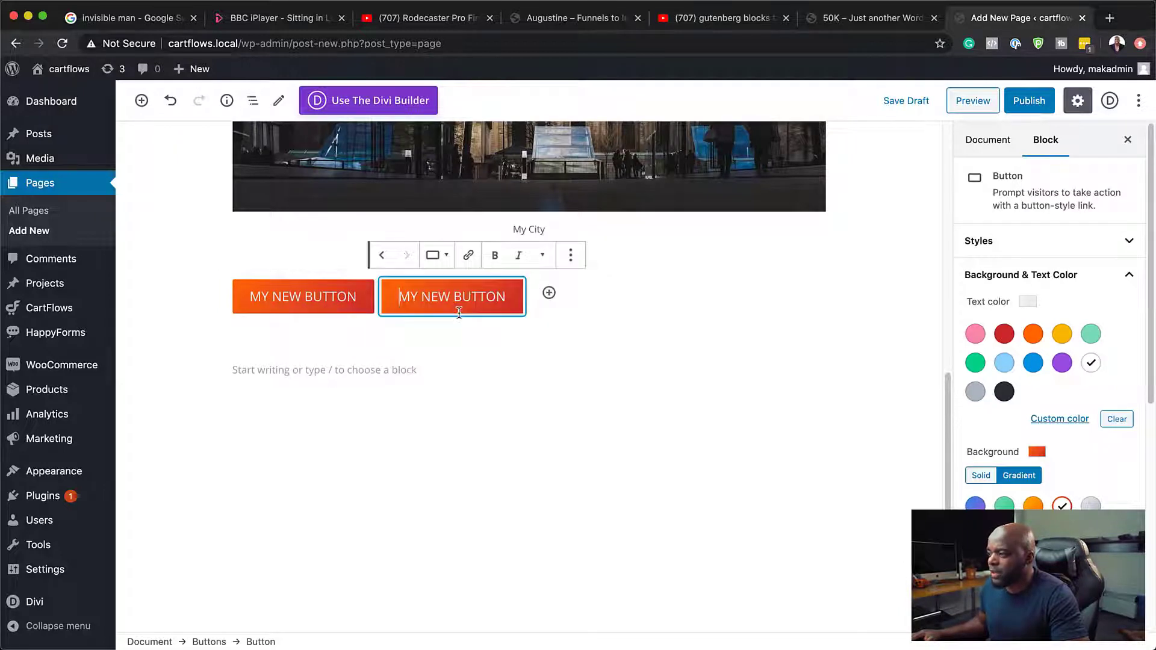
click(571, 258)
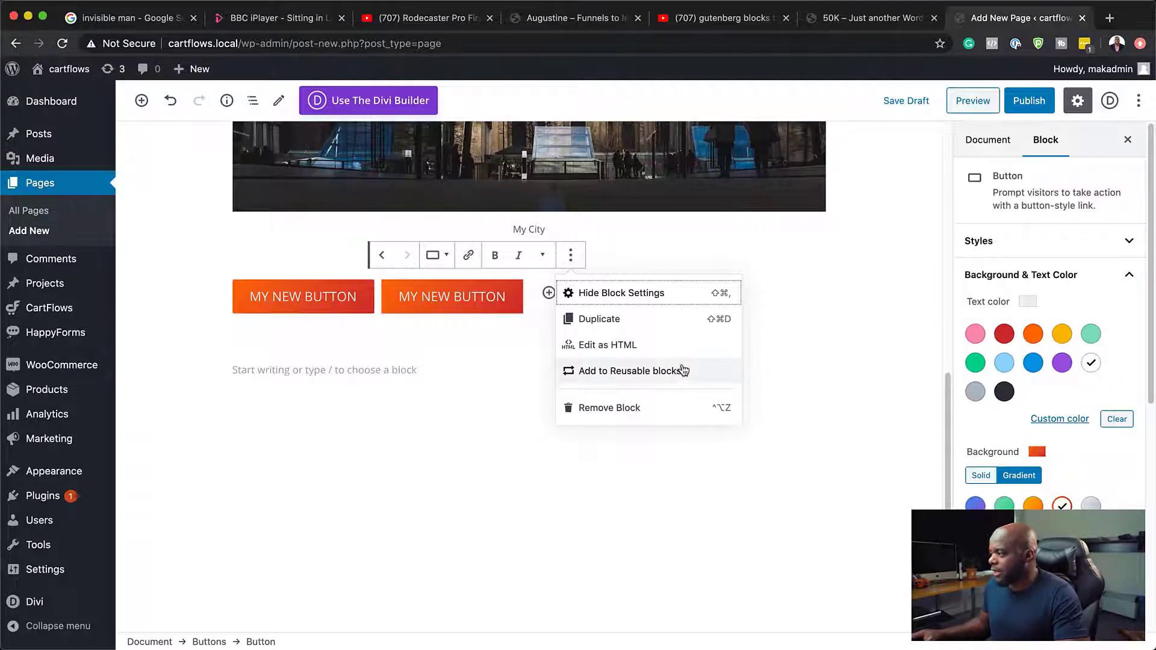
Step: Insert a Media & Text block in the empty paragraph below the two buttons
click(404, 355)
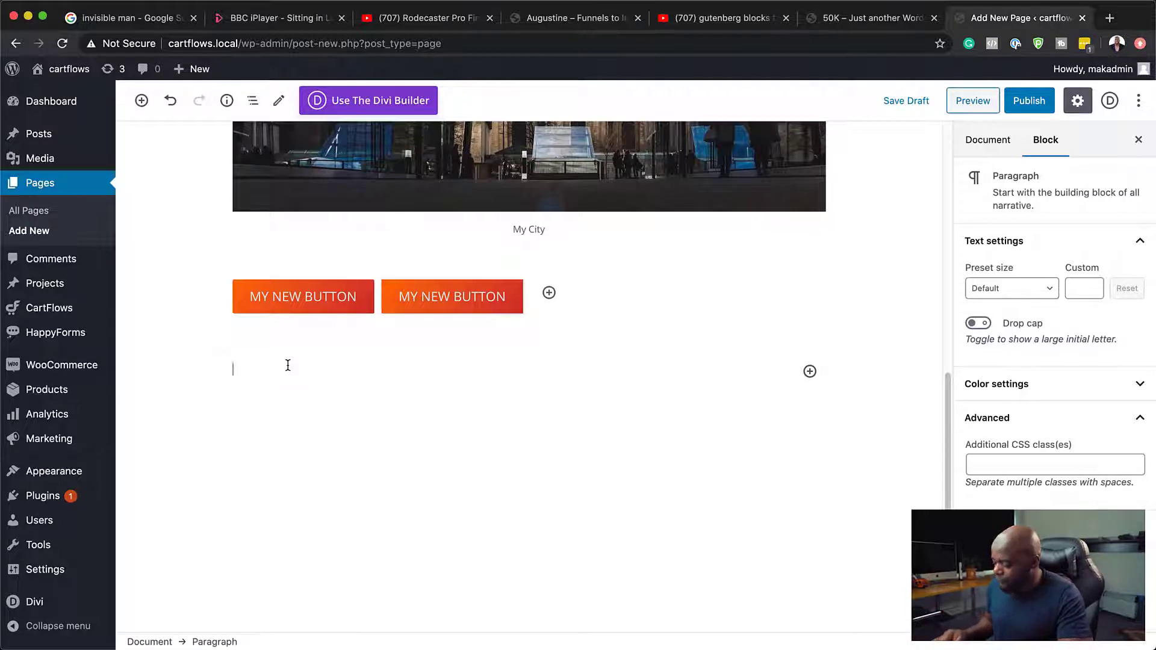
text(/)
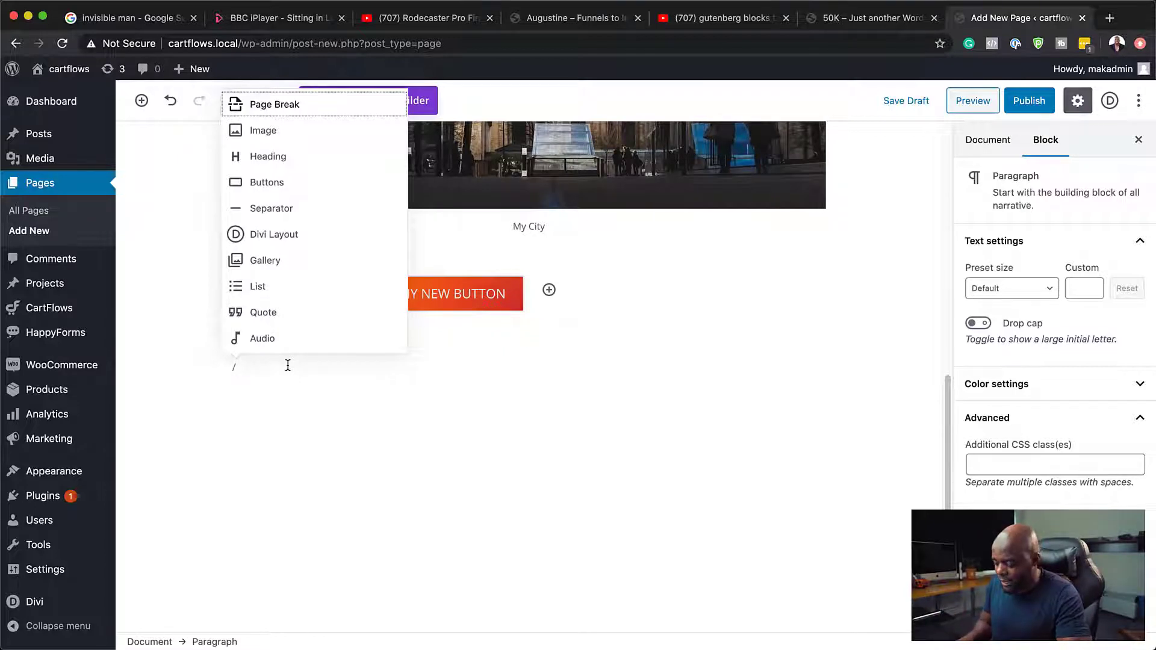
text(tex)
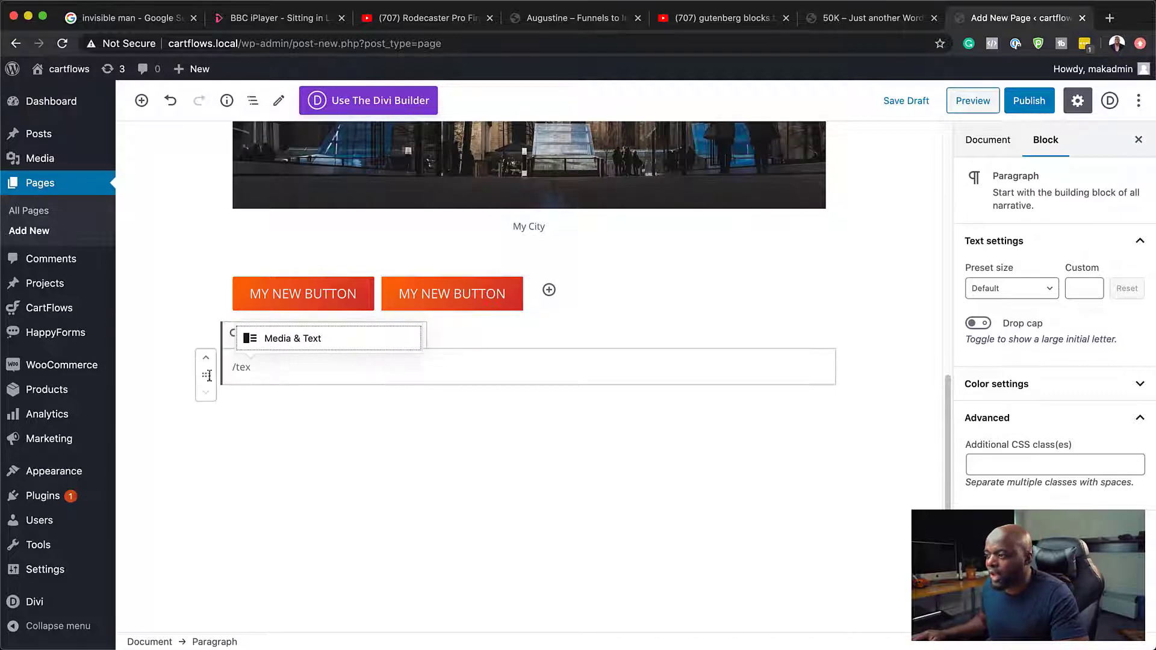
click(282, 339)
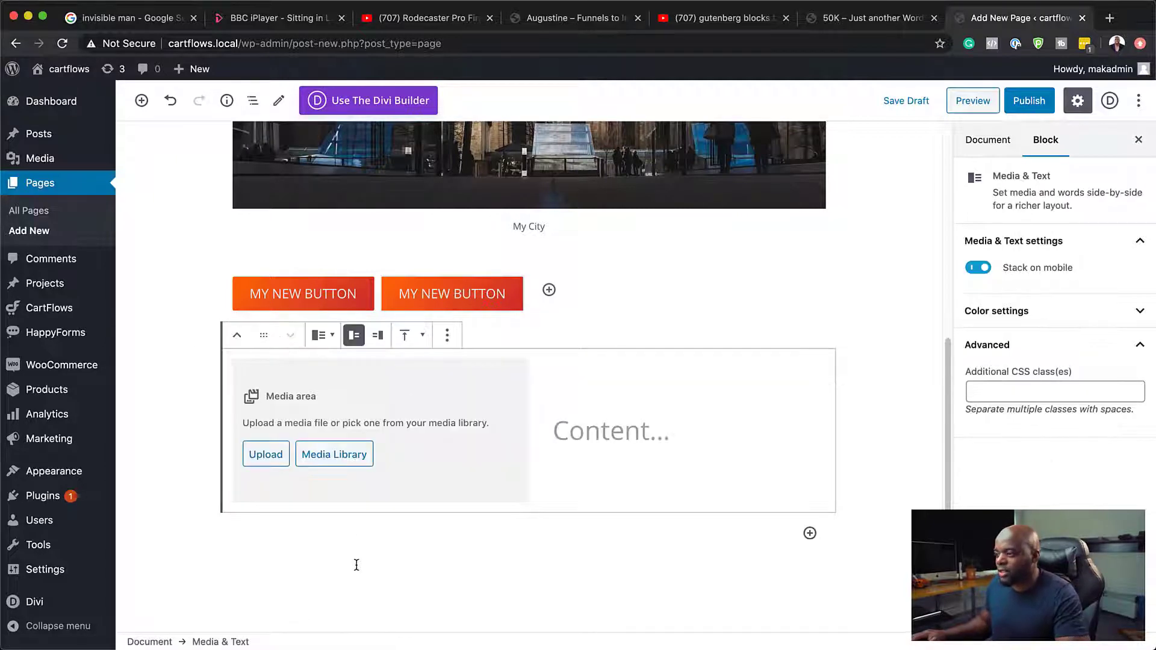
Step: Fill the Media & Text block's media area with the library photo of the woman holding a camera
click(554, 432)
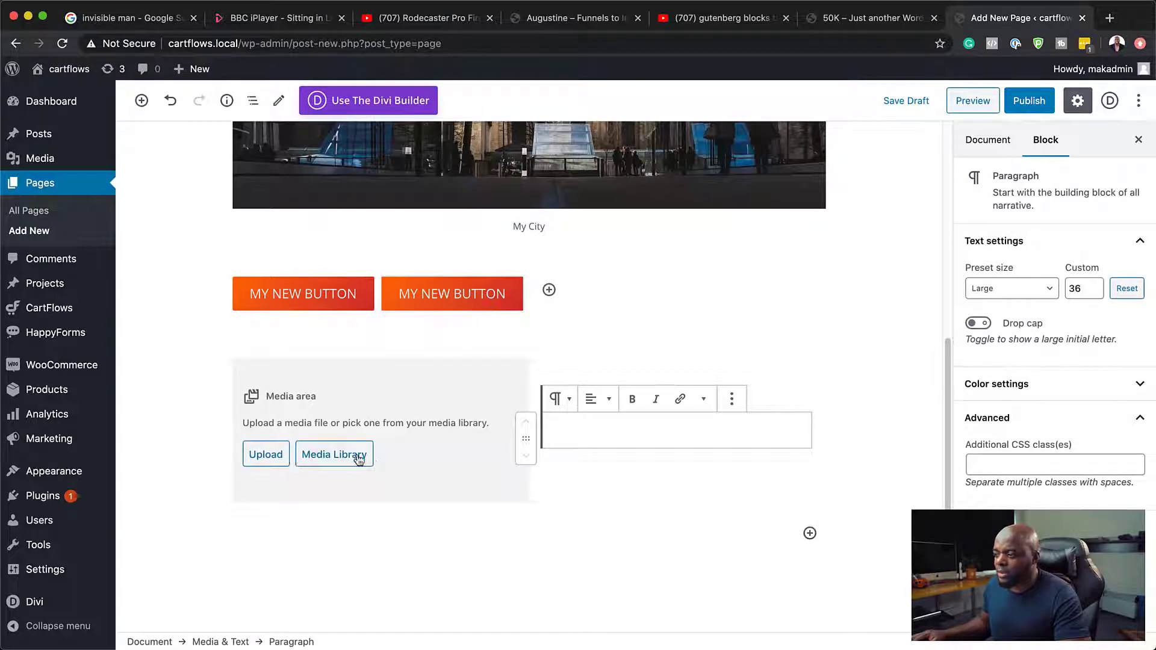
click(334, 454)
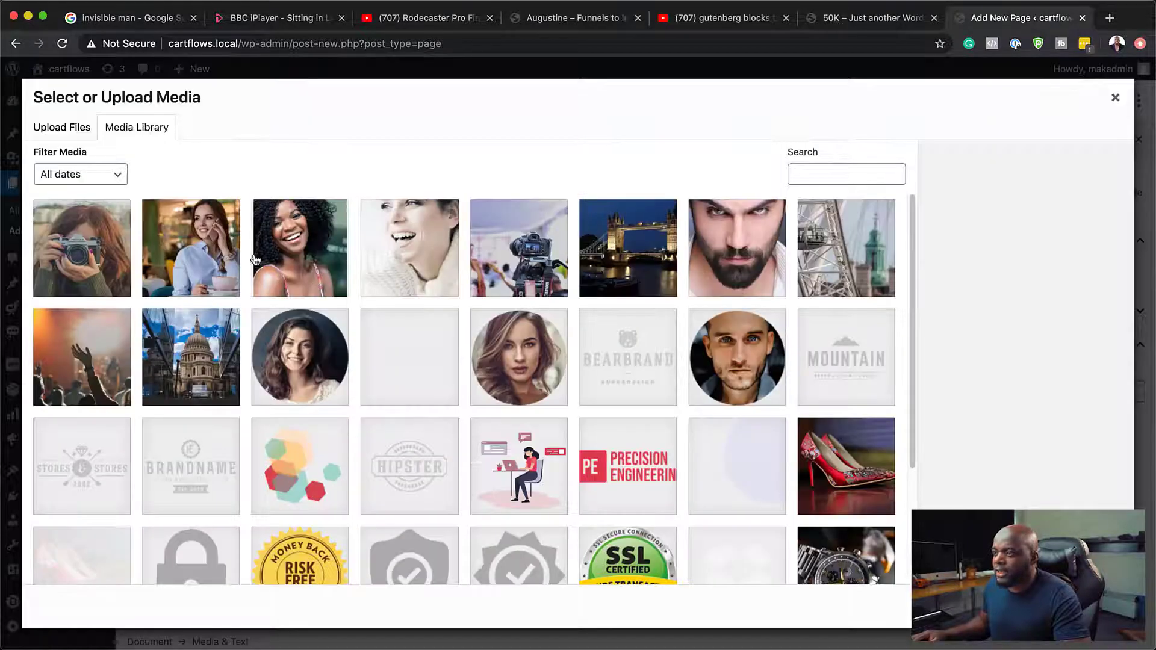
click(82, 253)
click(1102, 607)
Step: Open lorem2.com in a new browser tab and copy "Lorem ipsum dolor sit amet, consectetuer adipiscing elit. Donec odio."
click(573, 458)
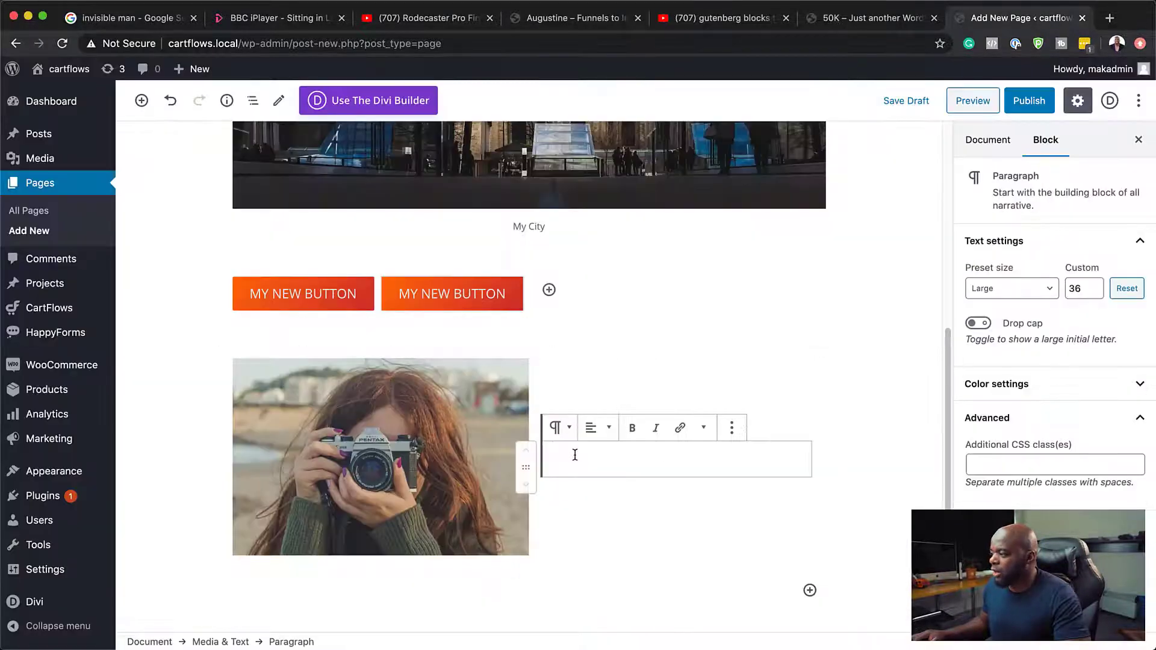
click(1110, 21)
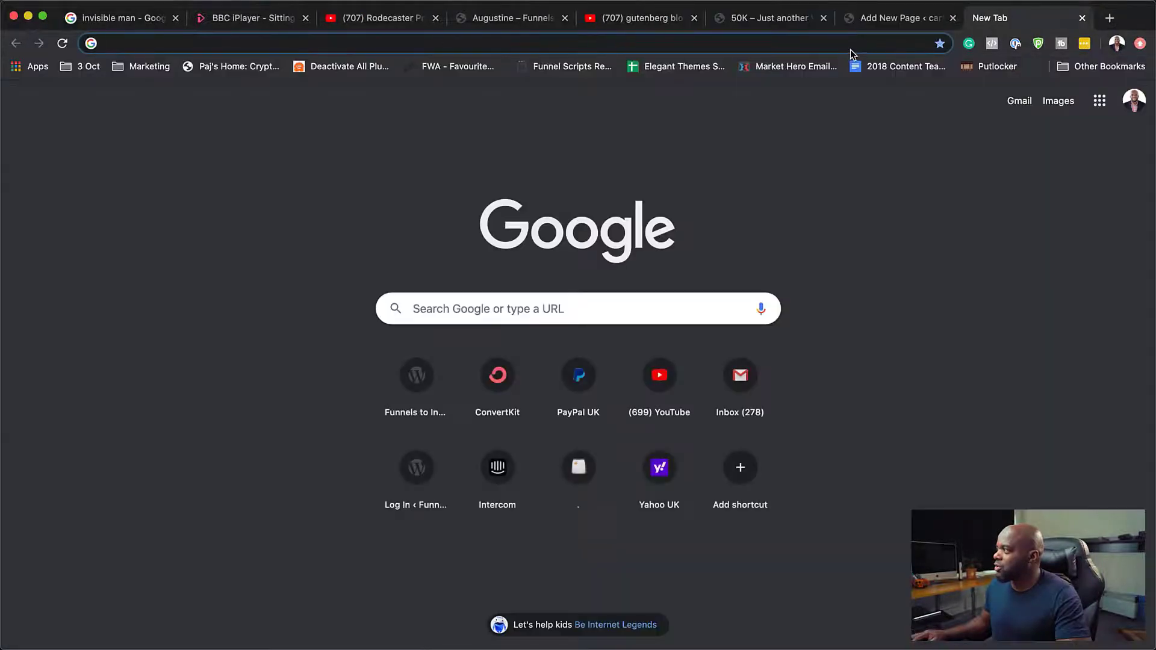
text(lorem2.com)
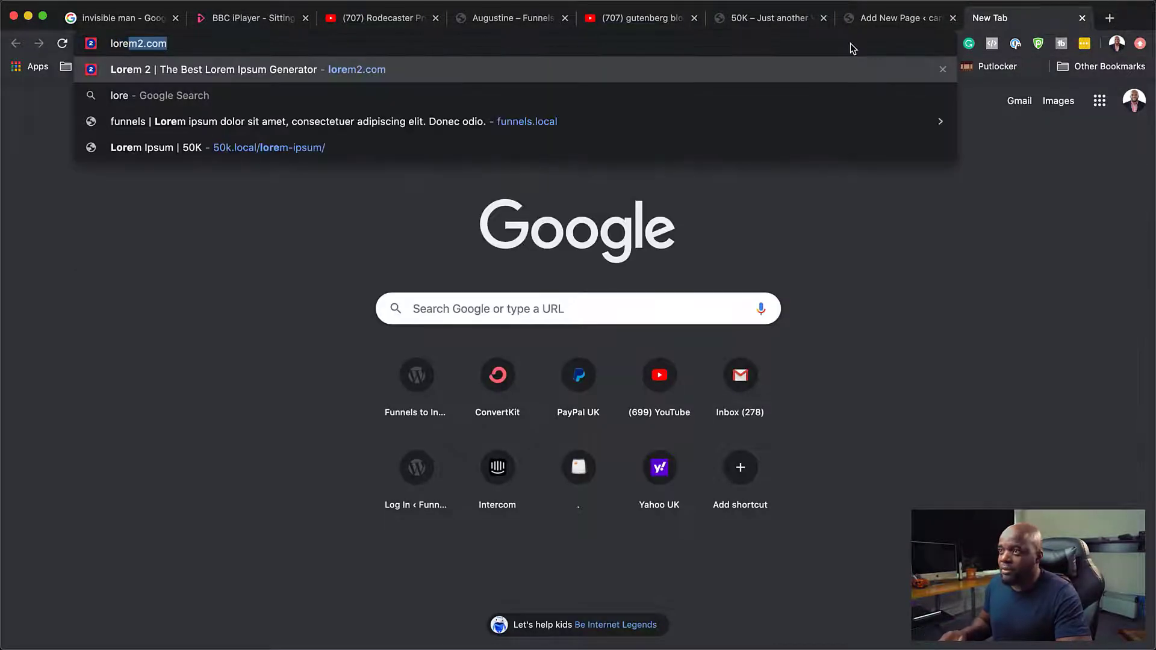
key(Return)
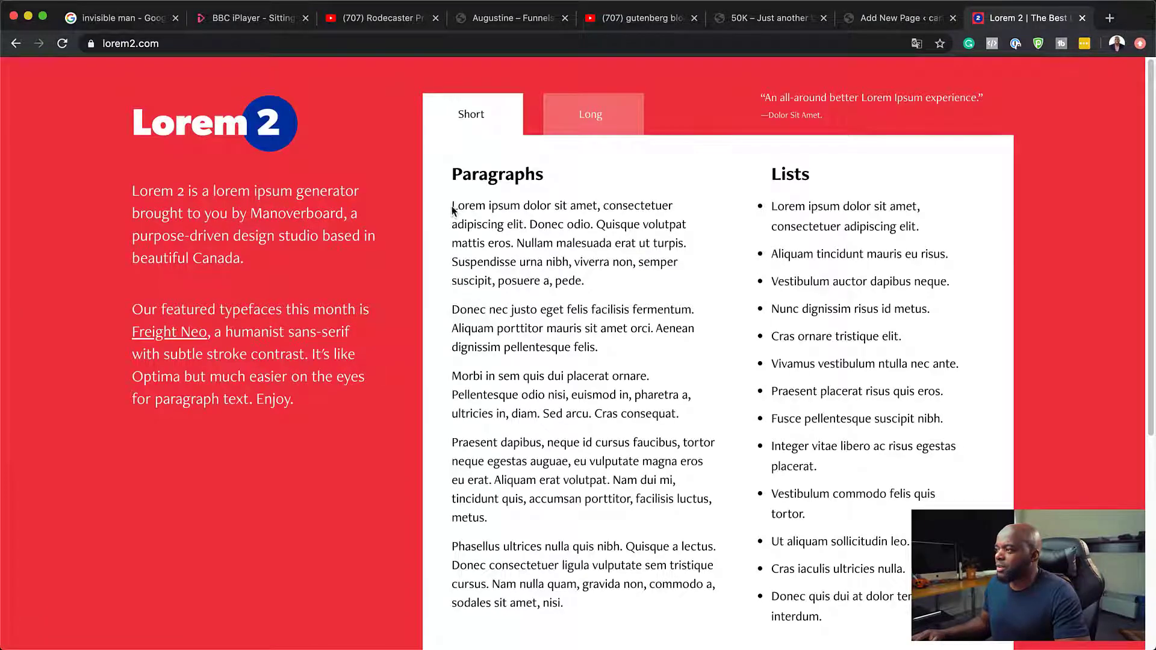
drag(452, 209, 596, 225)
key(super+c)
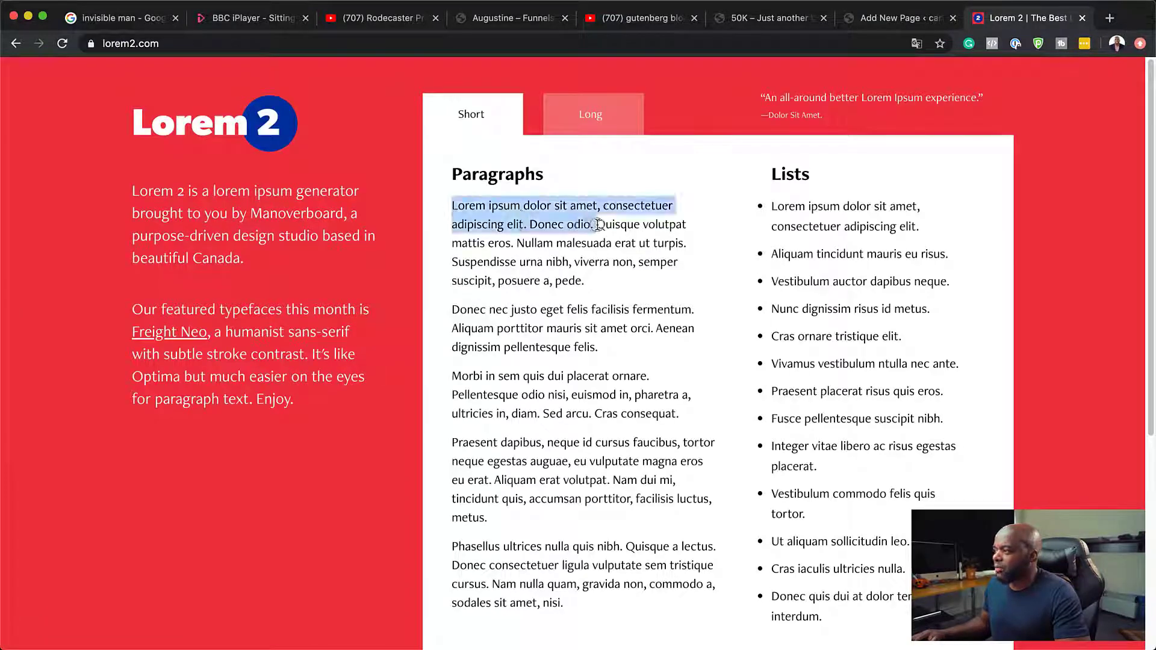
Step: Return to the page editor, paste the copied lorem ipsum text beside the camera photo, and set its preset size to Medium
click(877, 21)
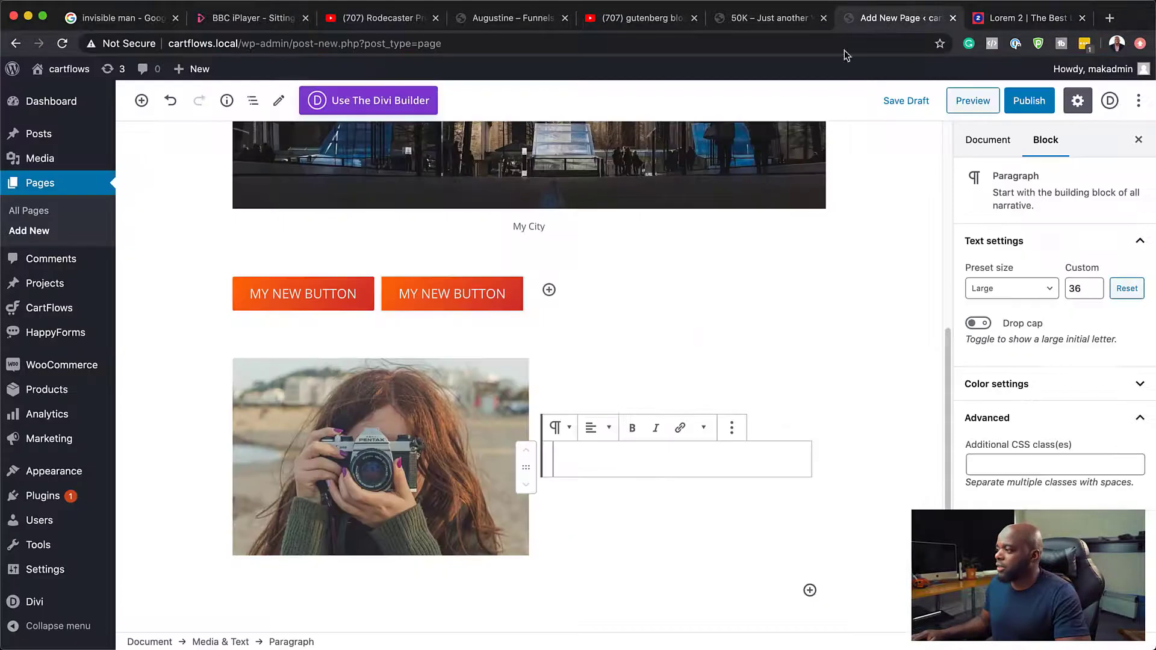
scroll(602, 457, down, 1)
key(super+v)
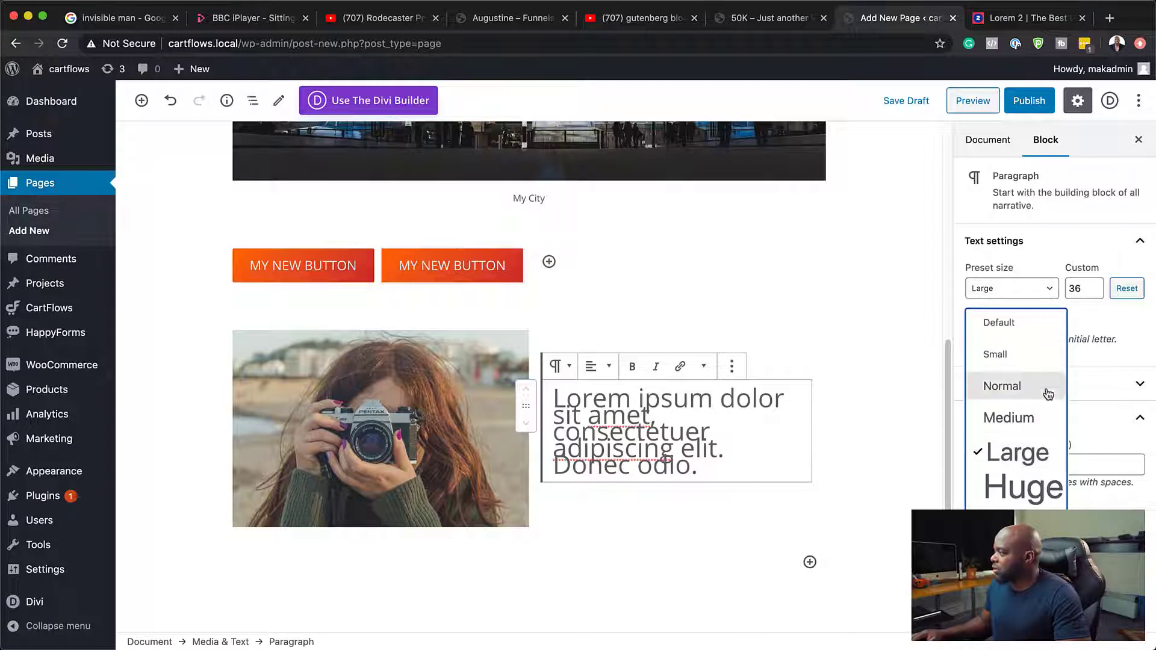
click(1037, 416)
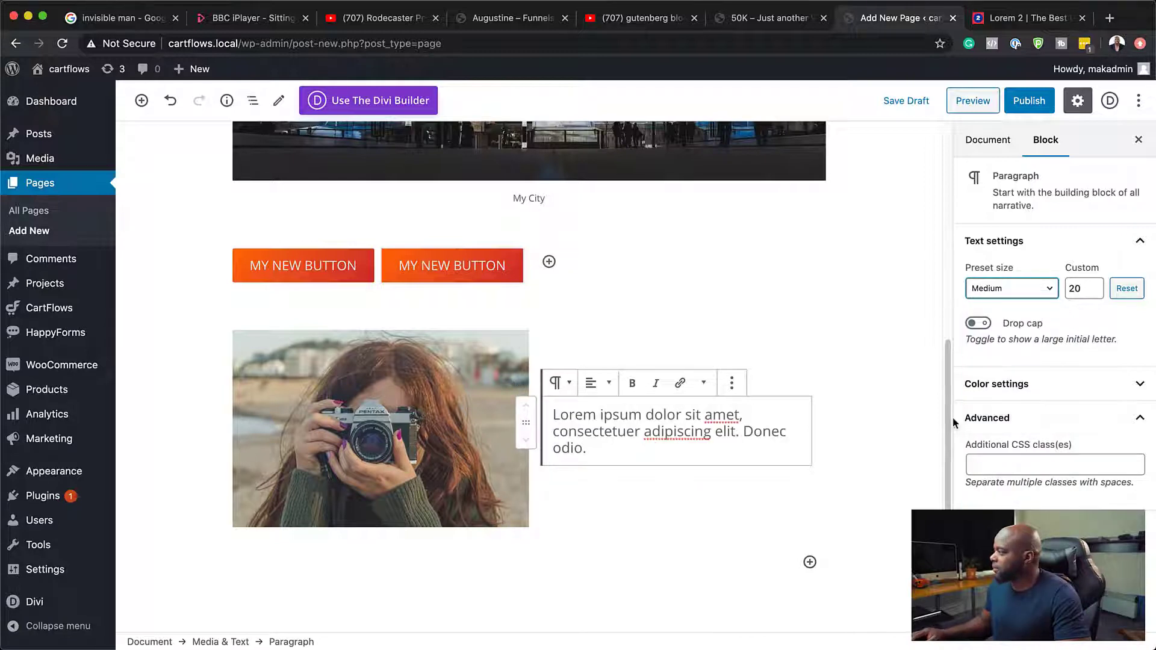
Step: Try a custom font size of 22 on the lorem ipsum paragraph, and lower it to slightly below the Medium preset
click(727, 432)
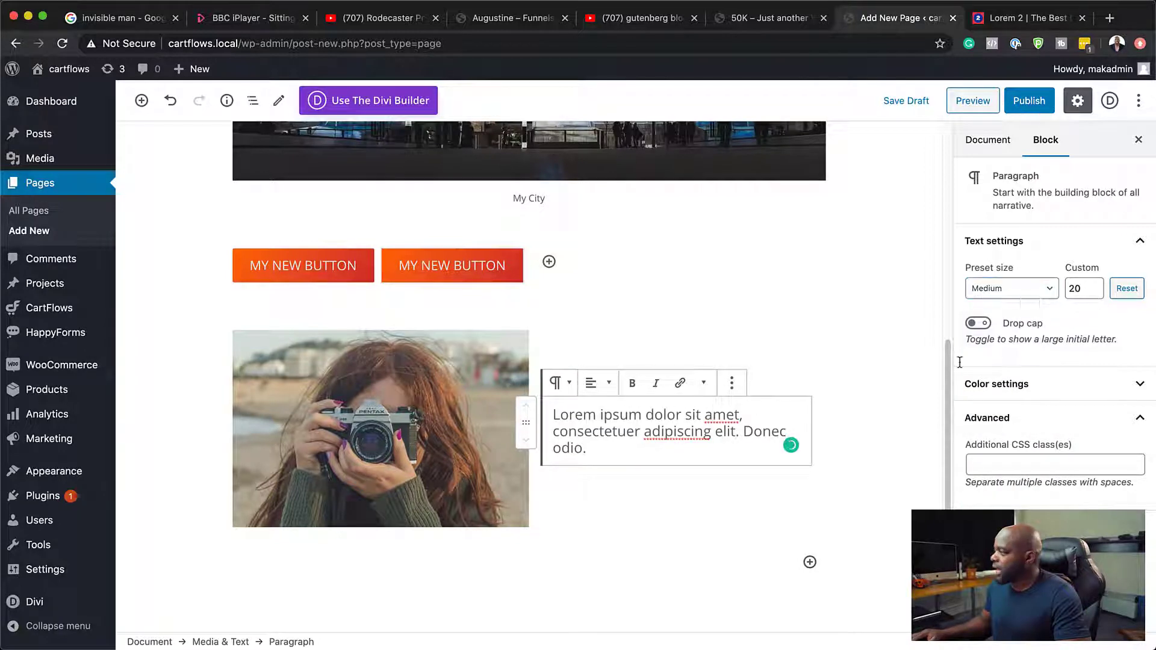
click(1094, 288)
click(1095, 288)
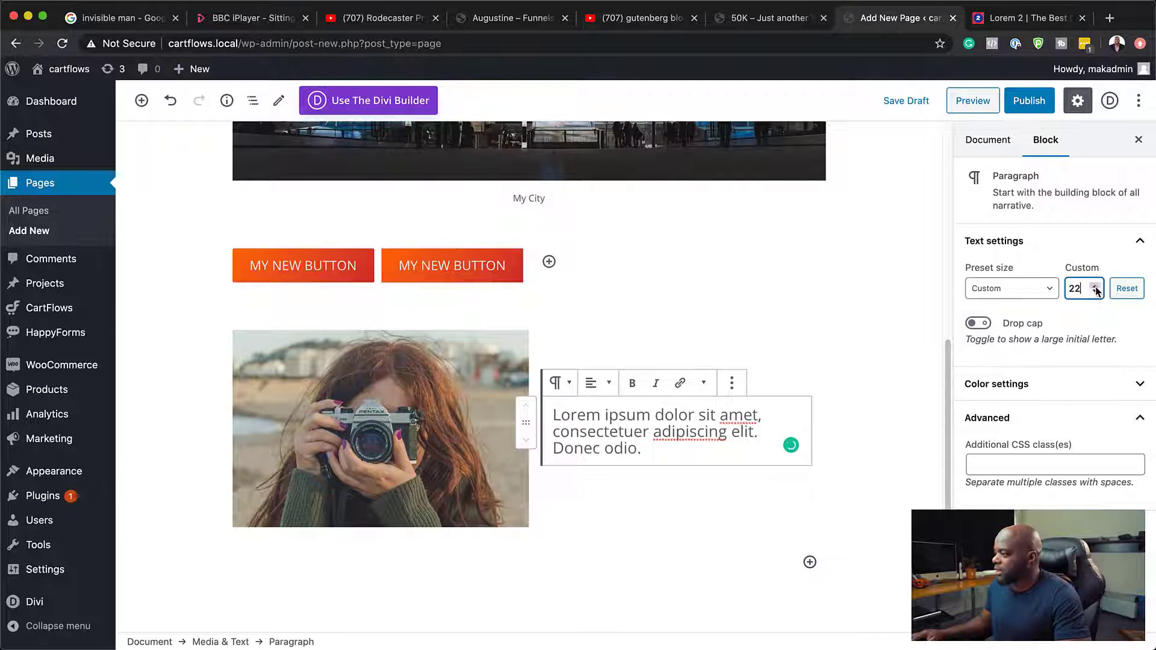
click(1096, 291)
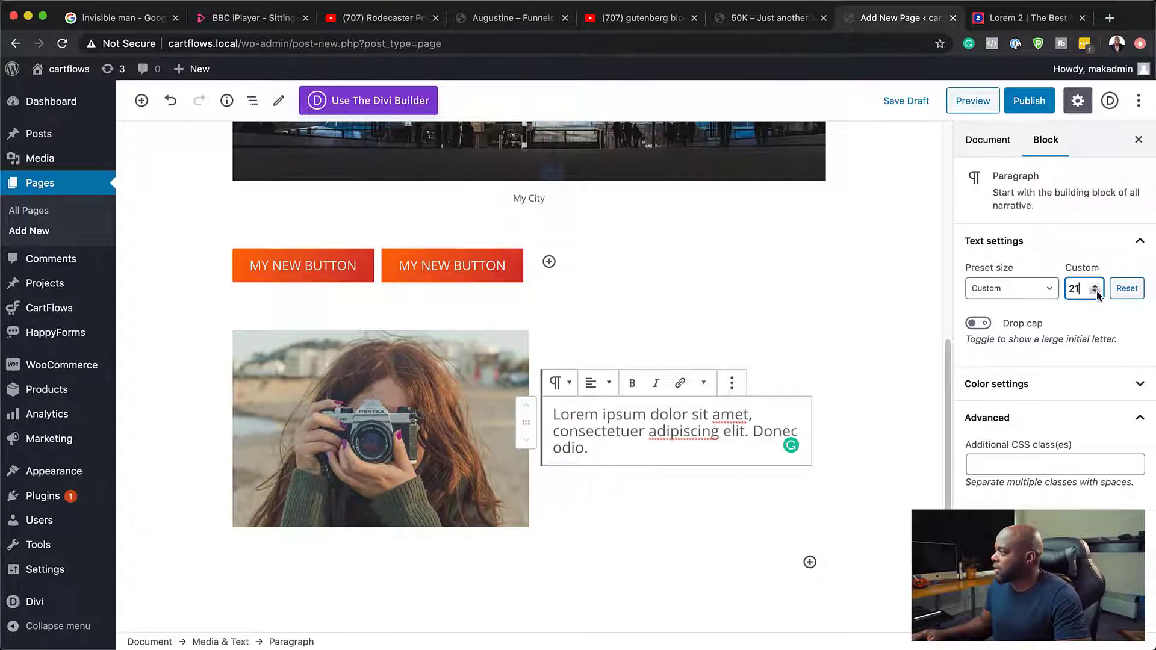
click(1096, 291)
click(1096, 292)
Step: Set the lorem ipsum paragraph's text color to the very dark gray swatch and deselect the block
click(1042, 385)
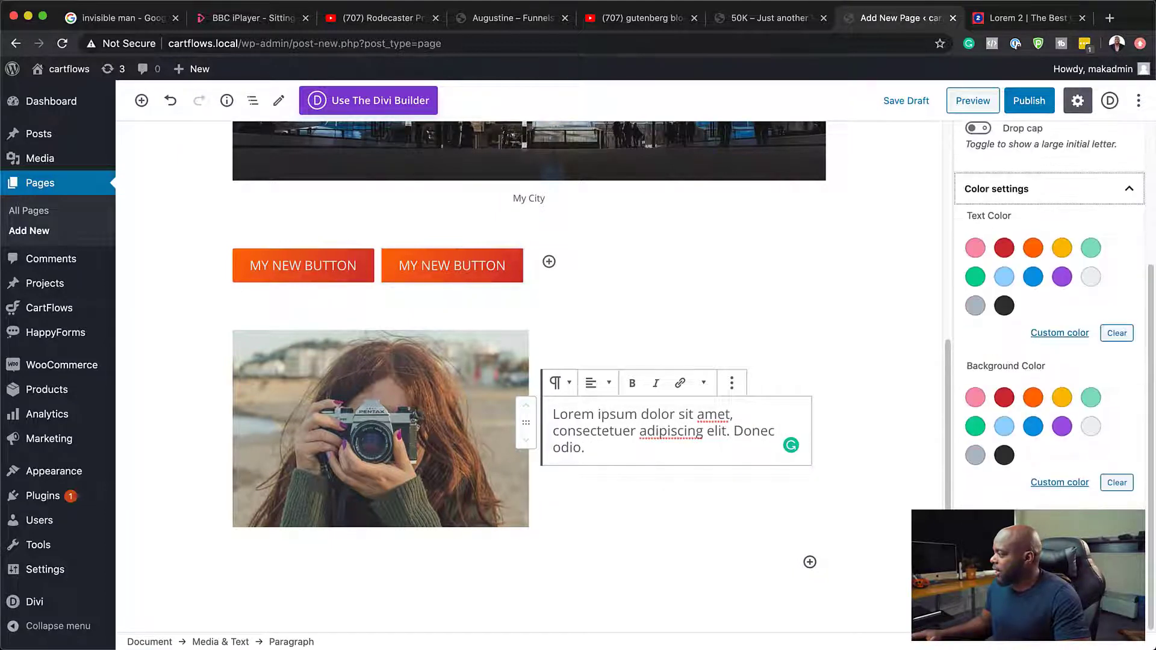
click(1004, 307)
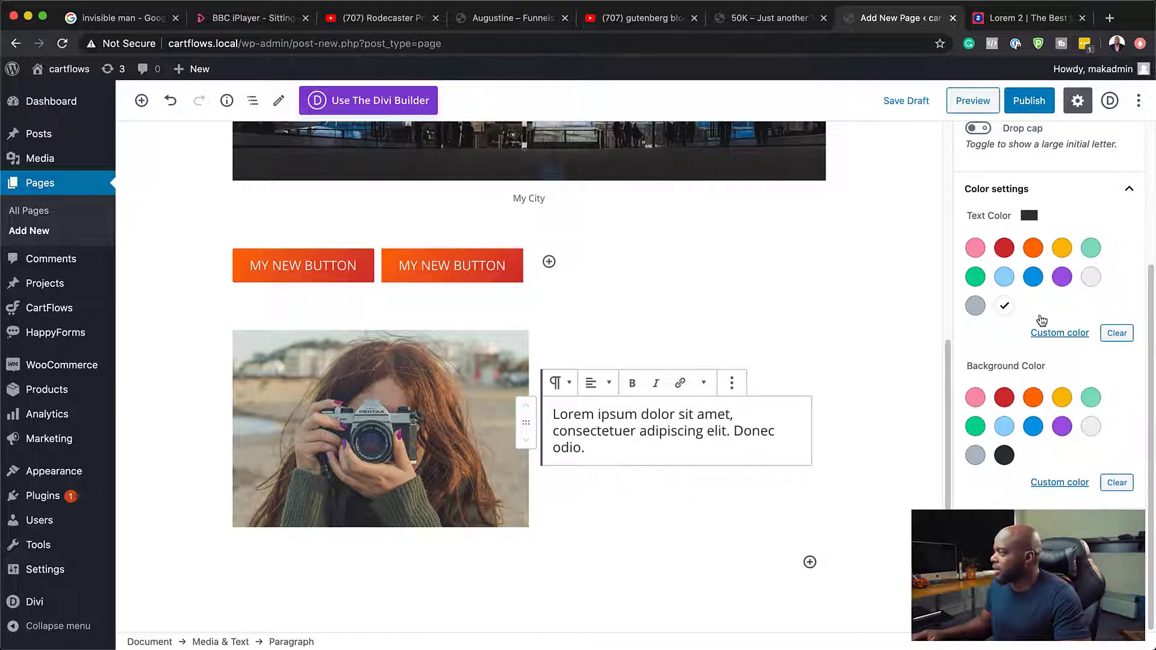
click(858, 451)
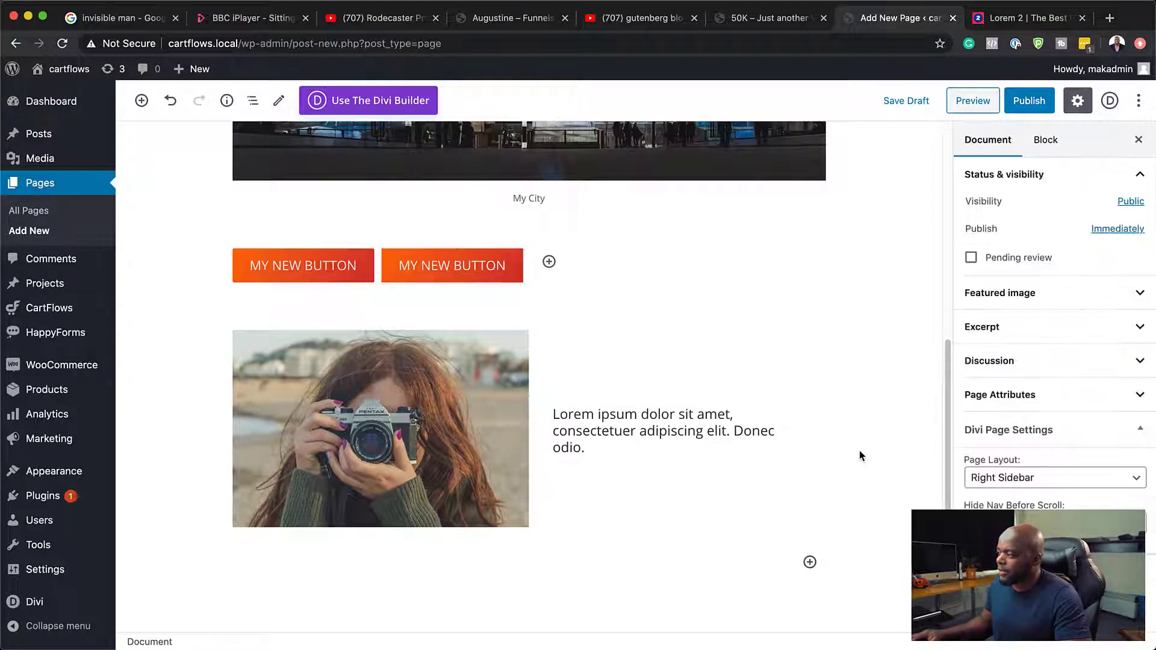
Step: Move the media-and-text block with the camera photo above the two MY NEW BUTTON buttons and deselect it
scroll(833, 503, down, 2)
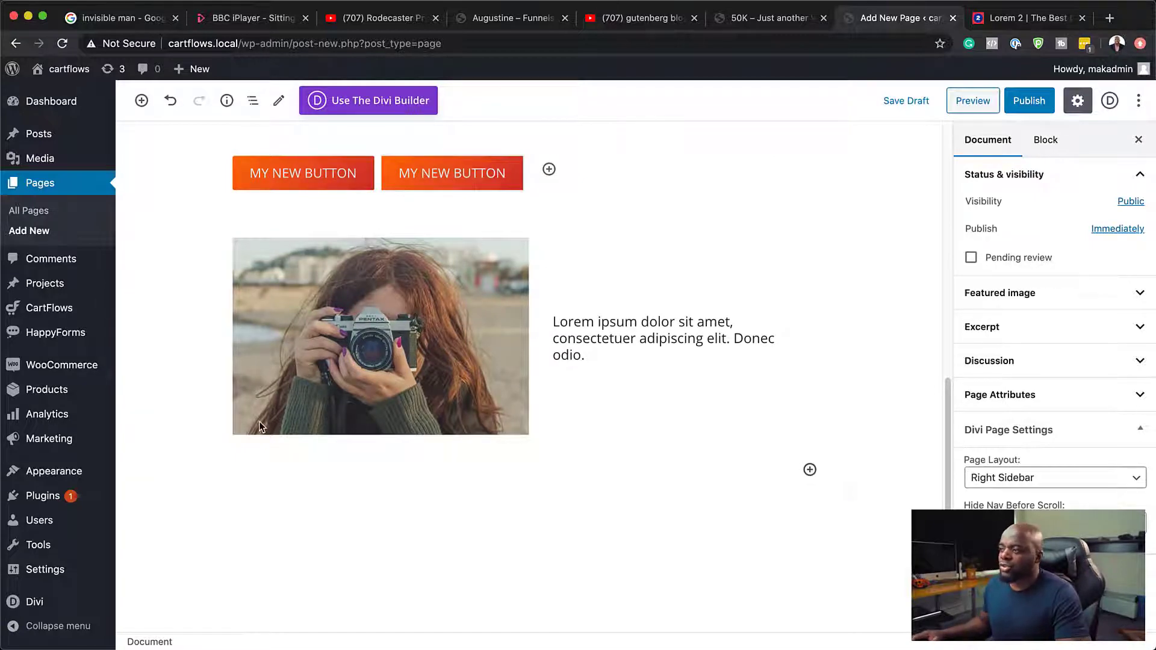
scroll(259, 422, up, 3)
click(249, 322)
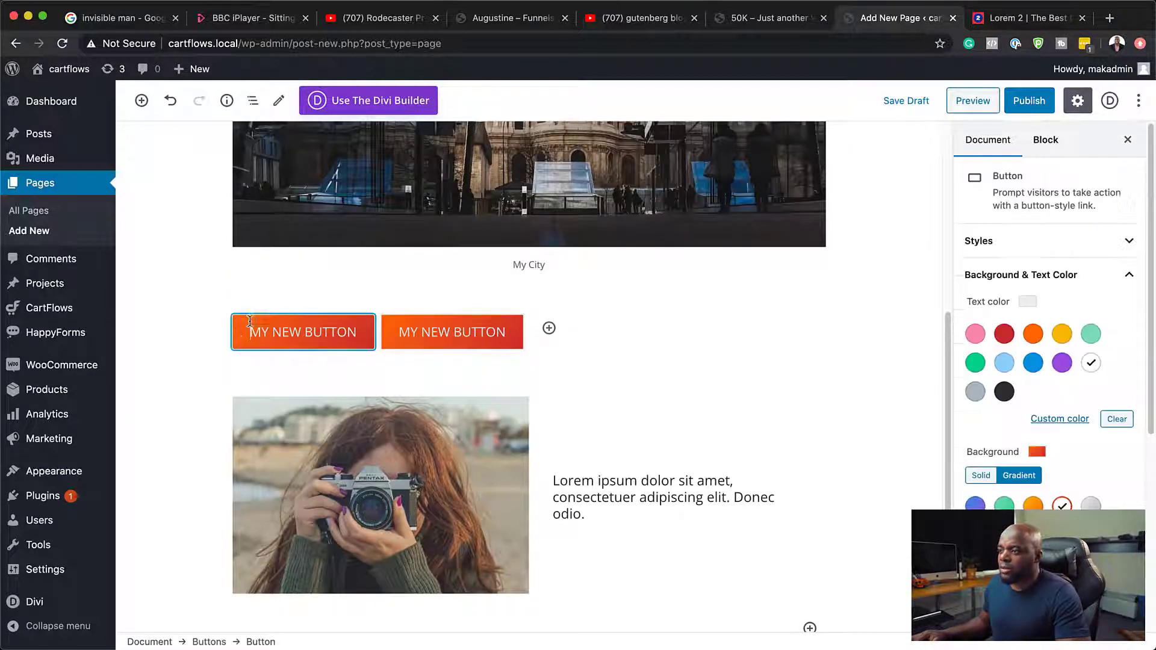
click(215, 338)
click(344, 325)
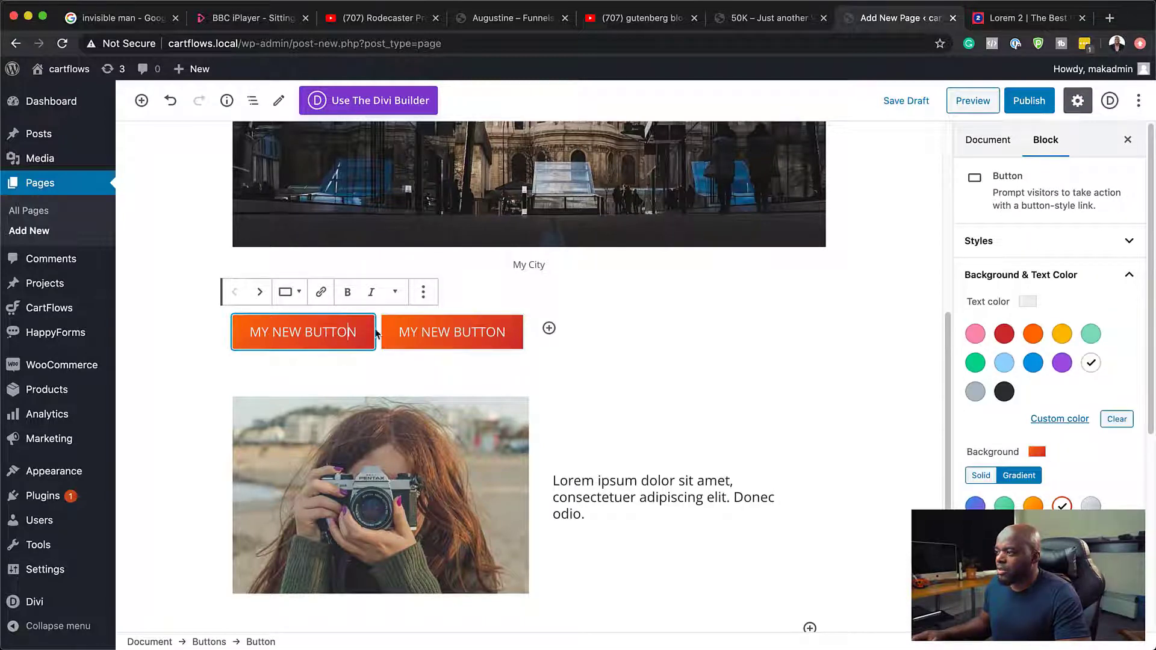
click(286, 439)
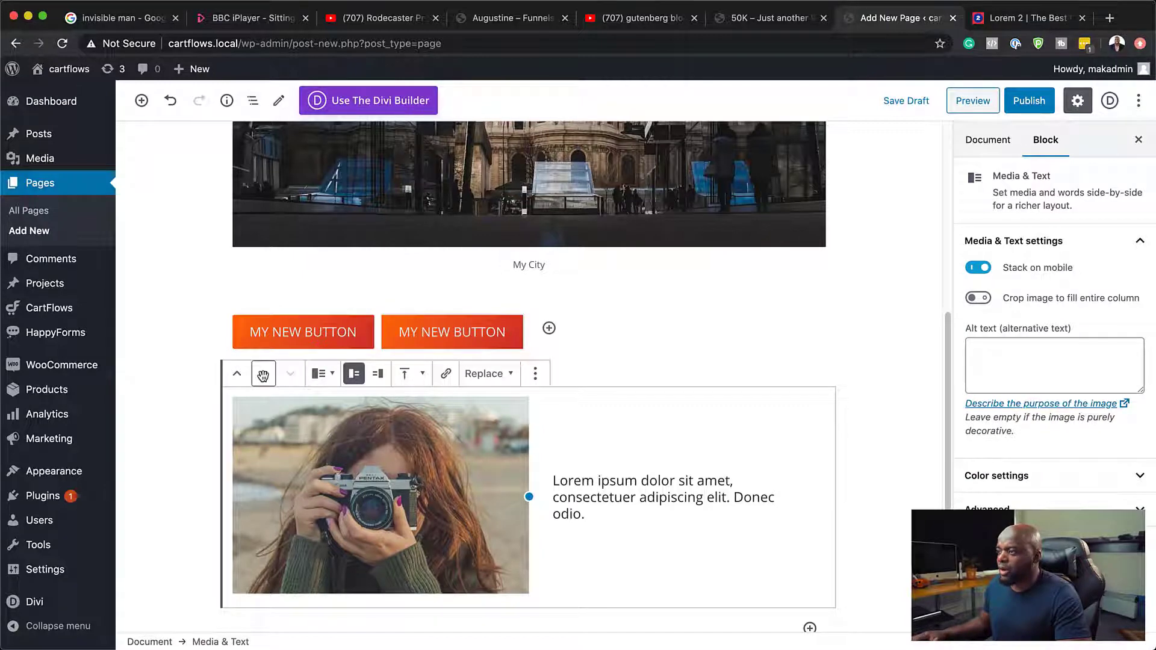
drag(263, 377, 273, 280)
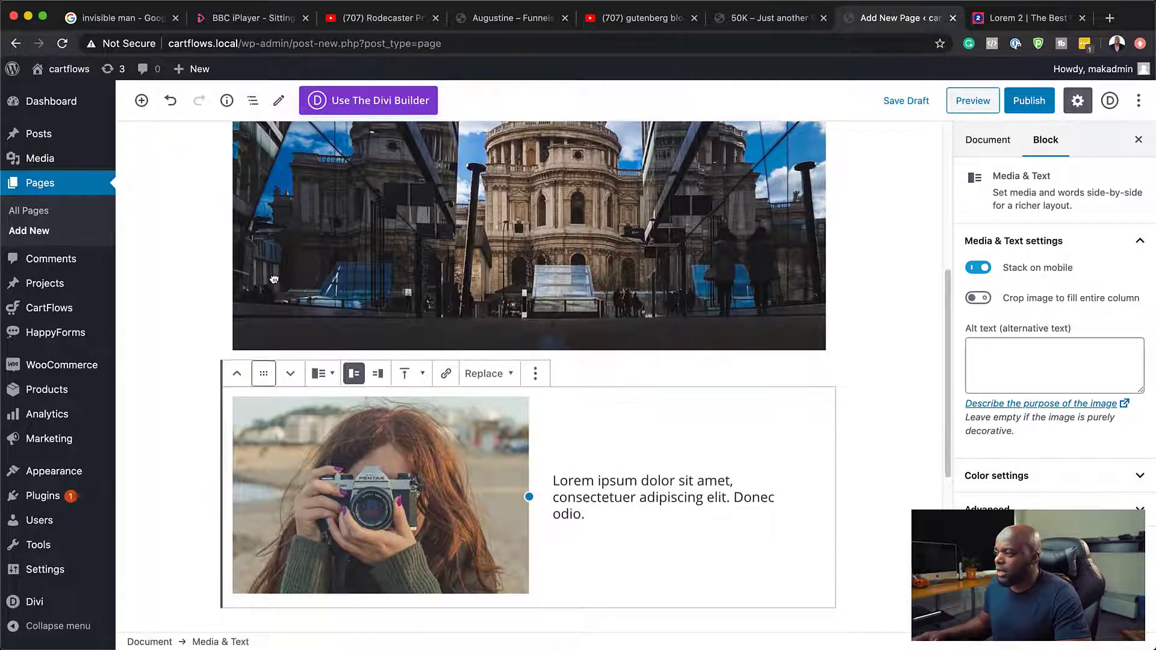
click(186, 444)
scroll(186, 444, down, 7)
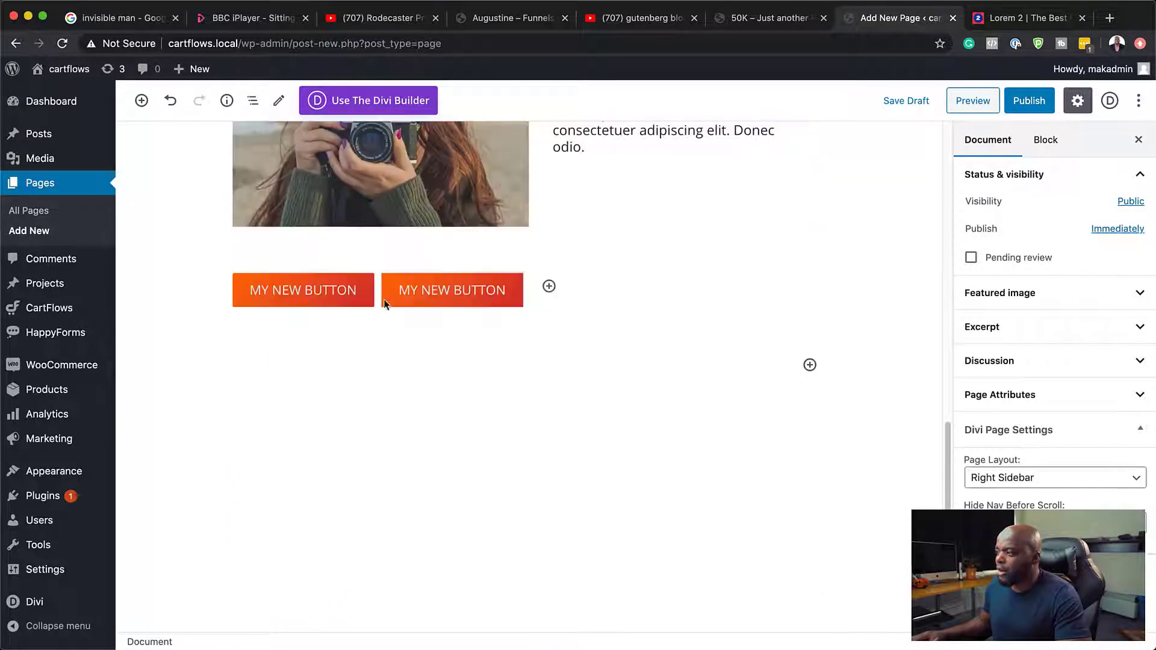
click(463, 290)
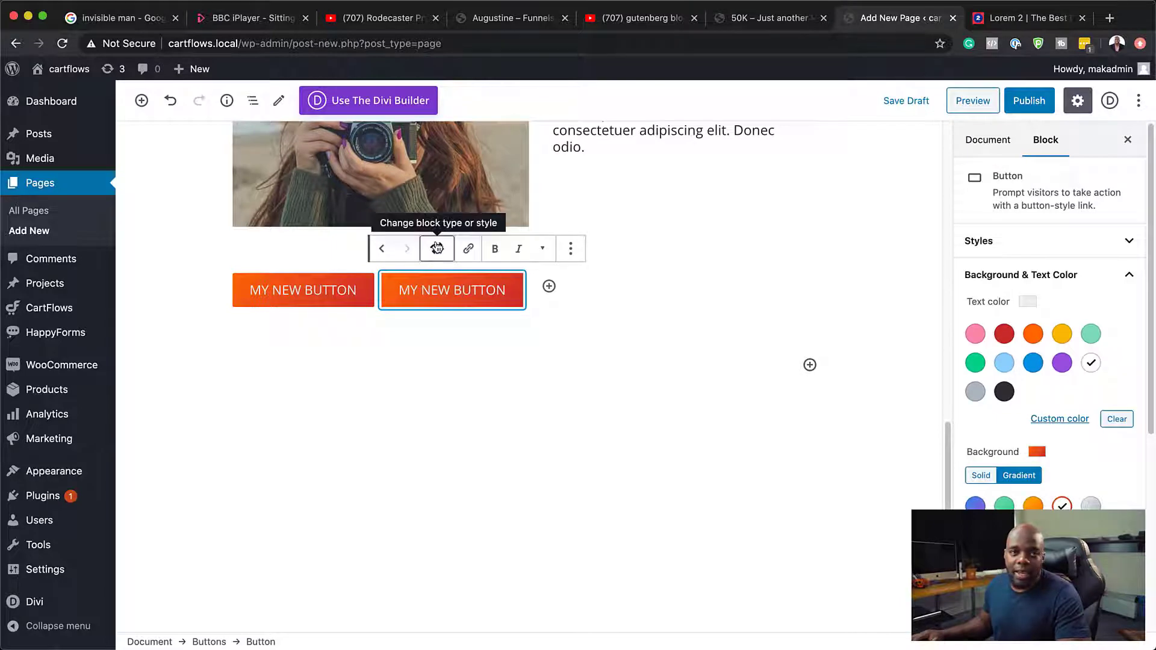
scroll(333, 296, up, 1)
scroll(333, 295, up, 8)
scroll(524, 378, down, 9)
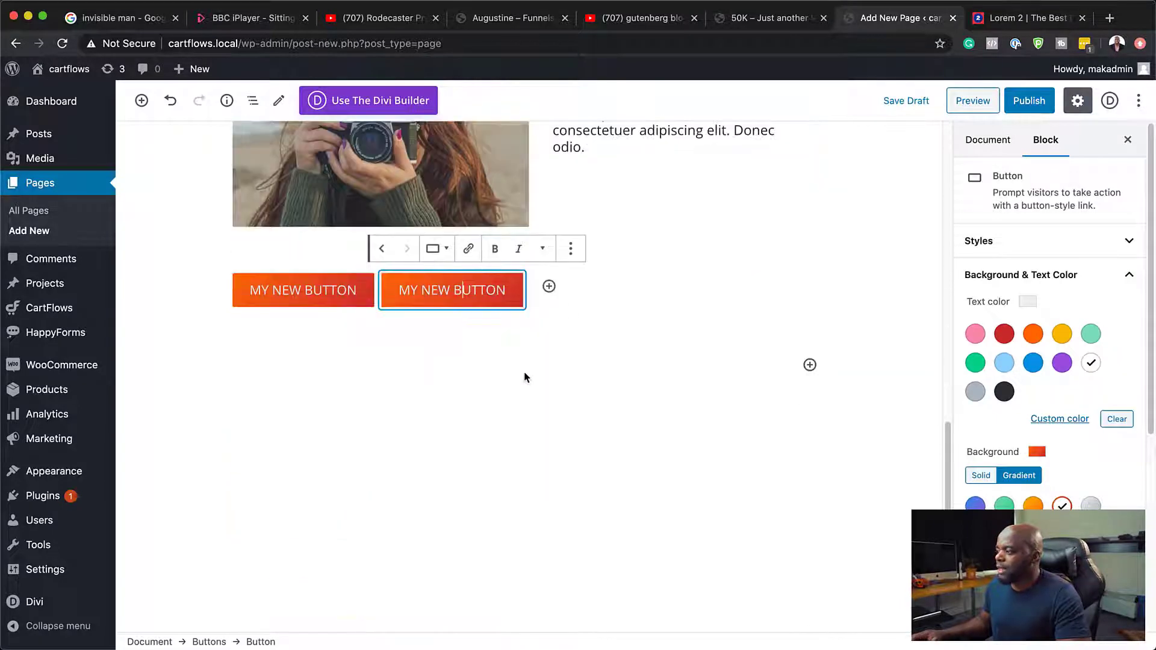
Step: Insert a Divi Layout block below the two buttons
click(810, 364)
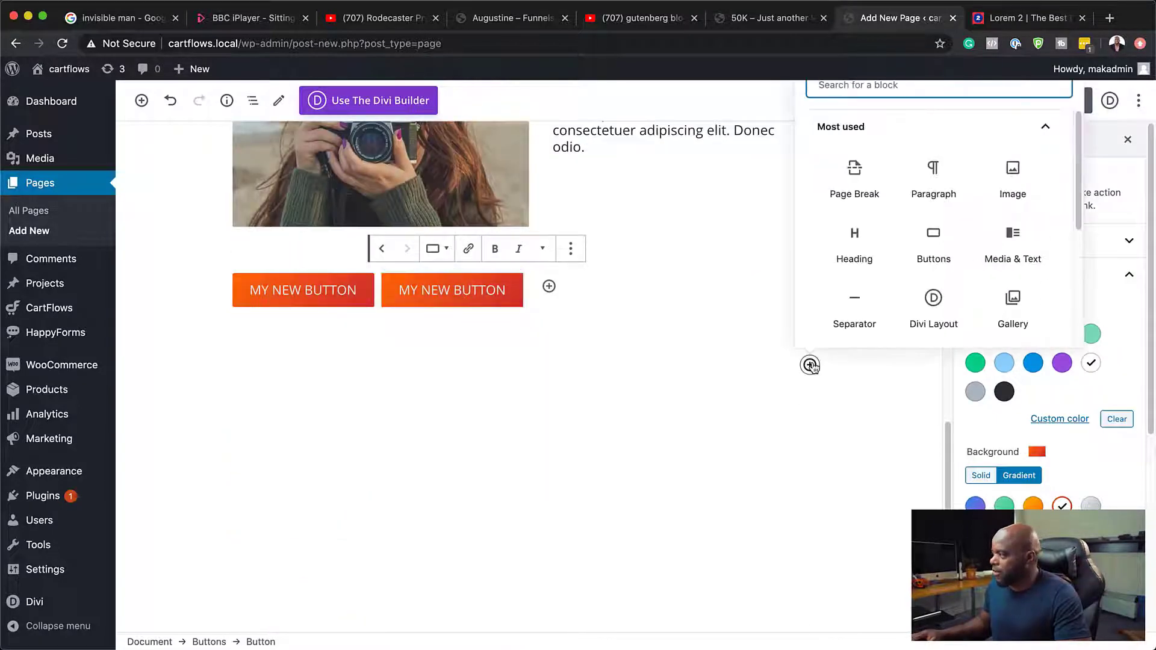
click(719, 364)
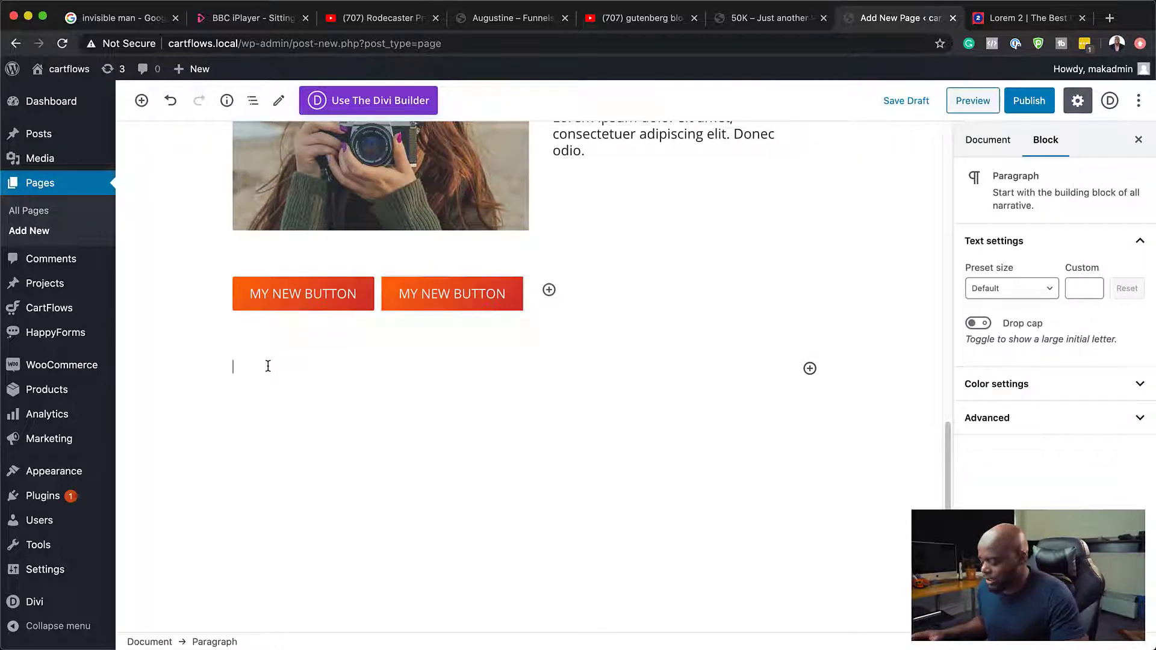
text(/)
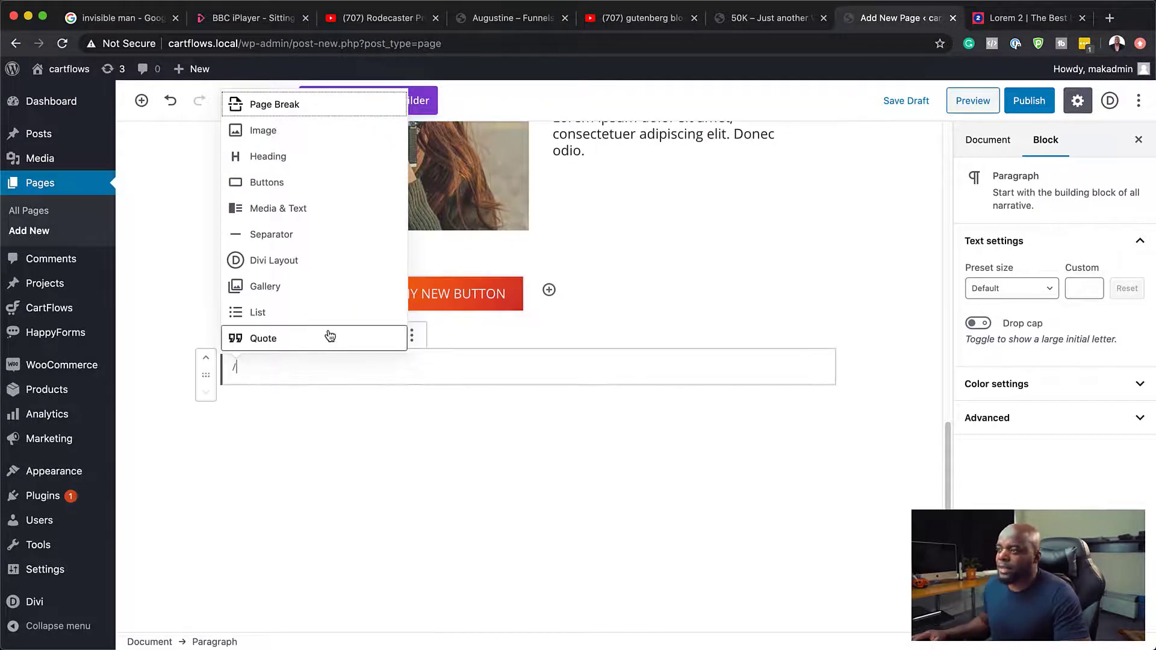
click(309, 263)
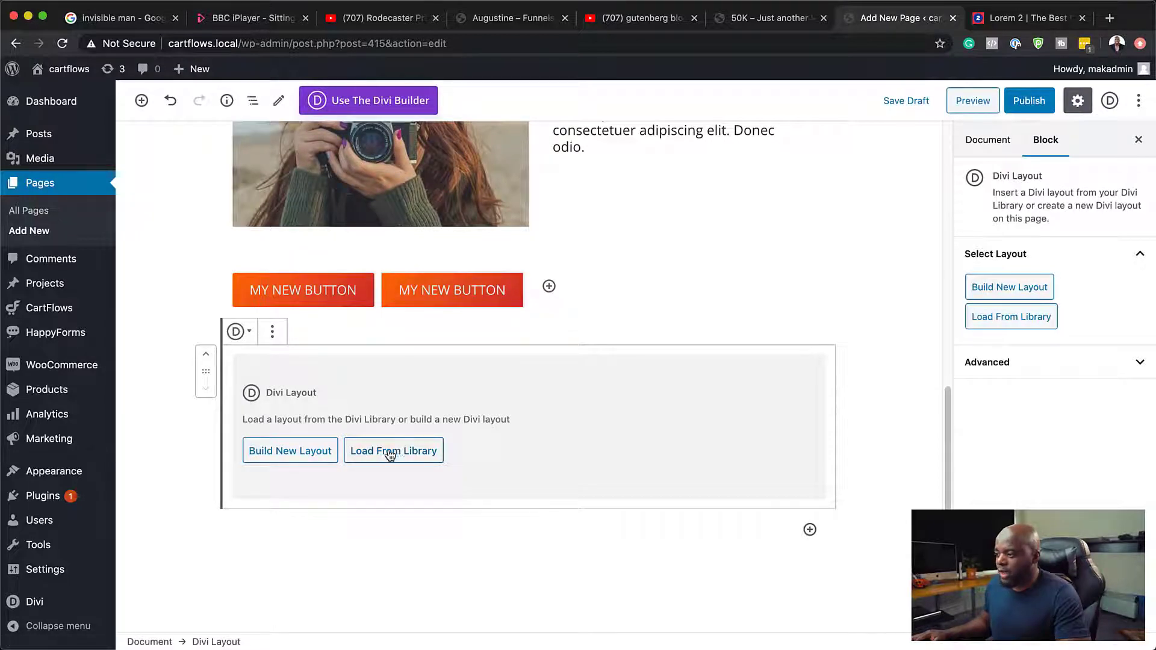
Step: Build a new layout from scratch in the Divi Layout block and insert a Video module
click(311, 452)
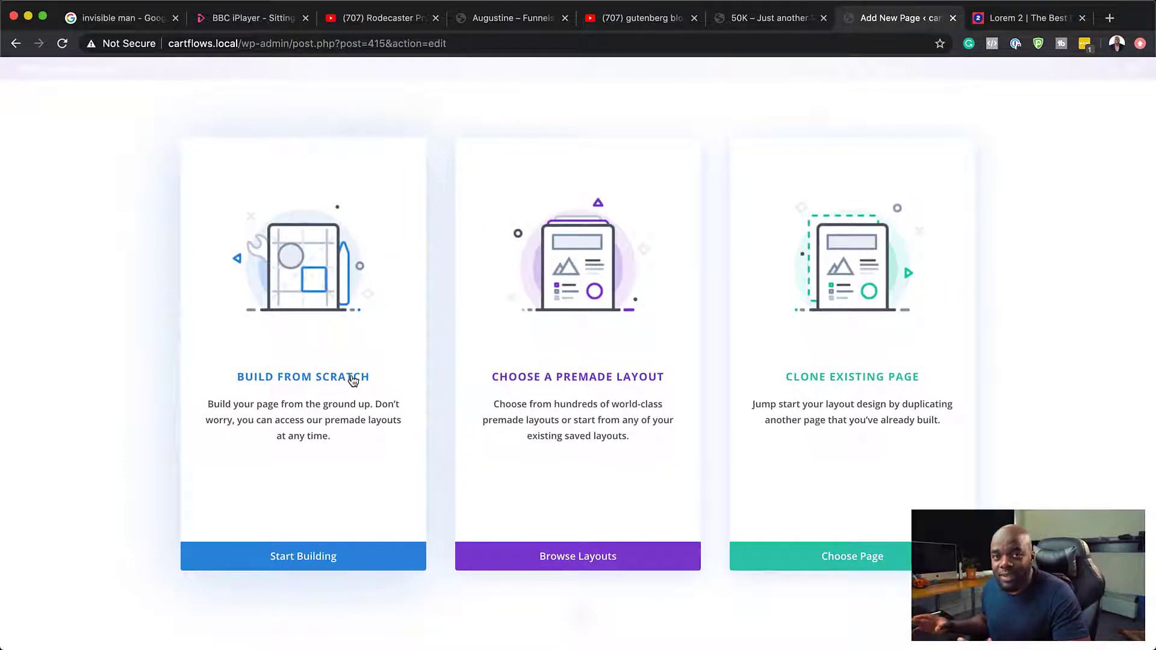
click(353, 379)
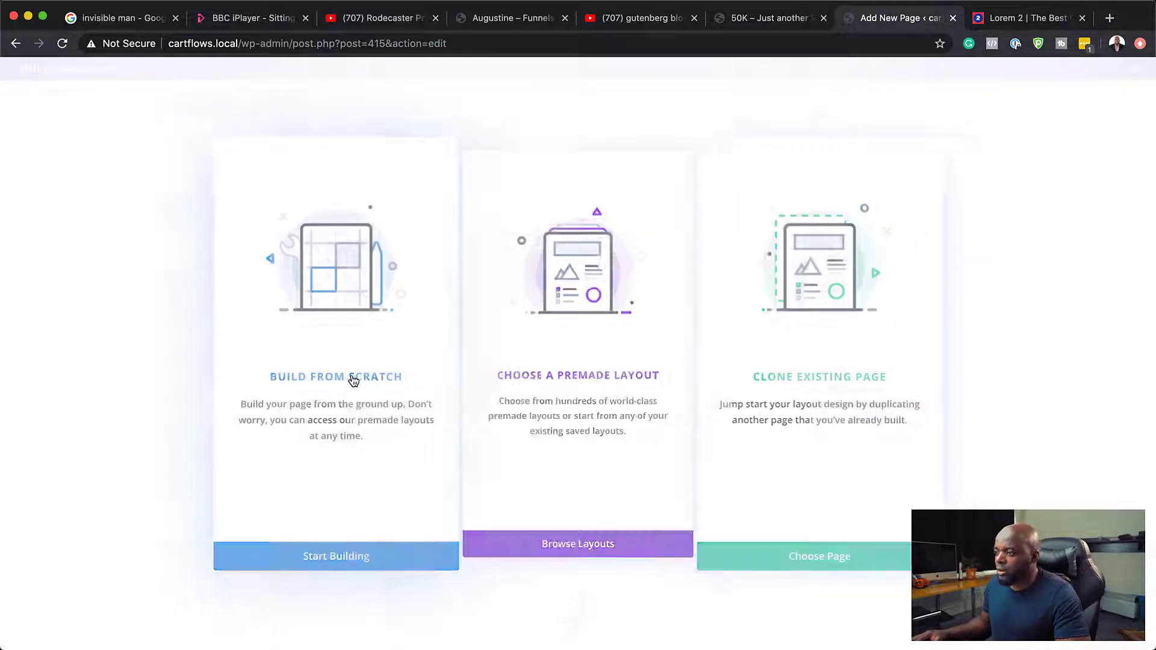
click(353, 380)
click(496, 264)
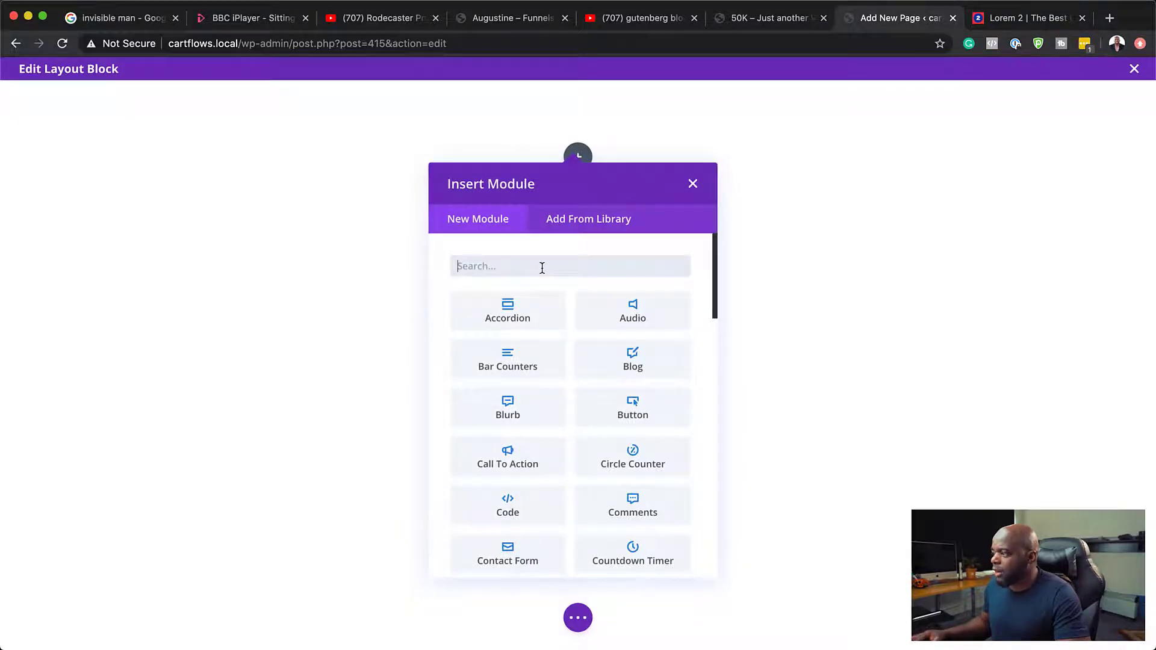
text(video)
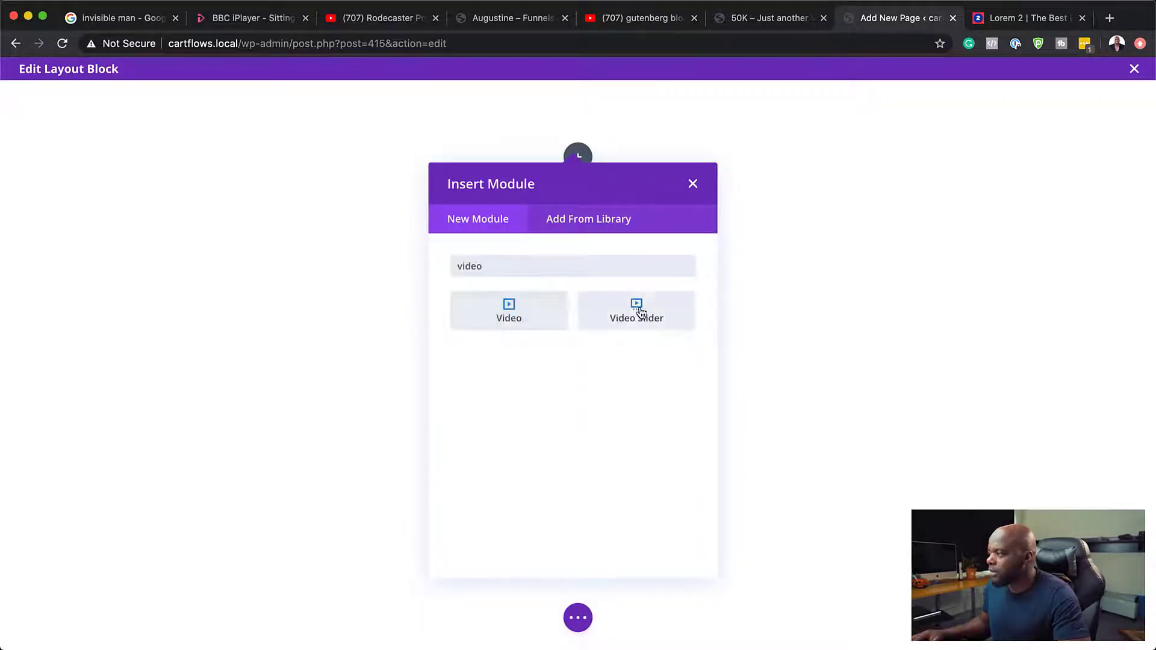
click(538, 309)
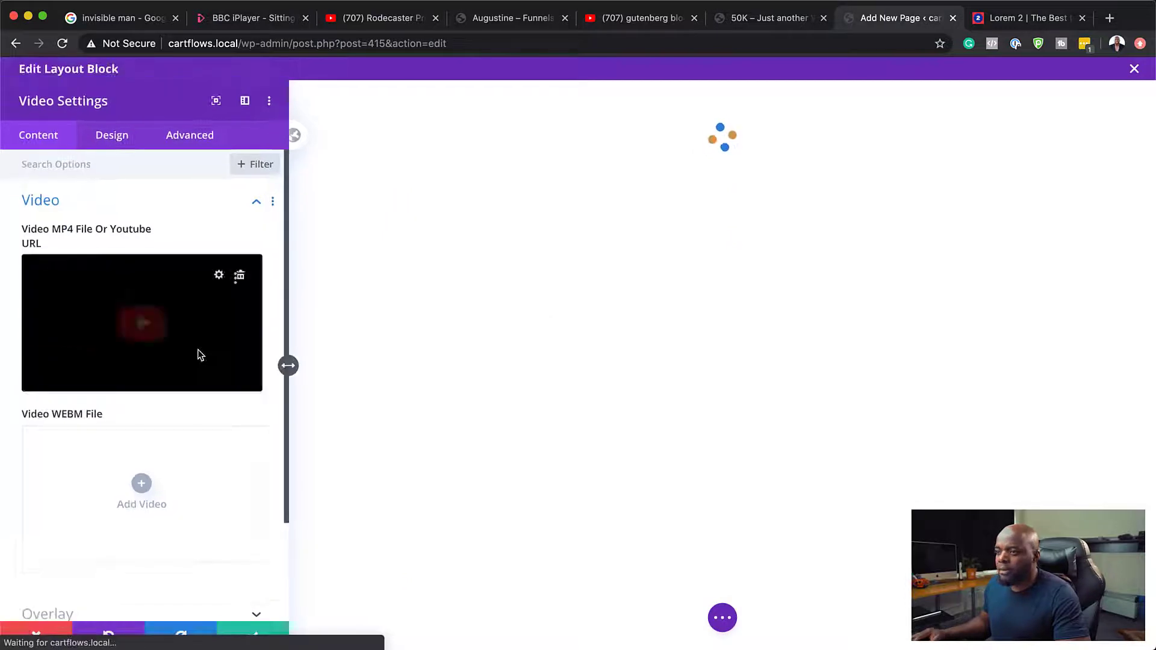
Step: Set the video's overlay image to the media library photo of the woman in a blue striped shirt on the phone
scroll(150, 484, down, 3)
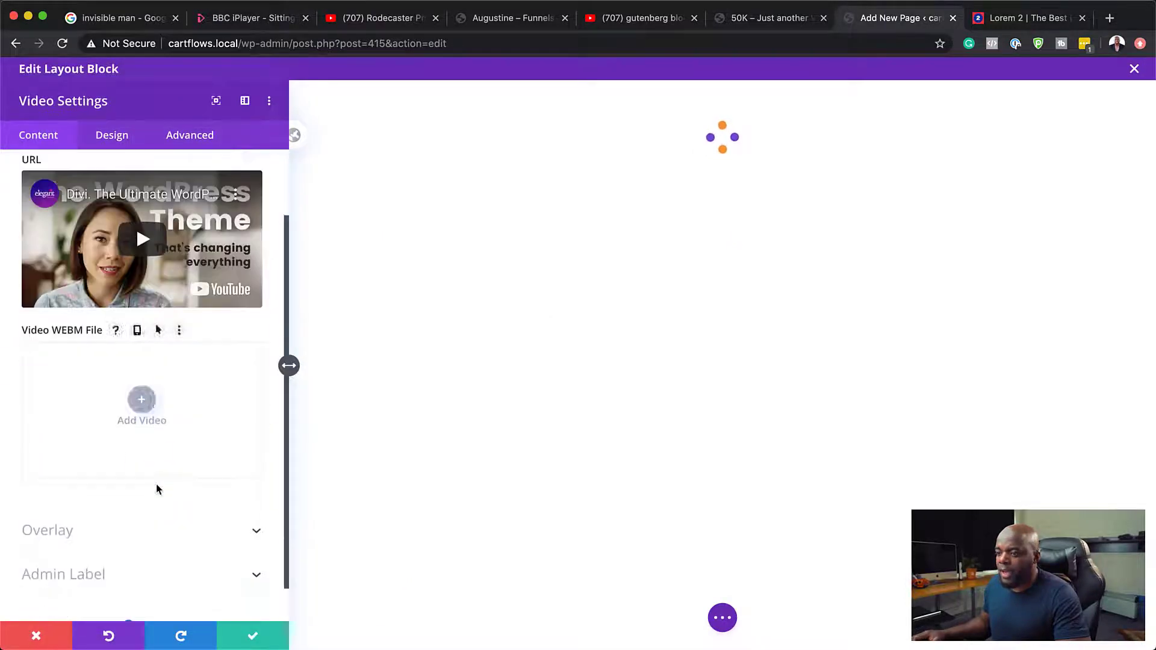
click(77, 521)
click(144, 353)
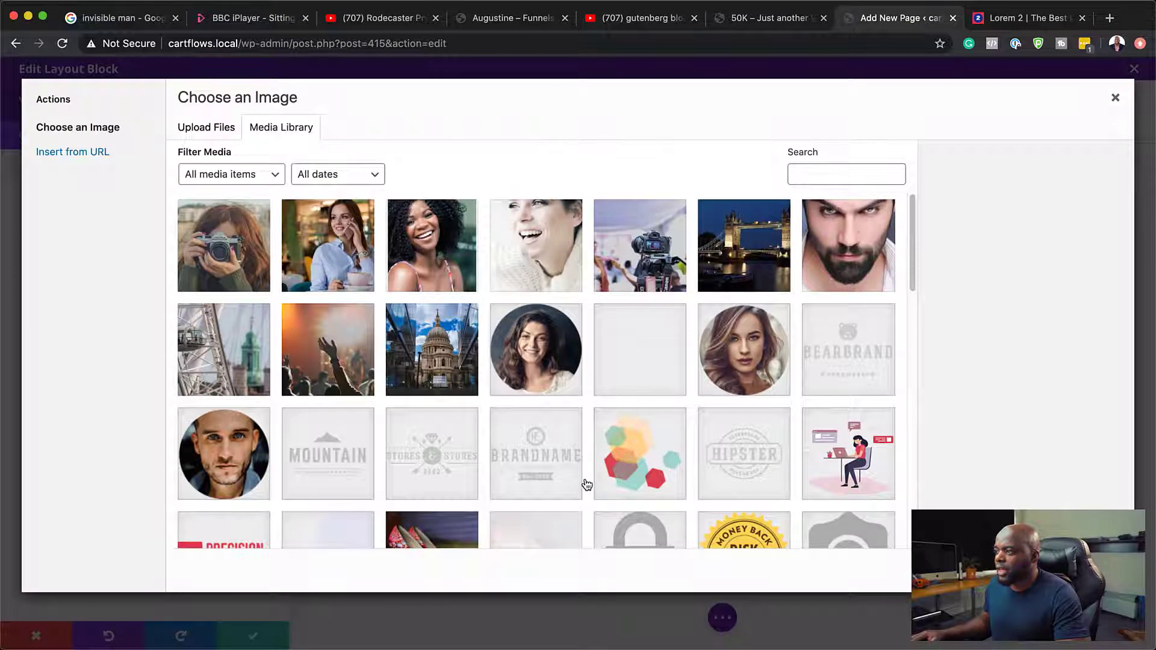
click(335, 253)
click(1083, 571)
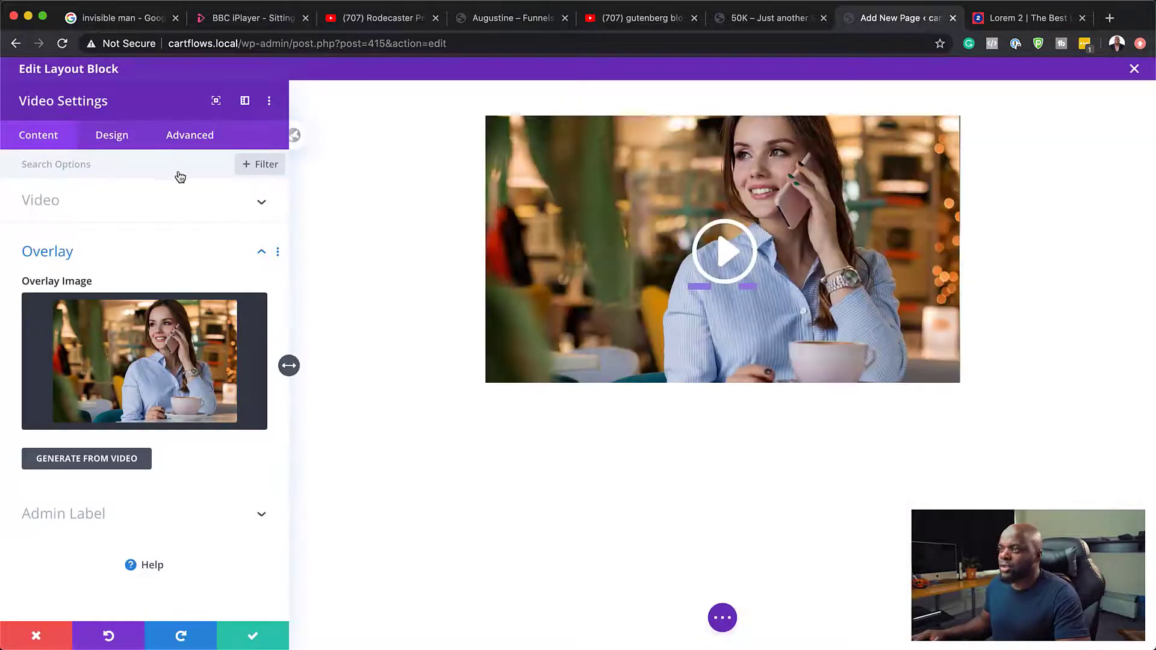
Step: Enable a custom icon size for the video's play icon and set its font size to 62px
click(99, 144)
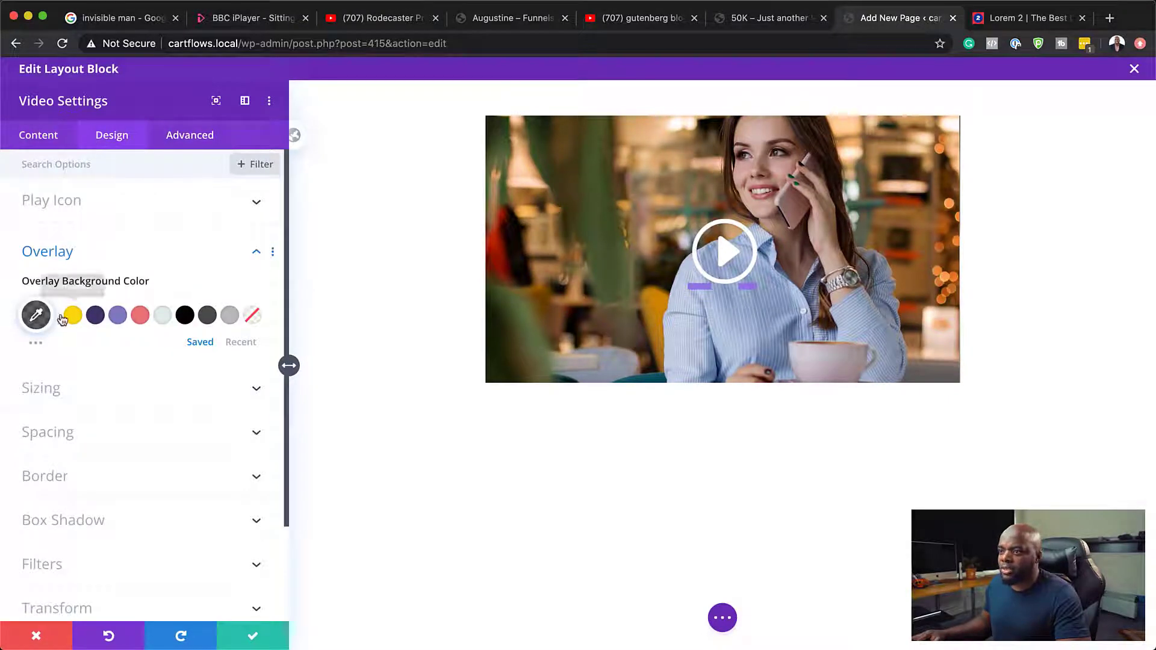
click(53, 390)
click(252, 174)
click(42, 182)
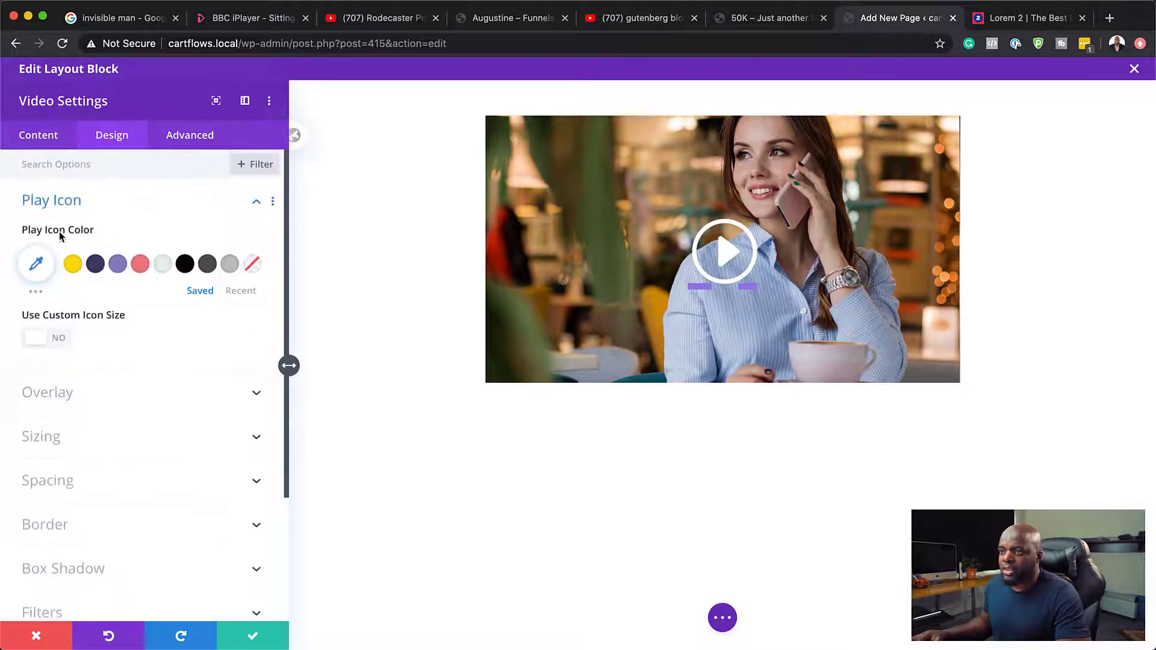
click(64, 336)
drag(139, 395, 101, 397)
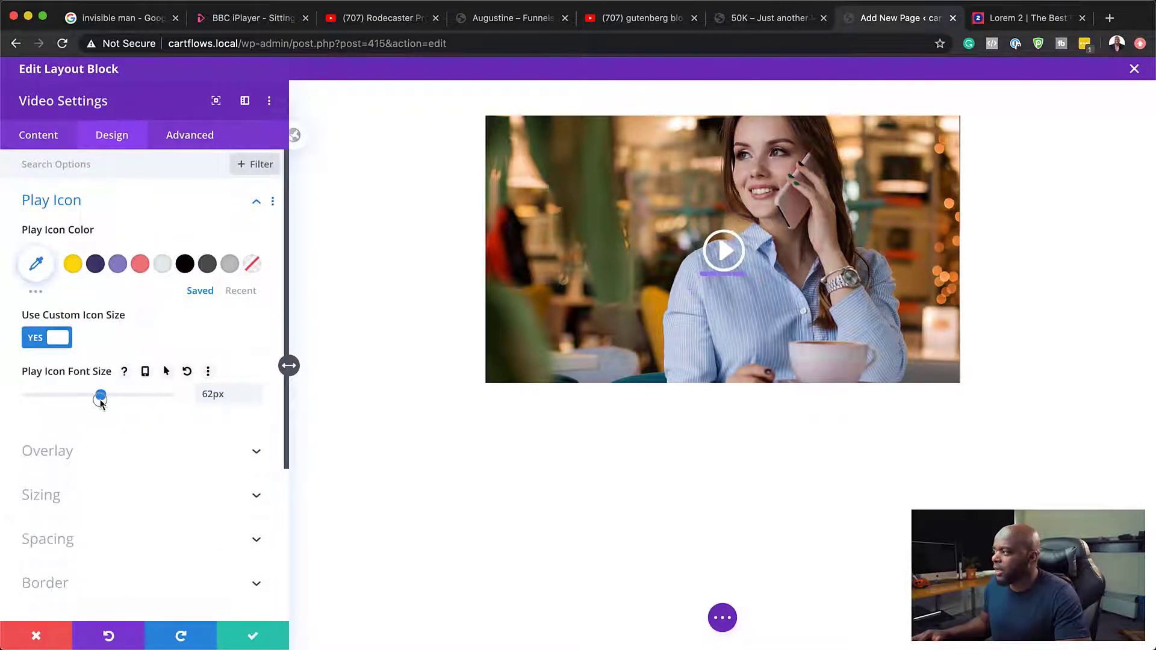
Step: Save the video module's settings and close the layout editor to return to the page
click(252, 638)
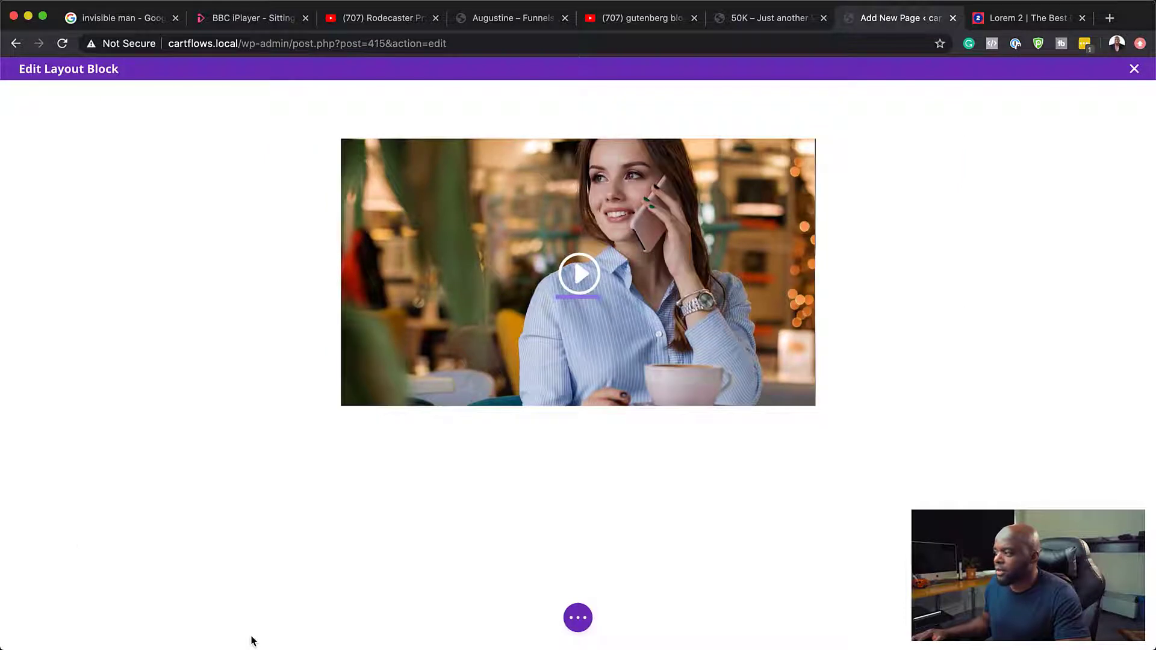
click(578, 617)
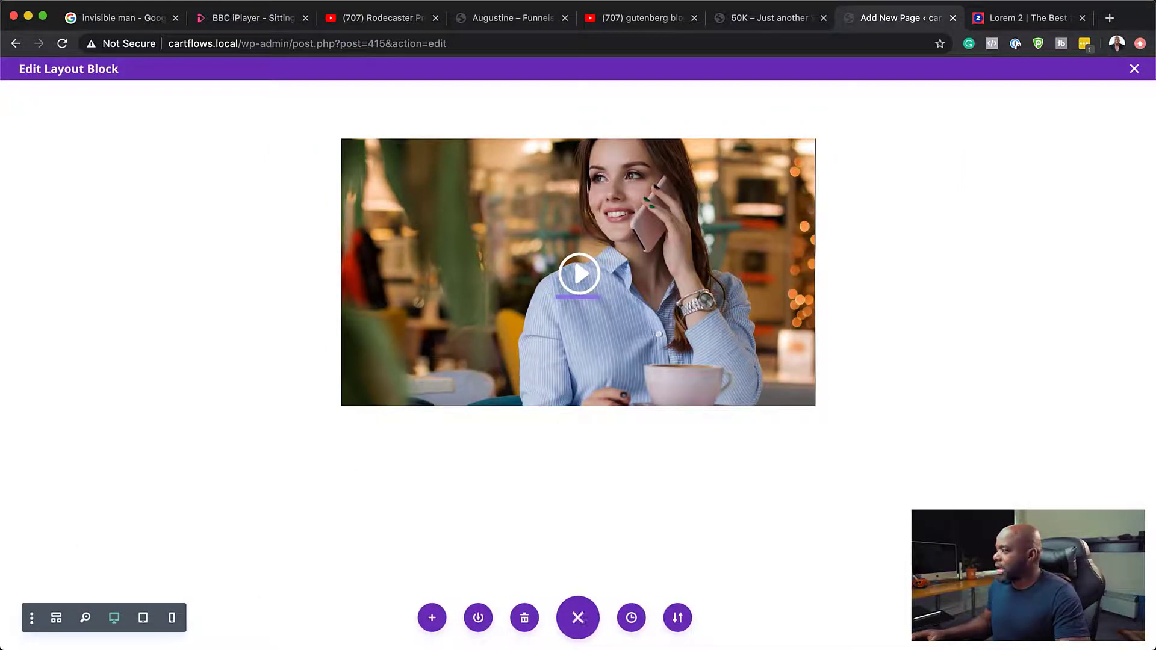
click(1134, 69)
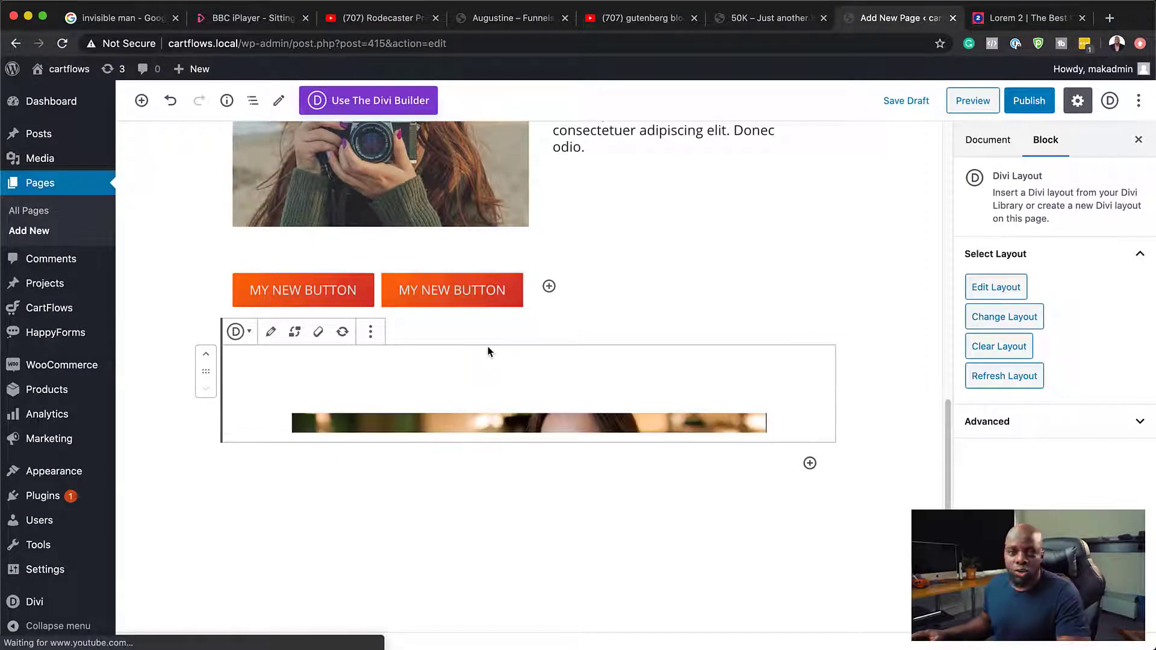
Step: Review the new video layout on the page together with the city image, media-and-text and button blocks
scroll(818, 477, down, 3)
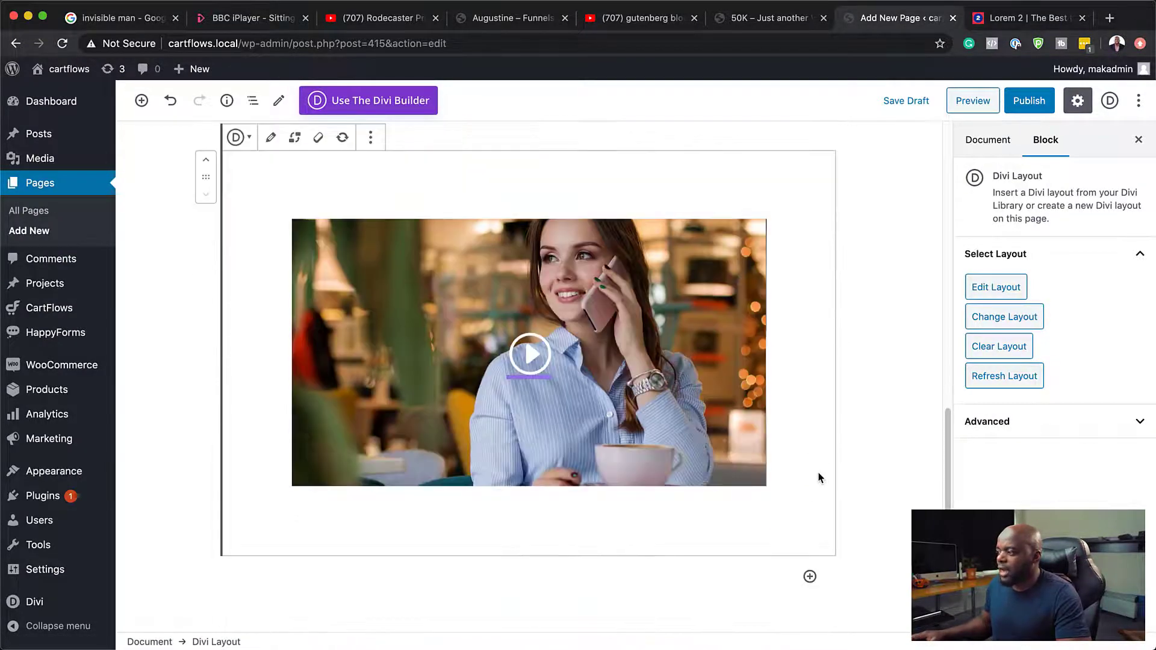
scroll(818, 477, up, 4)
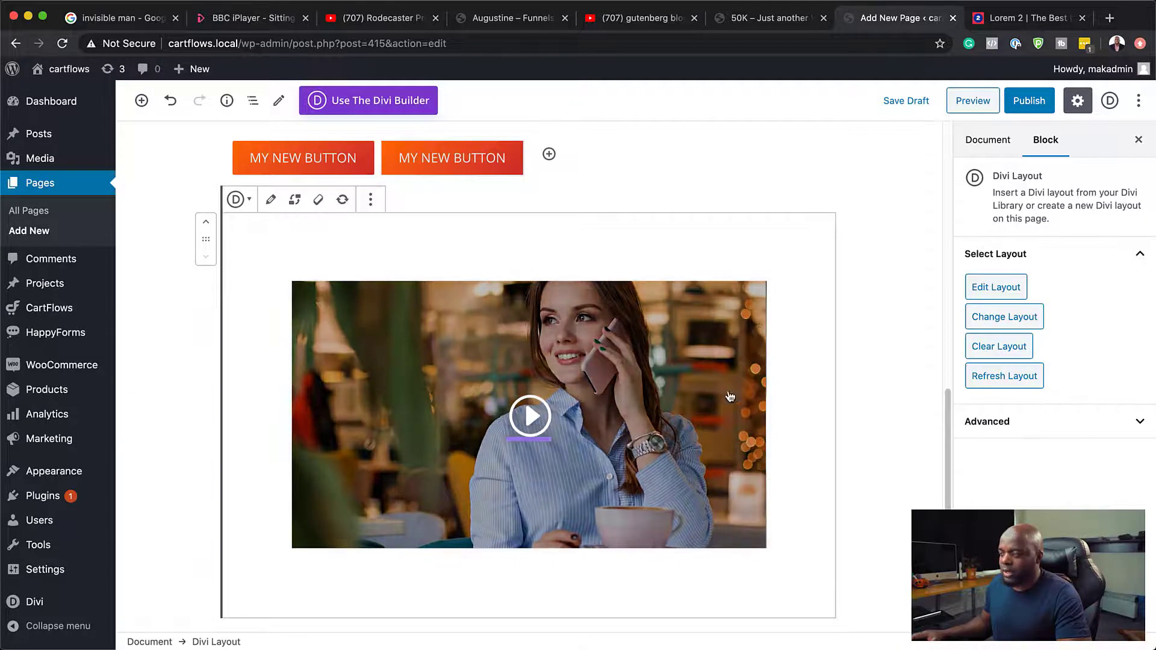
scroll(727, 412, up, 8)
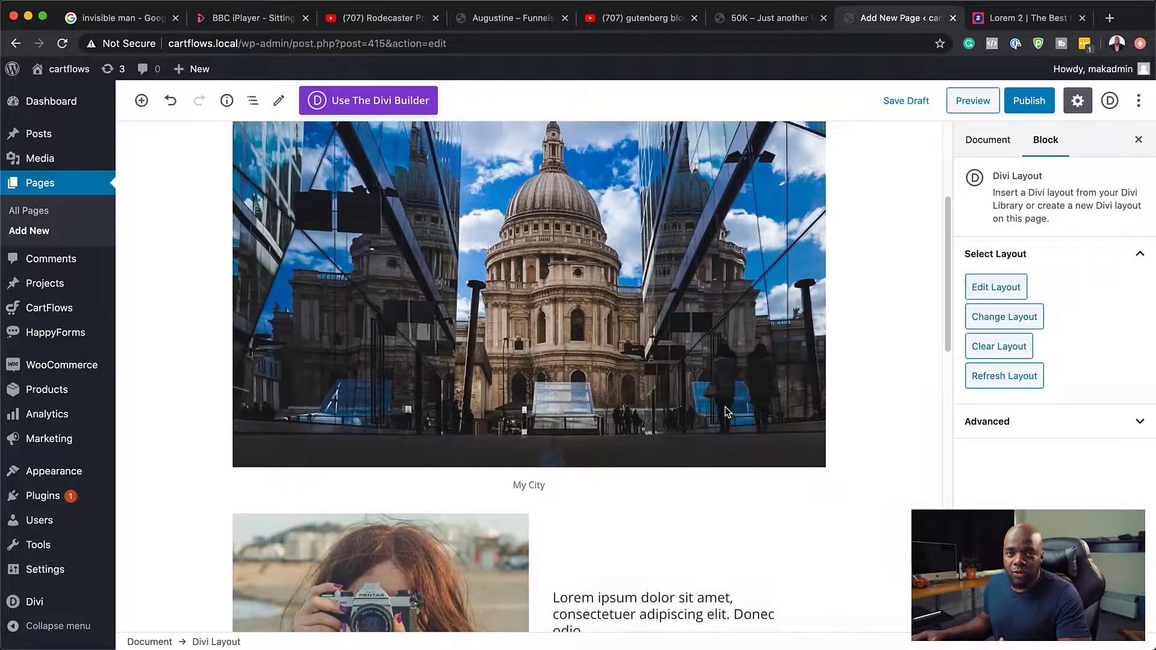
scroll(725, 407, down, 15)
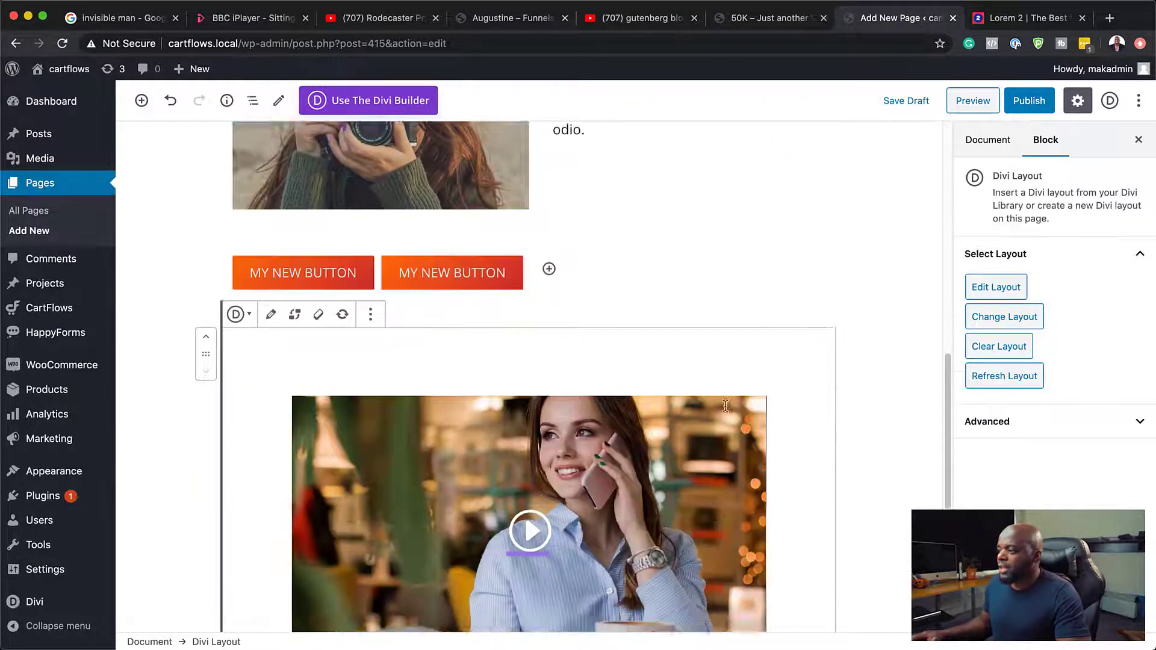
scroll(727, 412, down, 2)
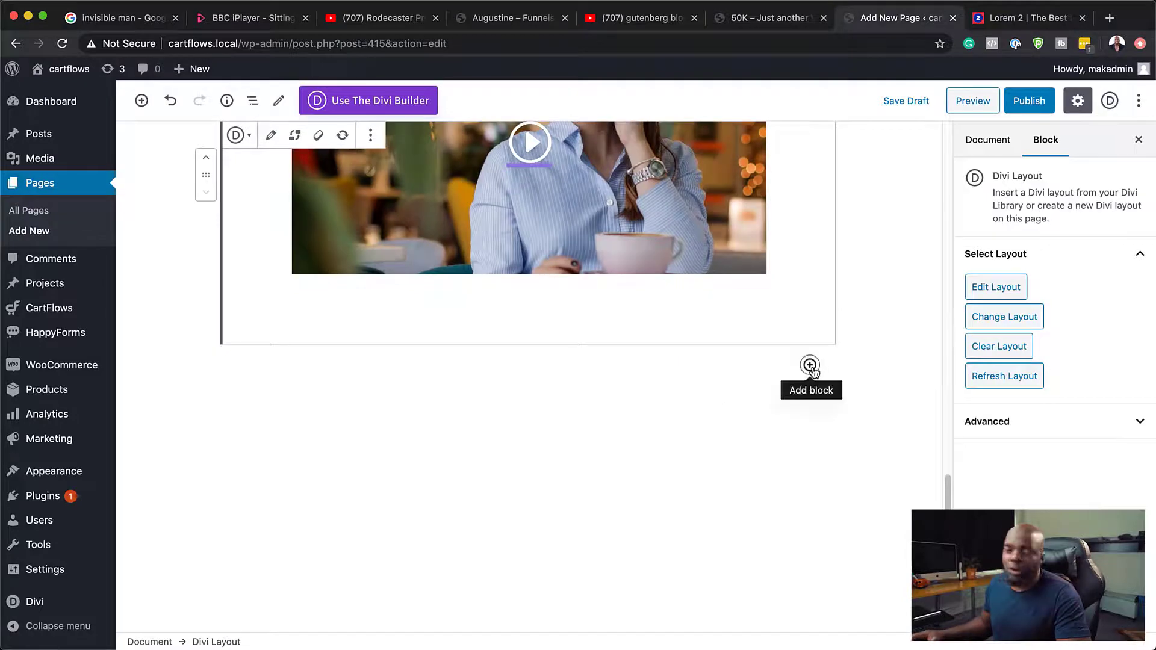
scroll(741, 363, up, 5)
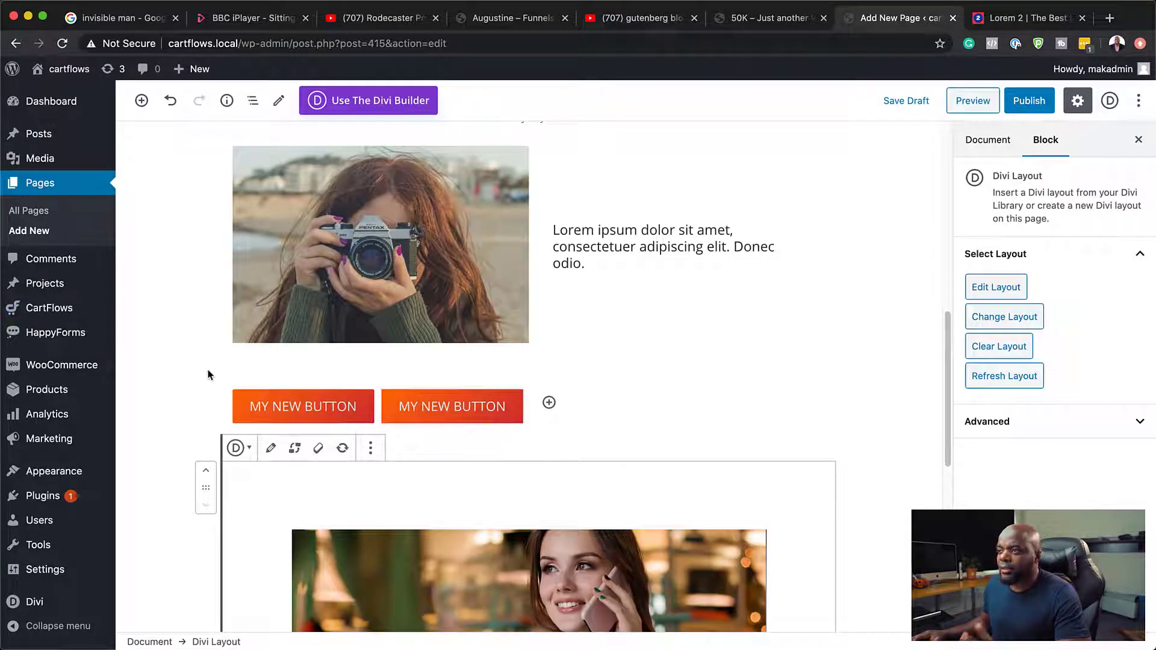
Step: Browse the most used blocks and the block categories in the block library, and close it without adding a block
scroll(206, 380, up, 10)
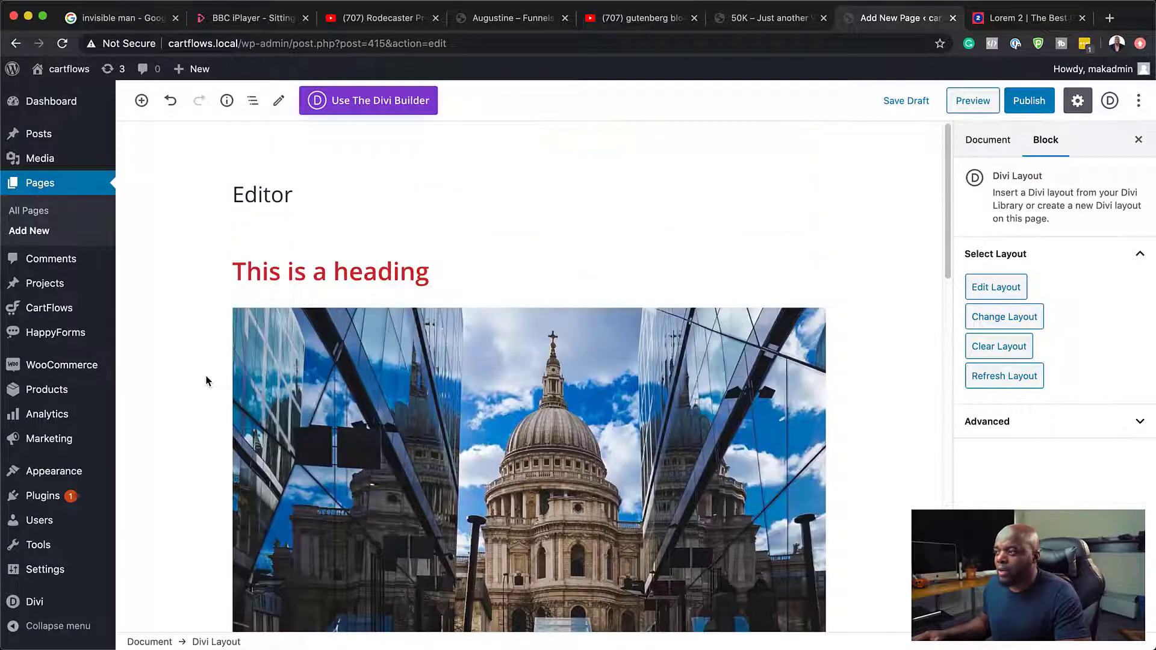
click(141, 101)
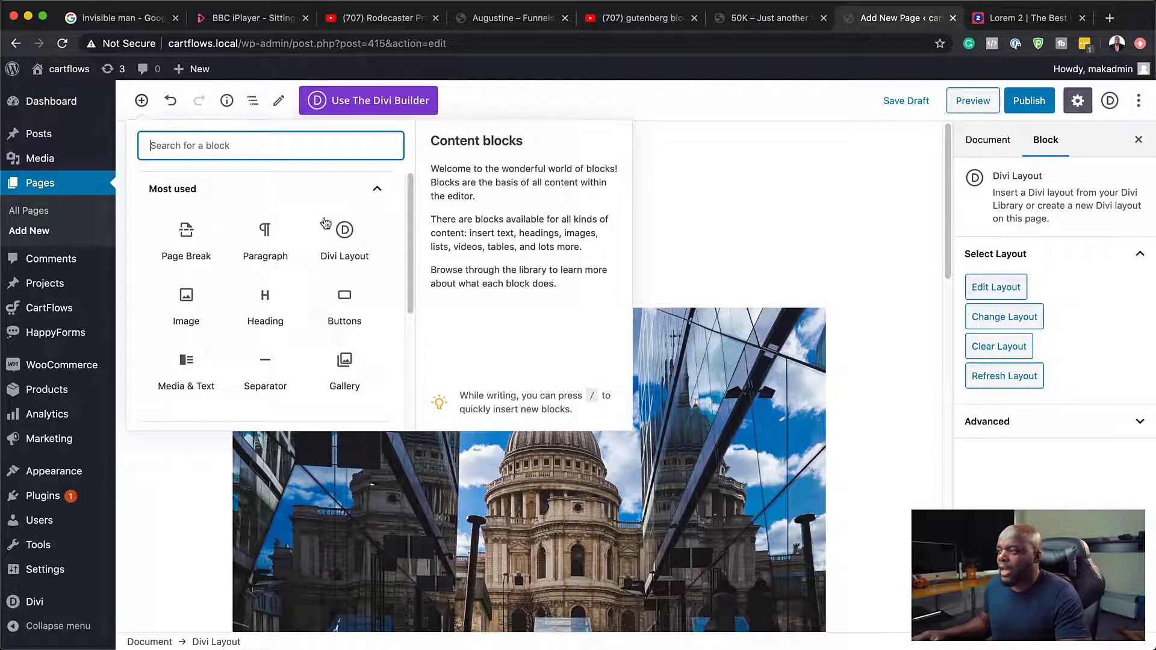
drag(409, 203, 410, 328)
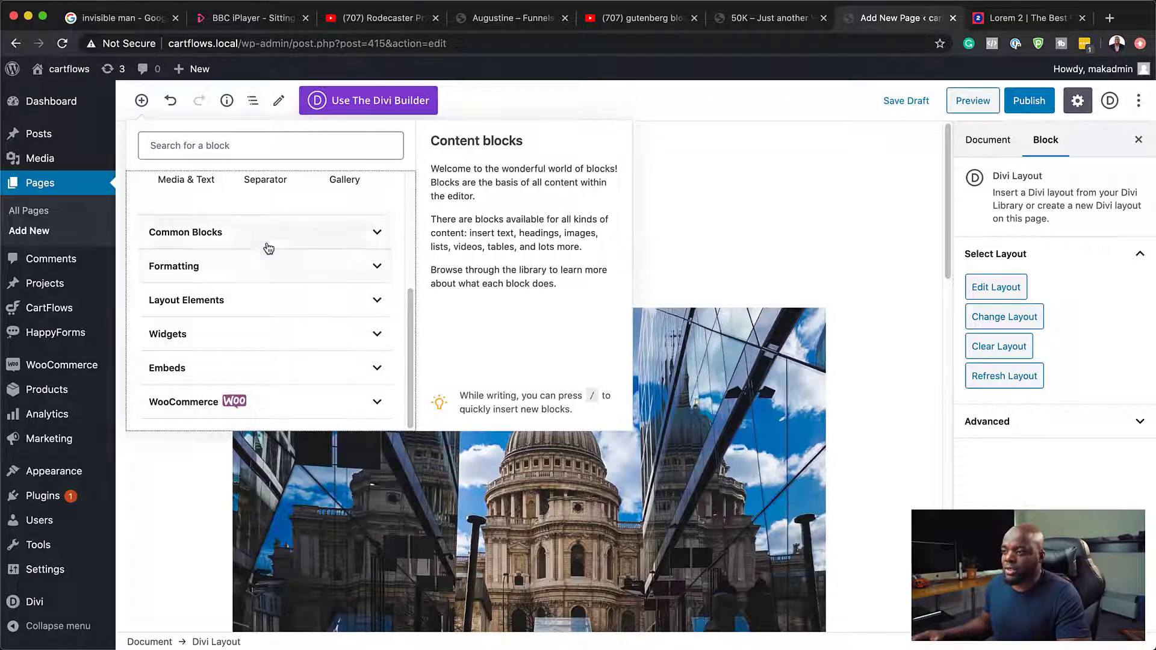
click(717, 166)
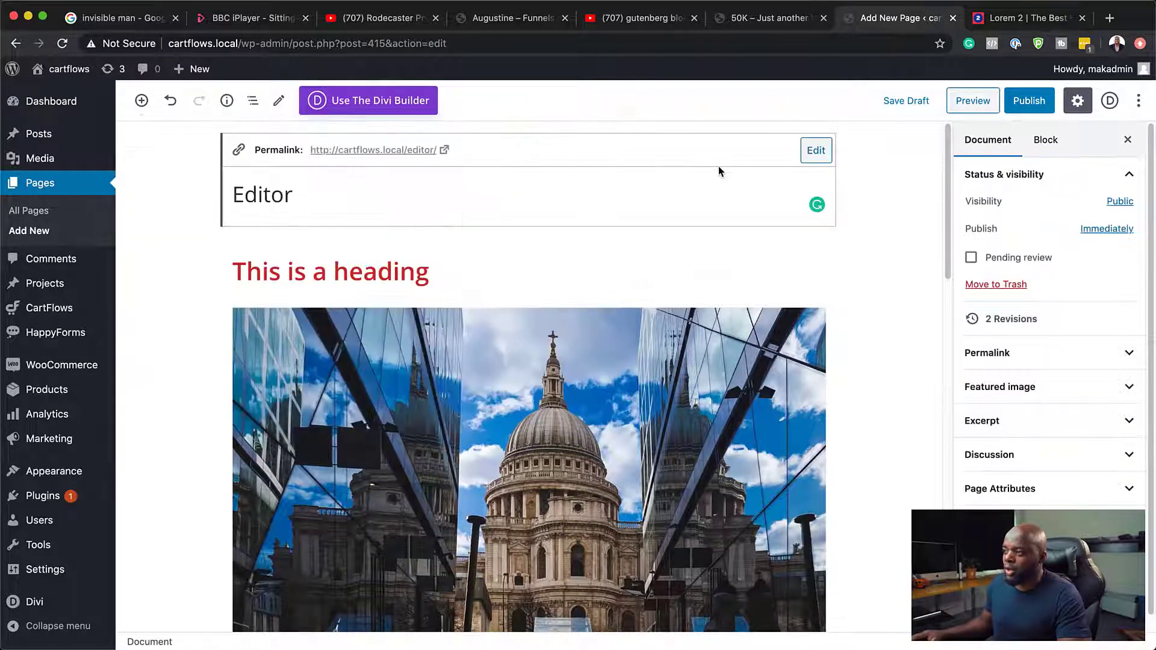